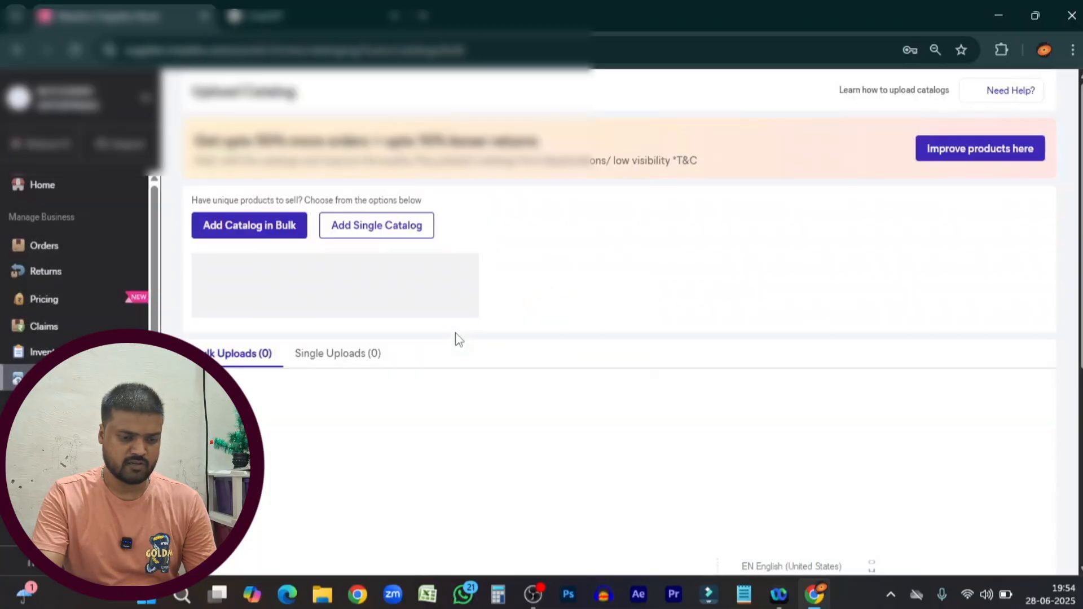
Step: Start a new single catalog and look through the full list of main product categories
left_click(377, 246)
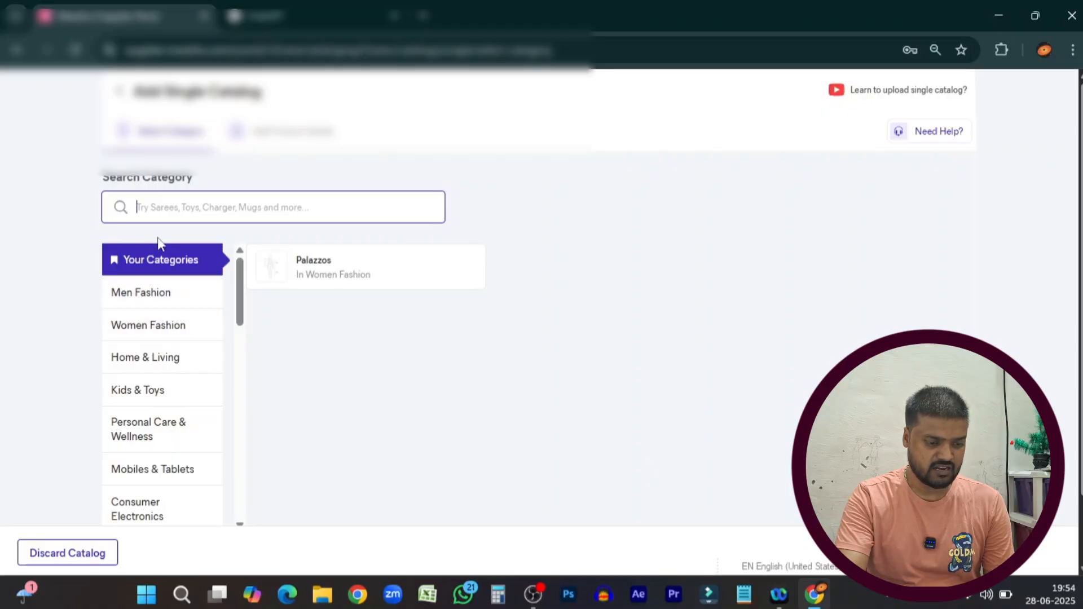
scroll(174, 358, "down", 10)
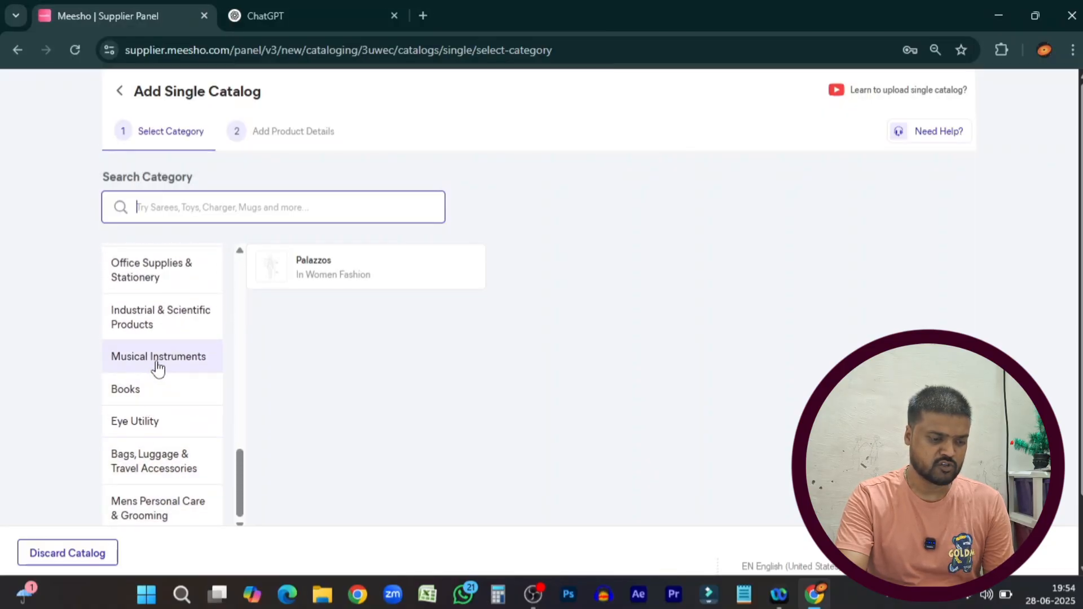
scroll(158, 367, "up", 5)
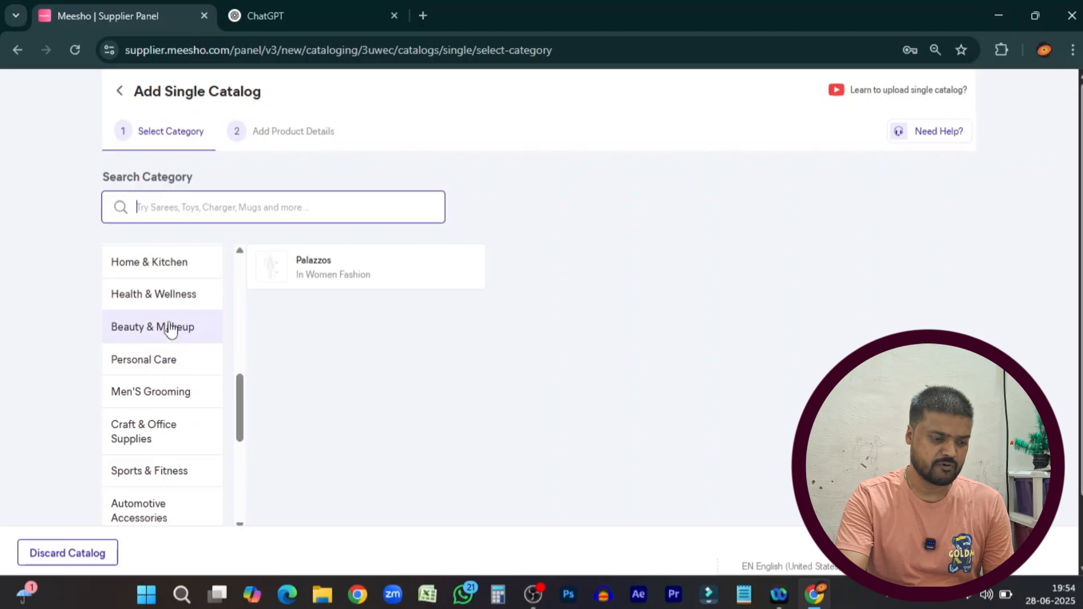
scroll(162, 282, "up", 10)
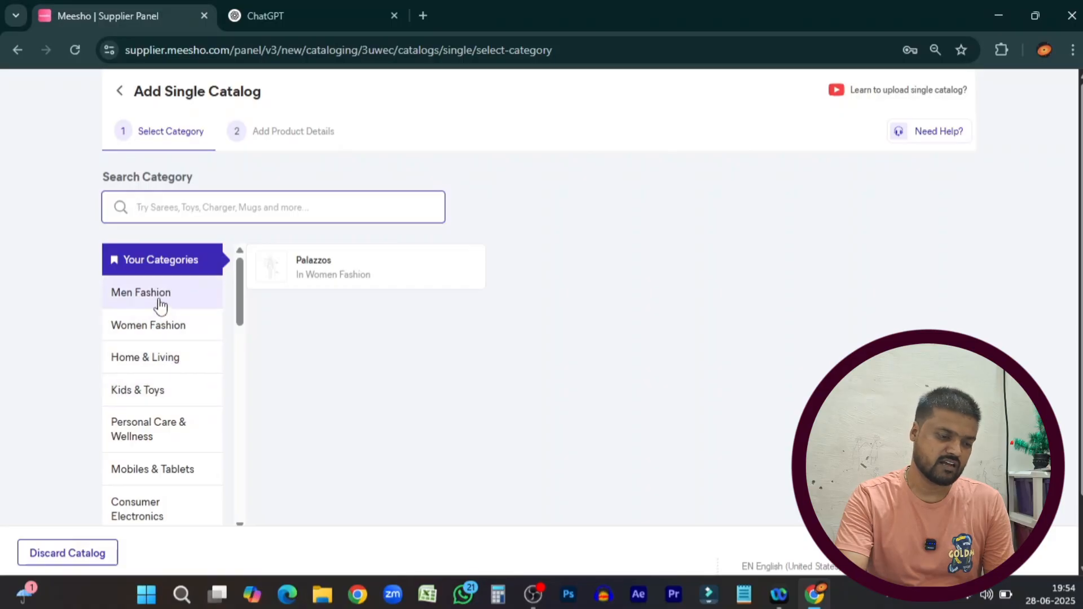
Step: Browse the category tree through Women Fashion and Accessories to Caps & Hats
left_click(161, 325)
left_click(161, 325)
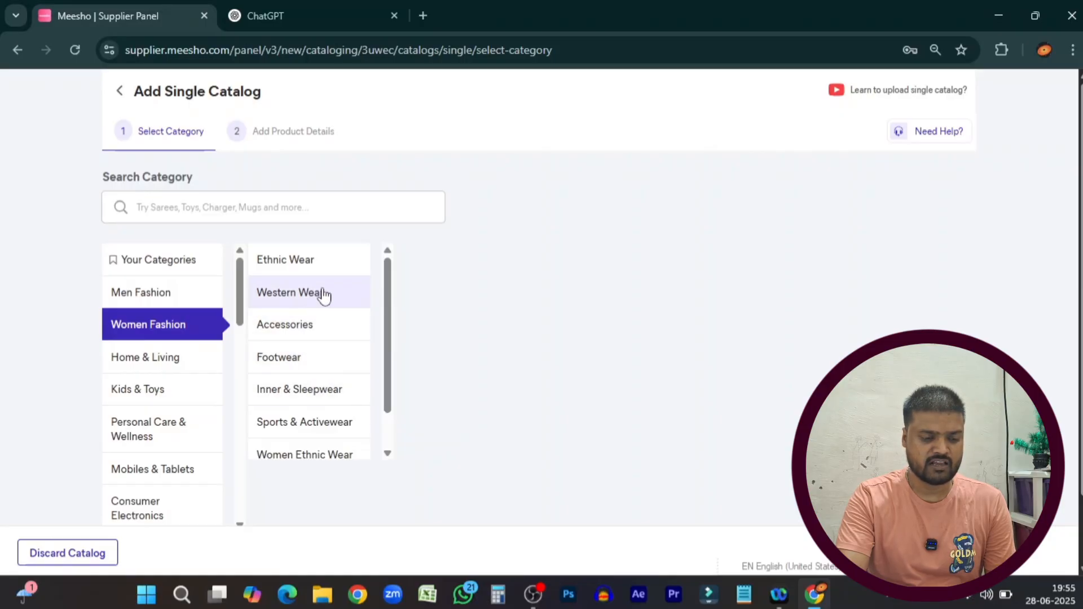
left_click(297, 337)
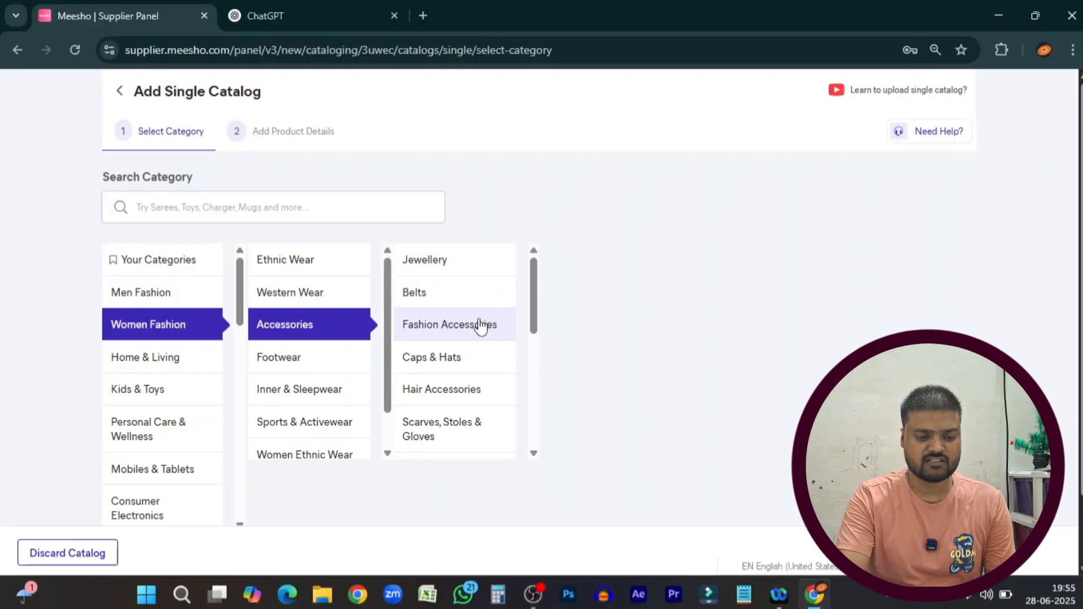
left_click(459, 358)
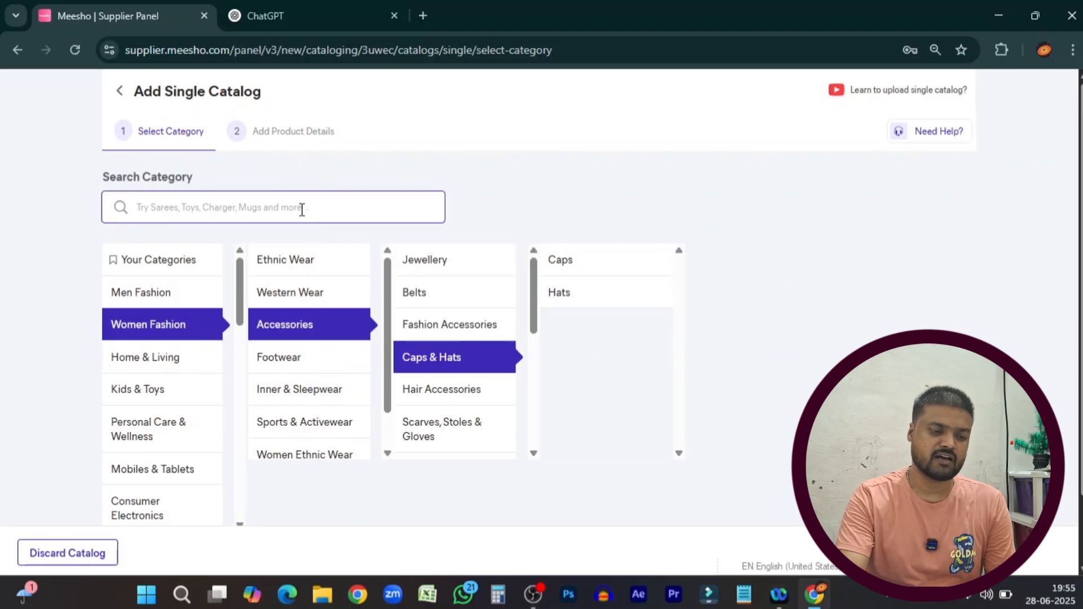
Step: Search the categories for "plazzos" and choose Palazzos in Women Fashion as the catalog category
left_click(302, 209)
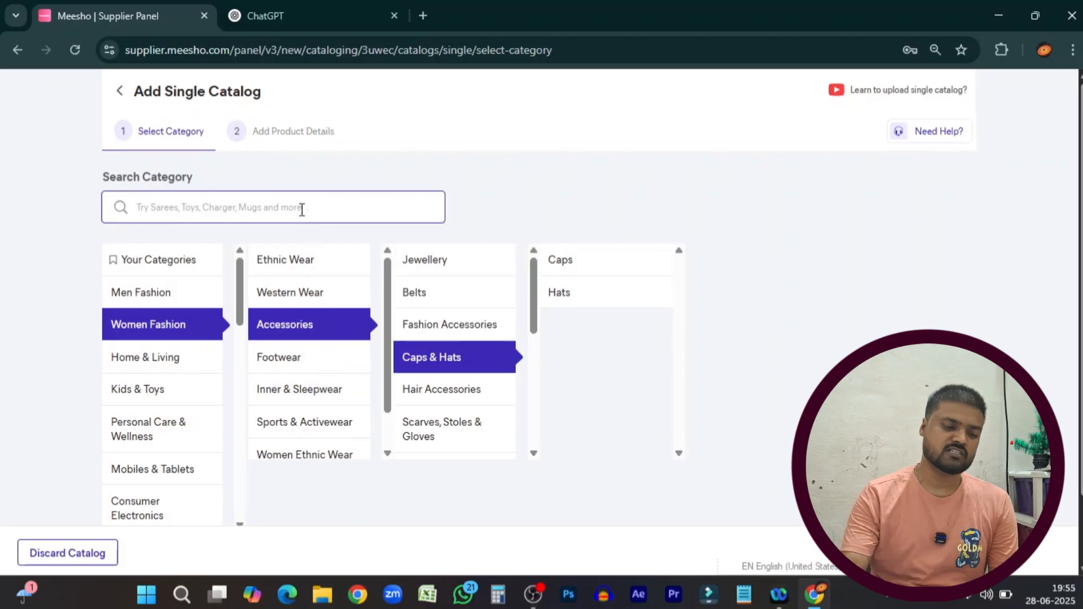
type("plazzos")
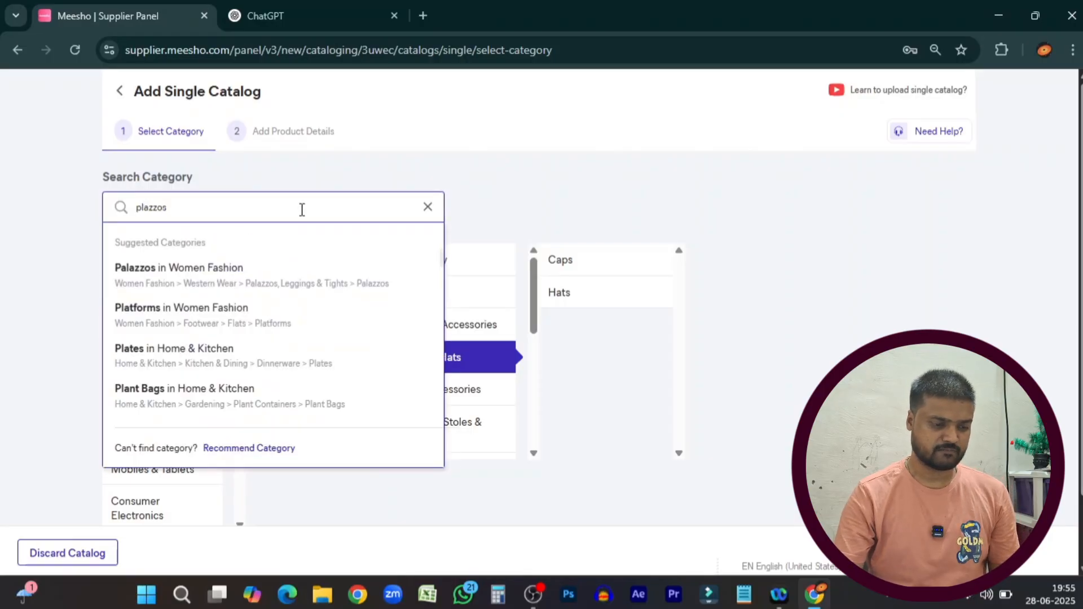
left_click(141, 285)
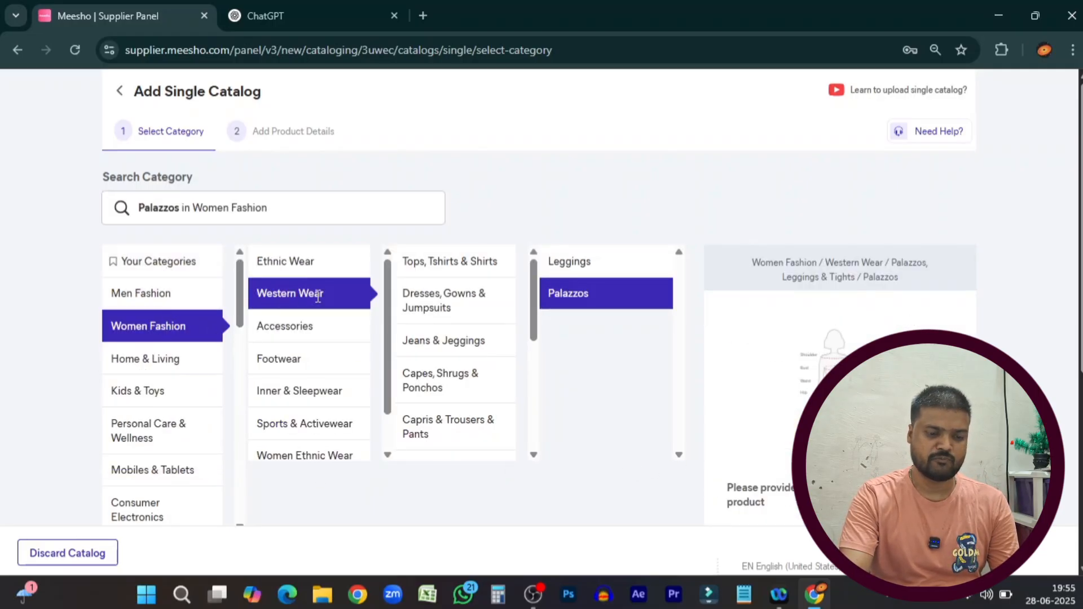
scroll(476, 384, "down", 3)
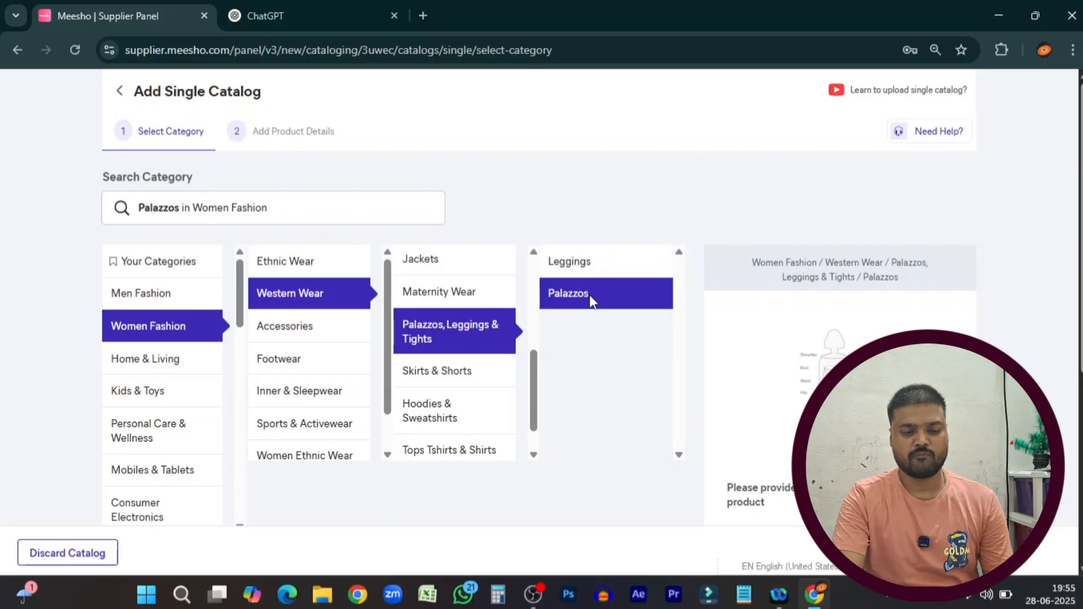
Step: Add the third red palazzo image from the Red folder inside Plazzo Photos as the front product image, and continue to the product details
scroll(715, 312, "down", 5)
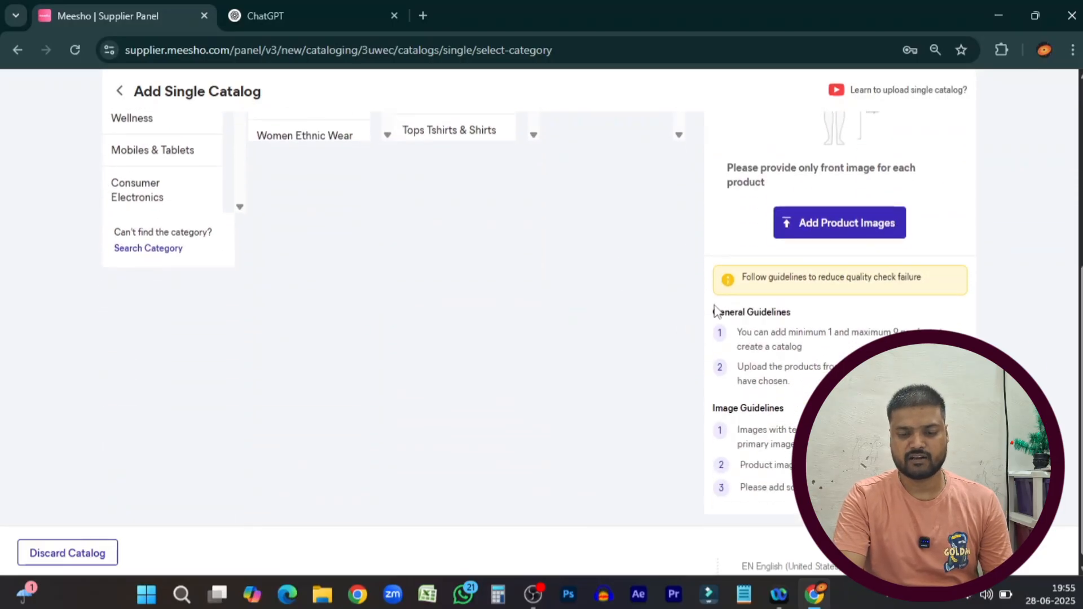
left_click(838, 229)
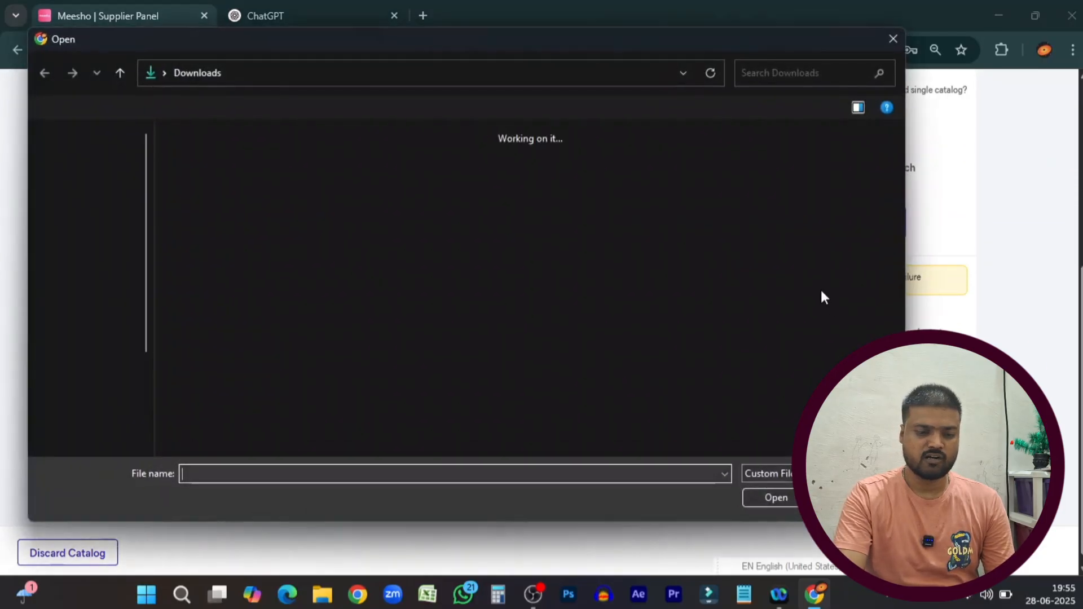
scroll(387, 310, "down", 10)
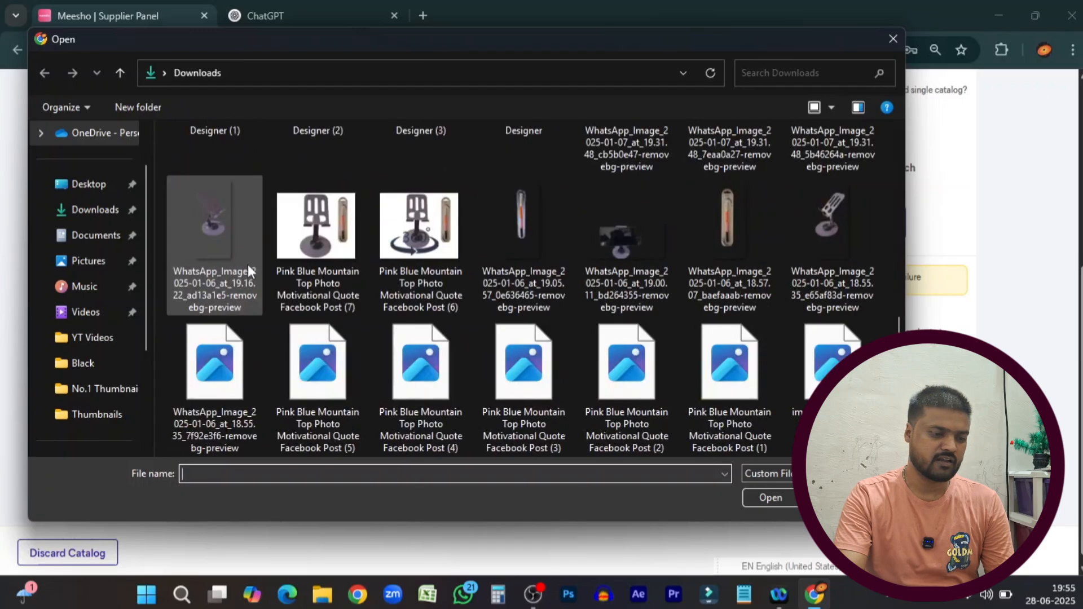
scroll(180, 261, "up", 10)
scroll(86, 266, "down", 3)
scroll(97, 232, "up", 4)
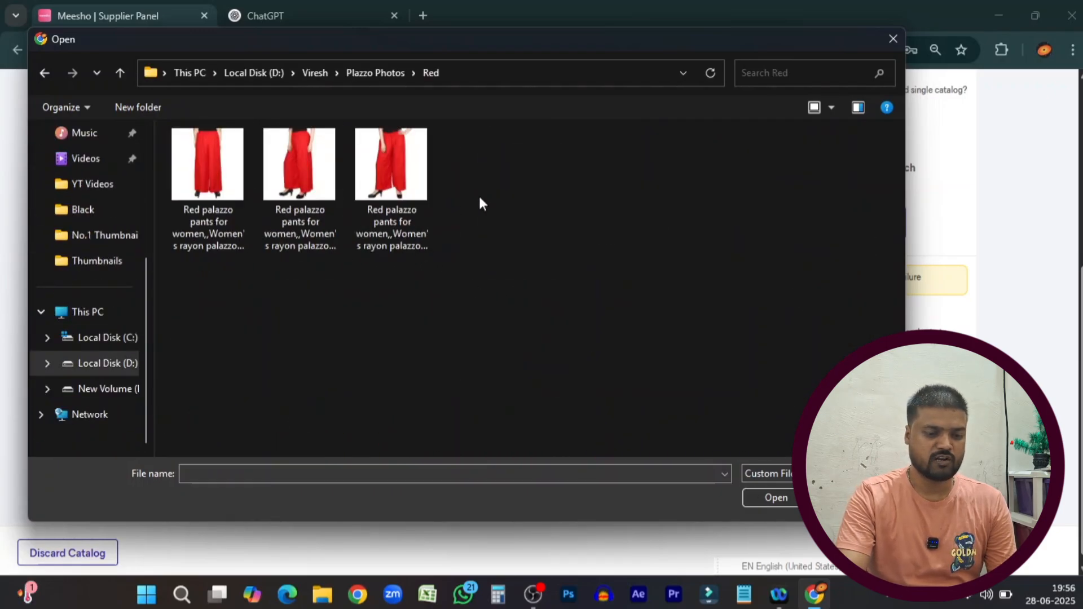
left_click(395, 181)
left_click(772, 502)
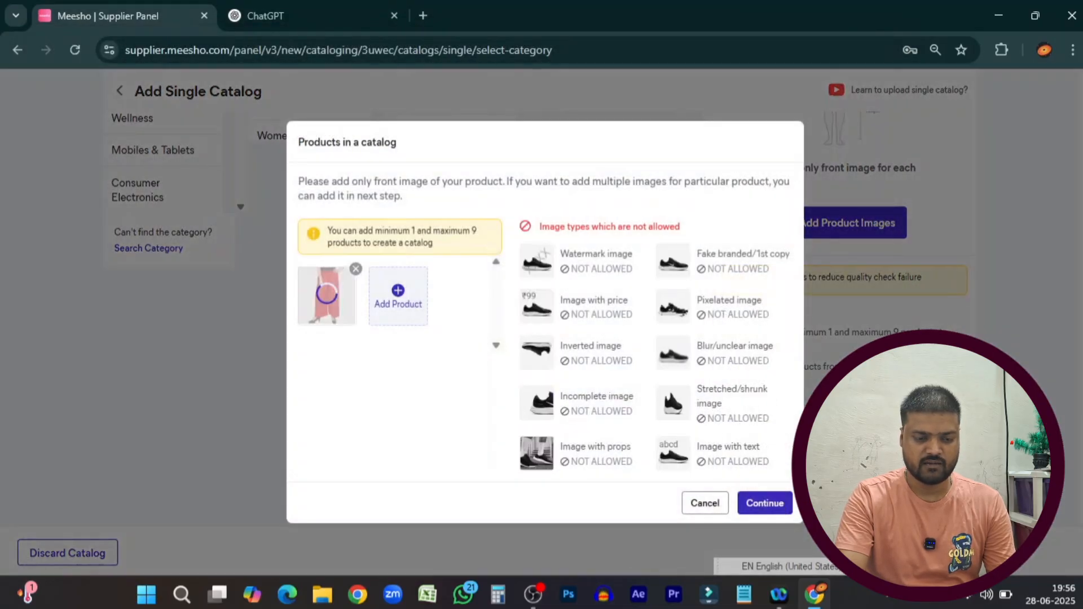
left_click(776, 504)
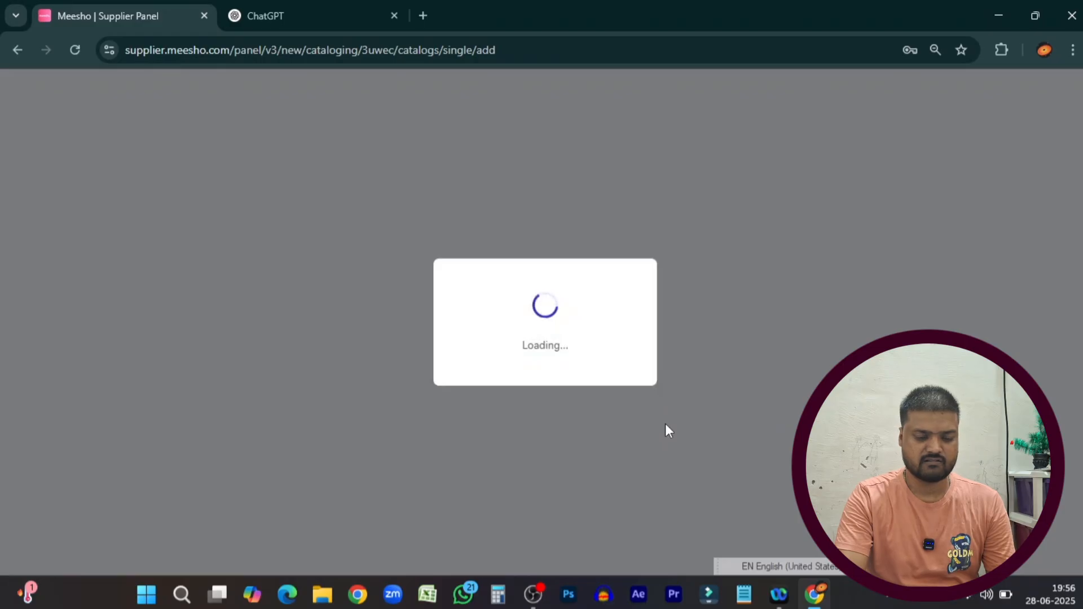
Step: Set the product's GST to 5 and its HSN code to 61046920
scroll(370, 338, "down", 3)
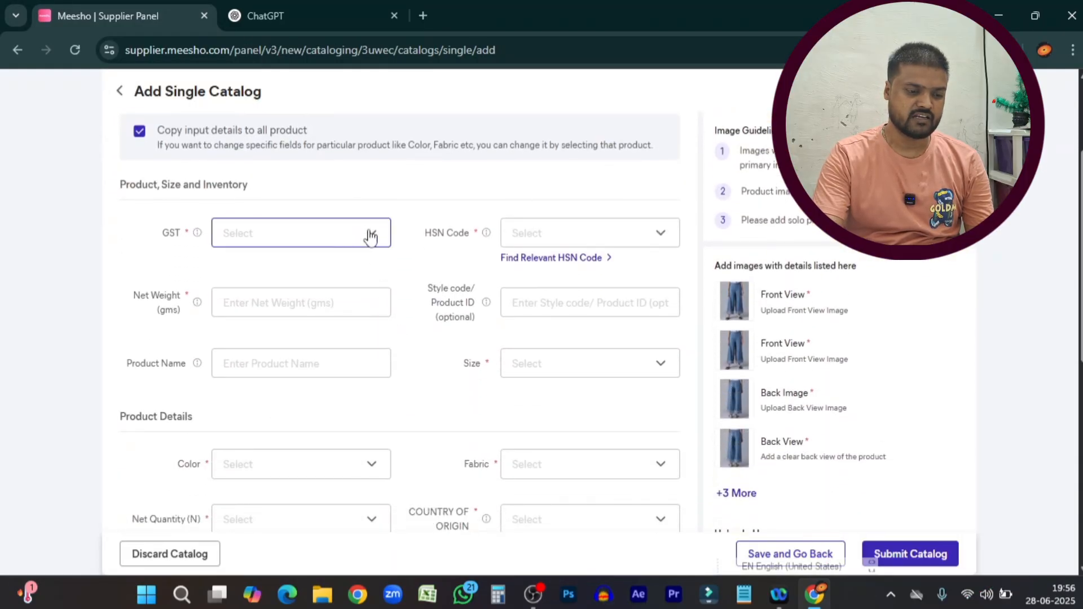
left_click(370, 236)
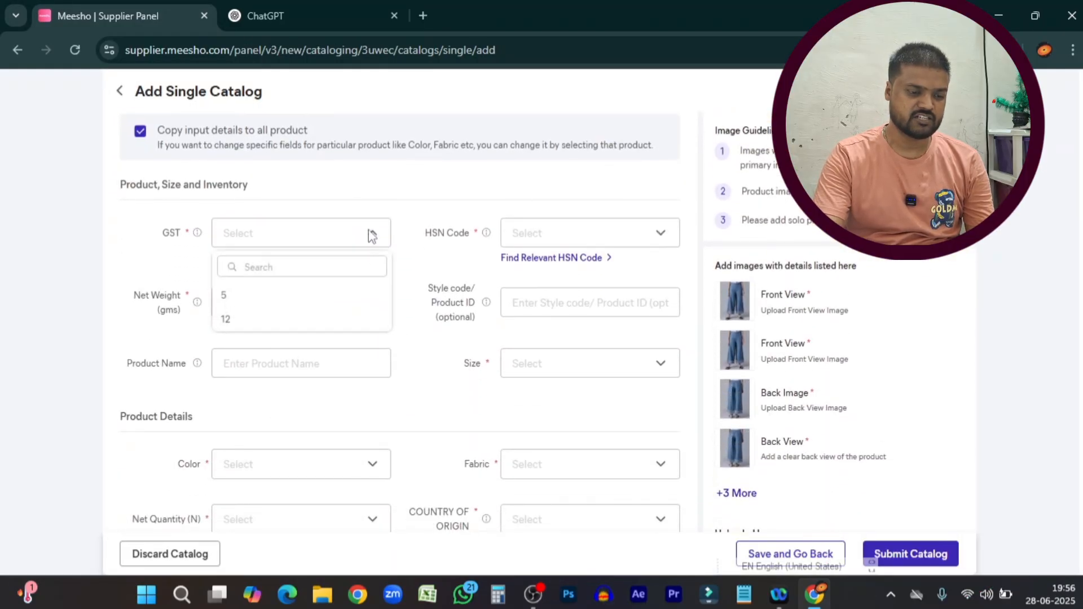
left_click(242, 304)
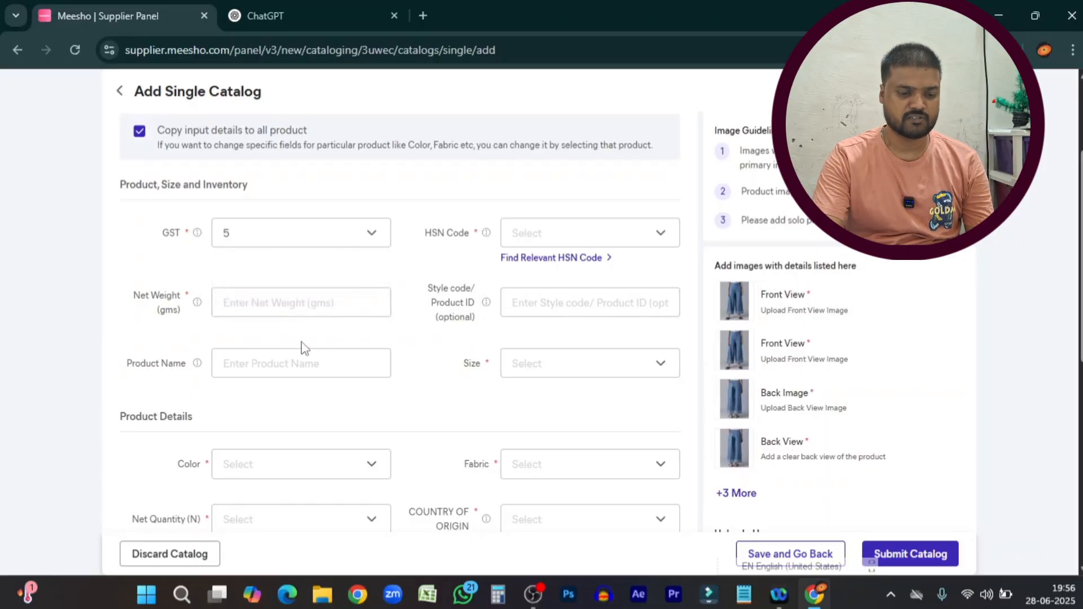
left_click(617, 238)
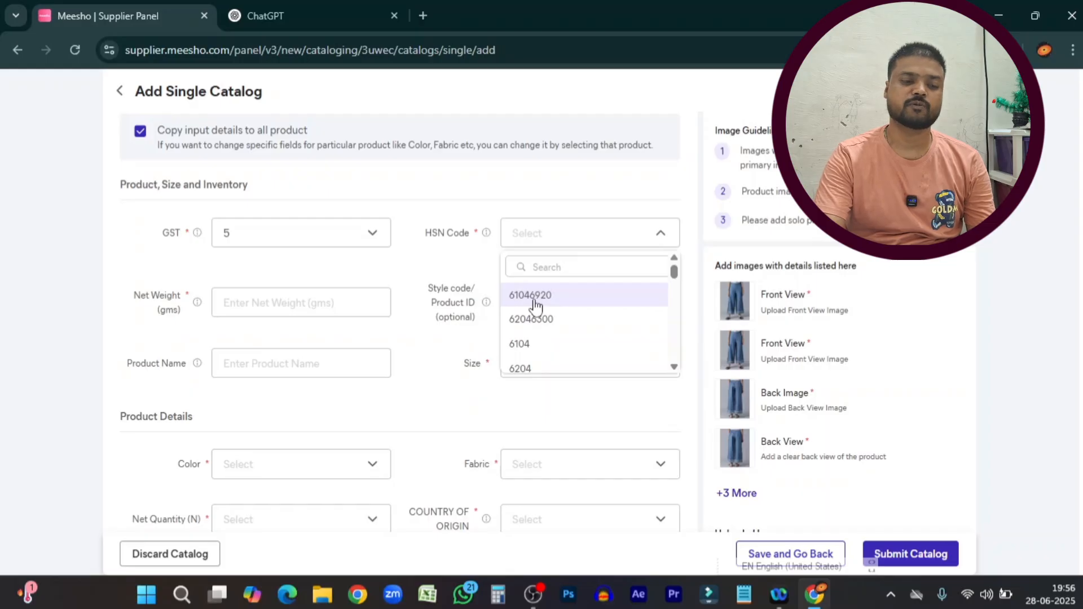
left_click(534, 299)
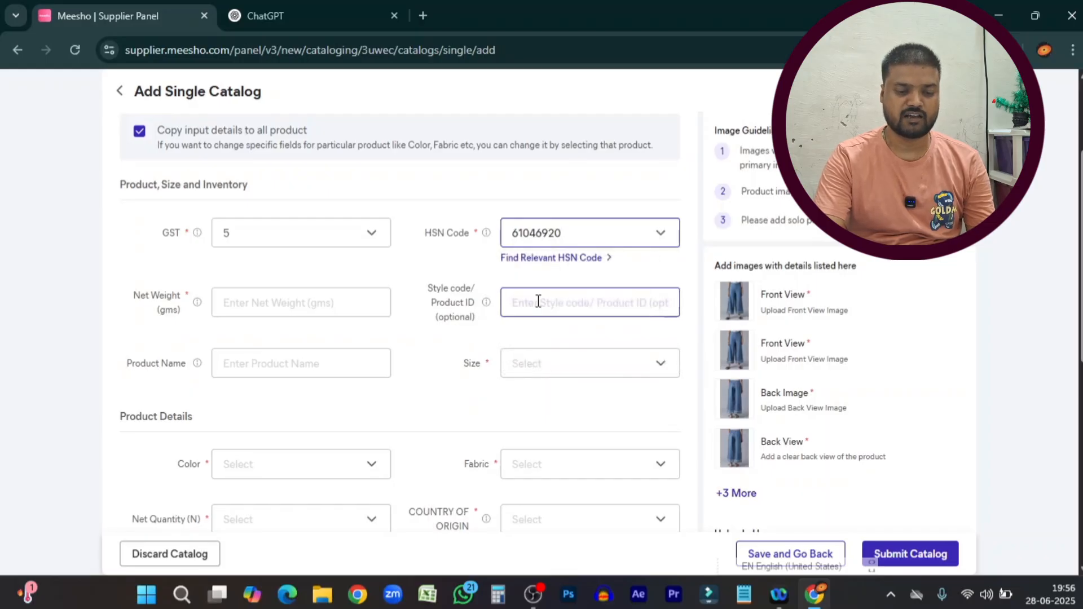
left_click(306, 303)
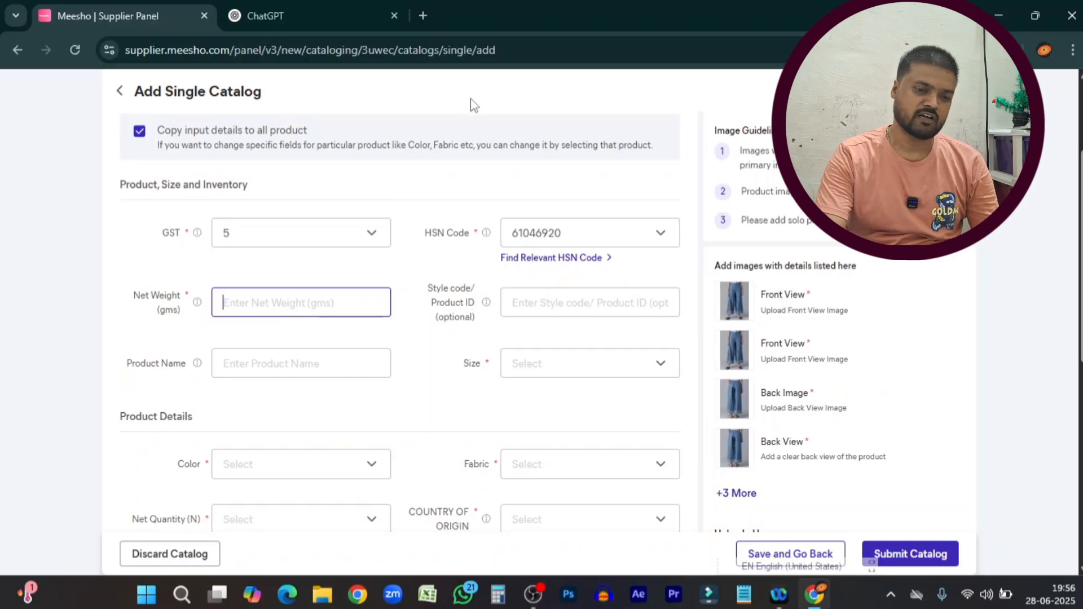
Step: Search the web for "meesho" in a new browser tab and open Meesho's online shopping site
left_click(423, 15)
left_click(331, 53)
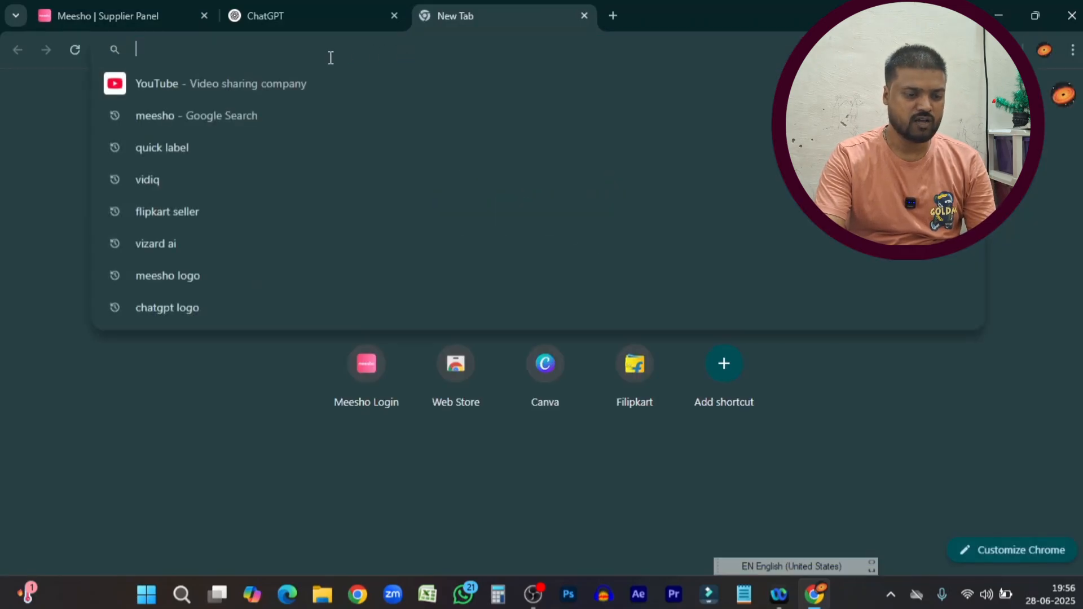
type("meesho")
left_click(225, 113)
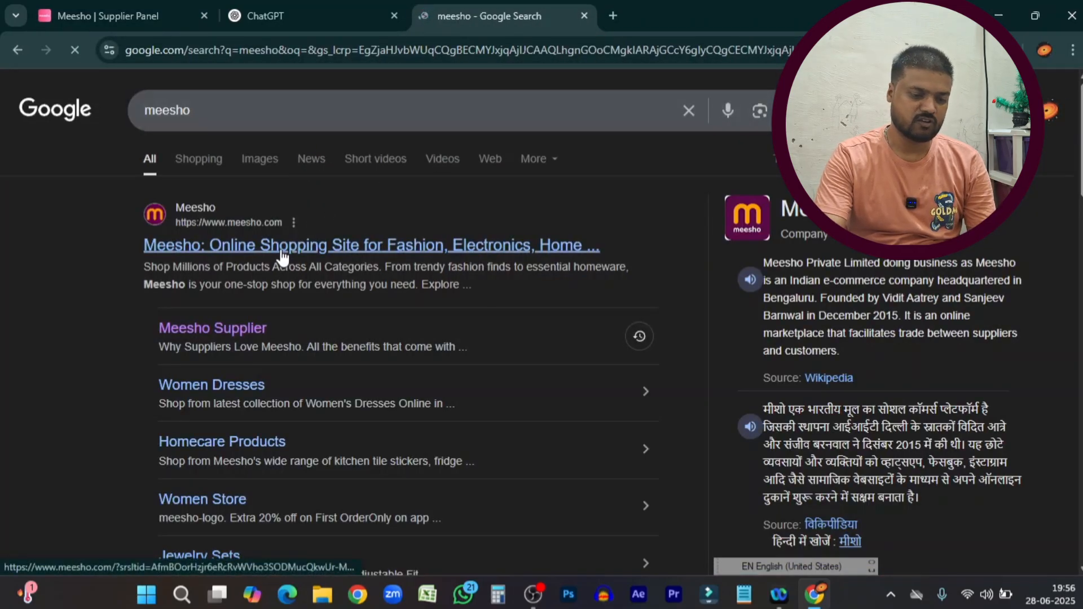
left_click(420, 258)
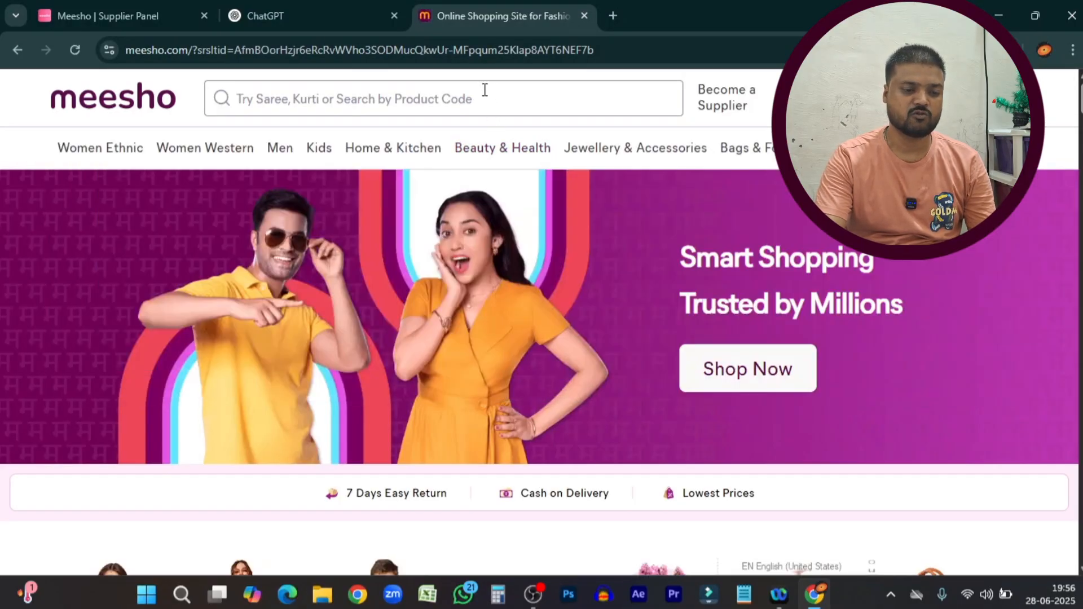
Step: Search the Meesho shopping site for "plazzo" and look through the listed products for a comparable item
left_click(485, 90)
type("plax")
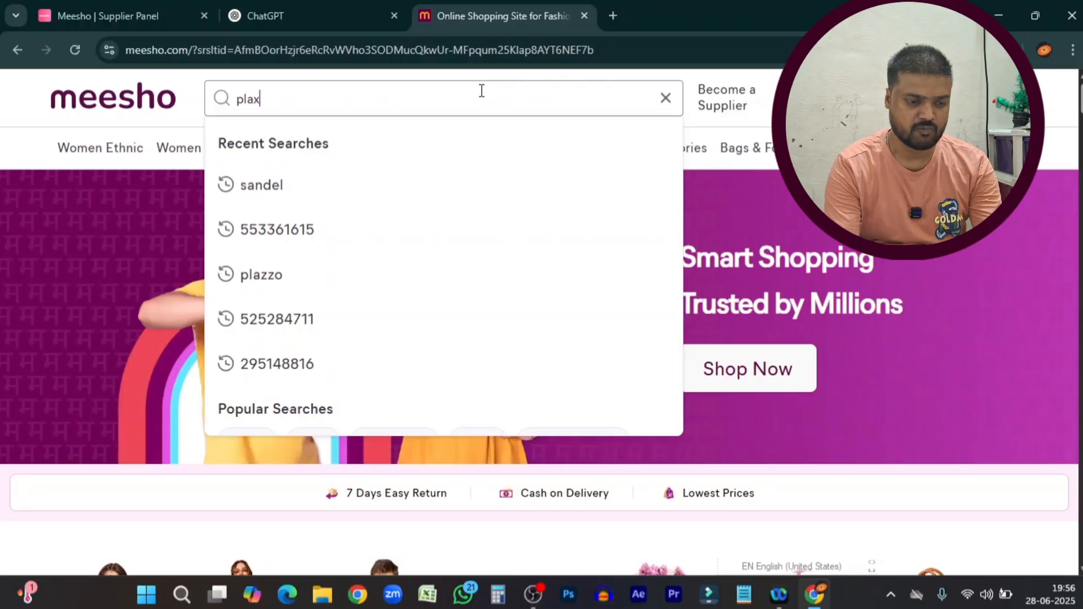
key("BackSpace")
type("zzo")
key("Return")
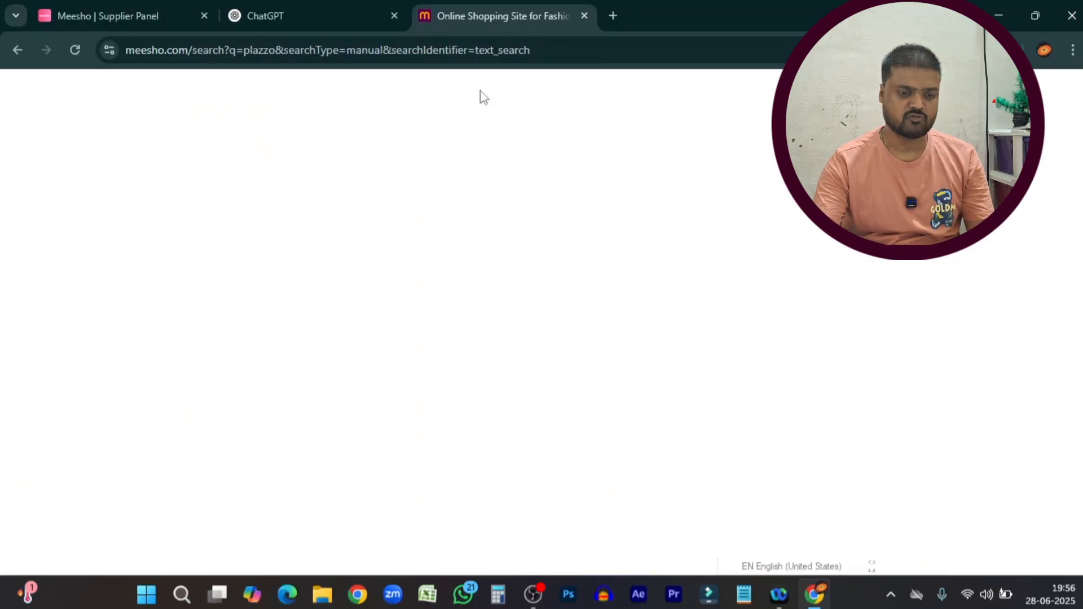
scroll(914, 488, "down", 10)
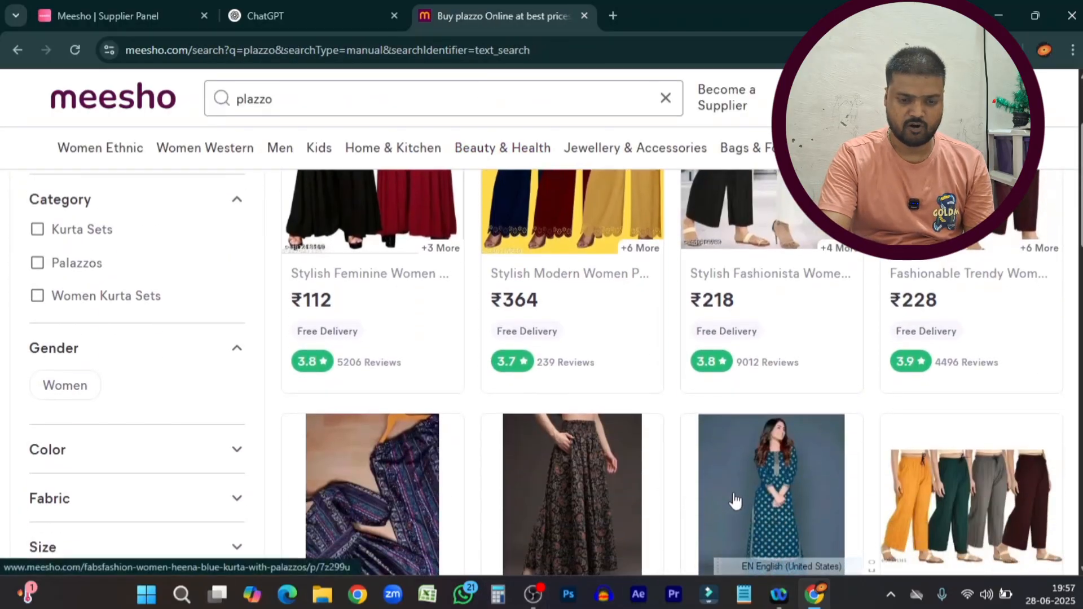
scroll(905, 491, "down", 18)
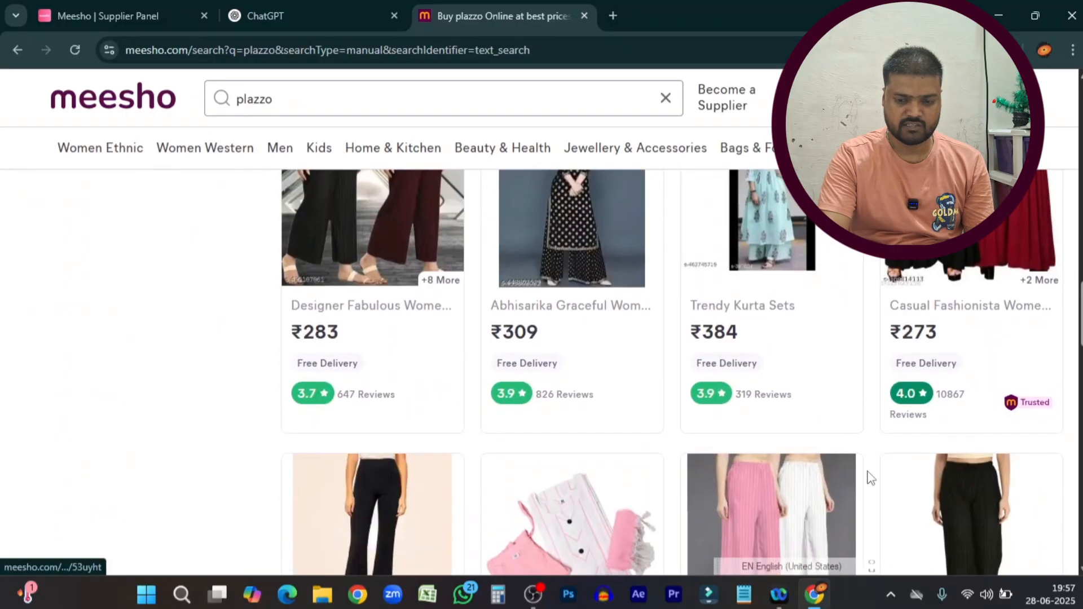
scroll(765, 464, "down", 20)
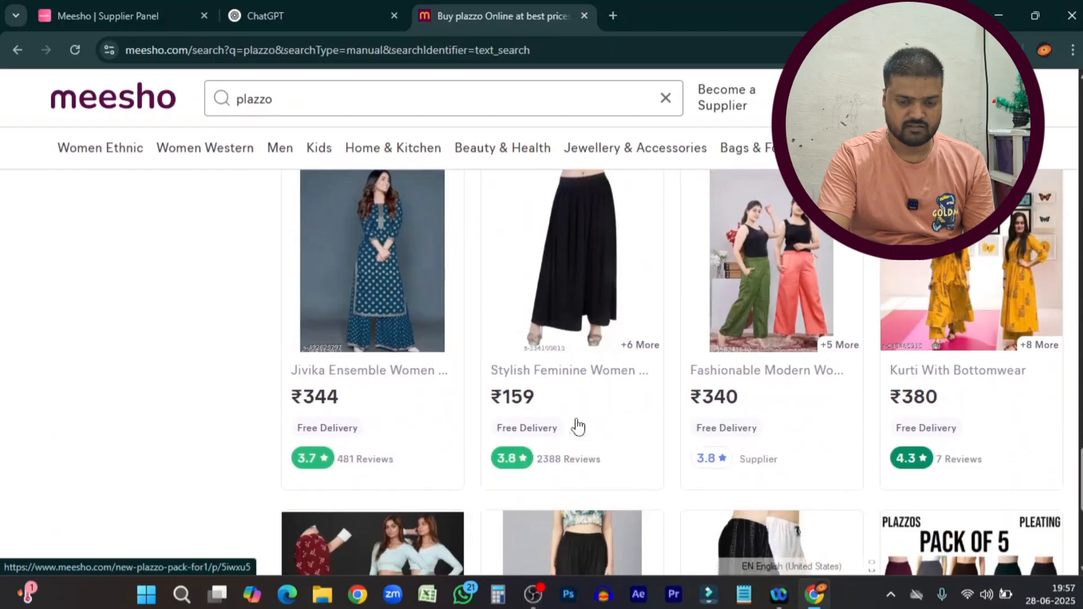
scroll(566, 399, "down", 6)
scroll(566, 399, "up", 6)
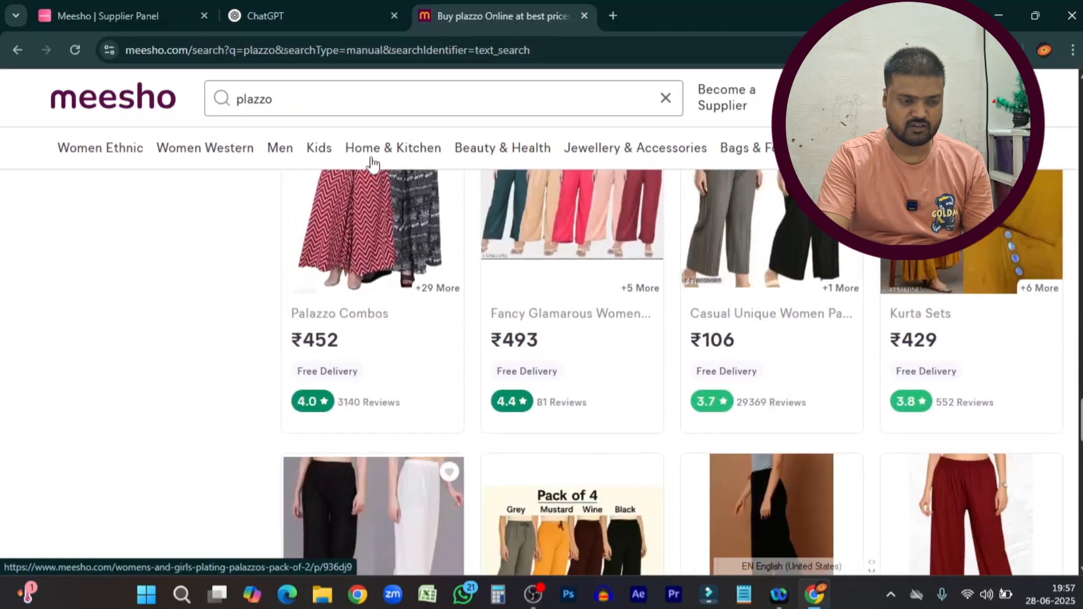
Step: Refine the product search to "plazzo red" and look over the red palazzo listings
left_click(326, 92)
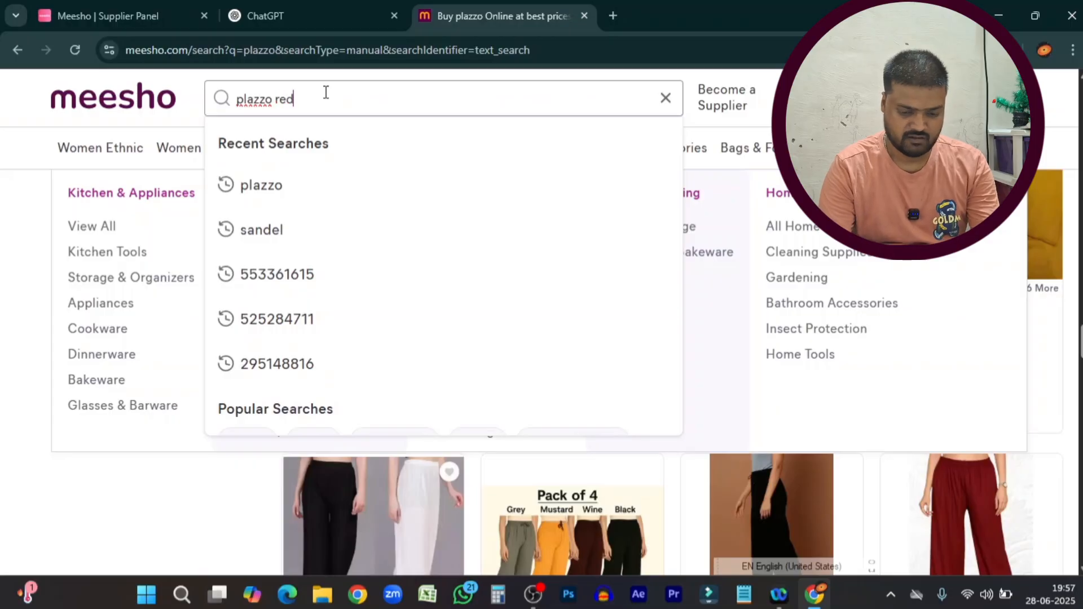
key("Return")
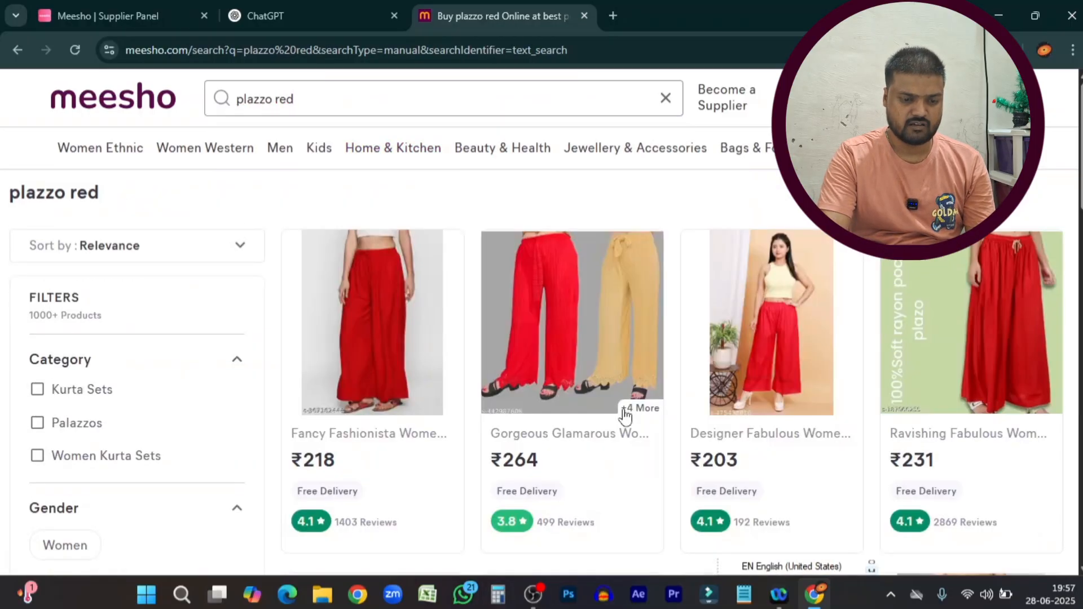
scroll(480, 372, "down", 2)
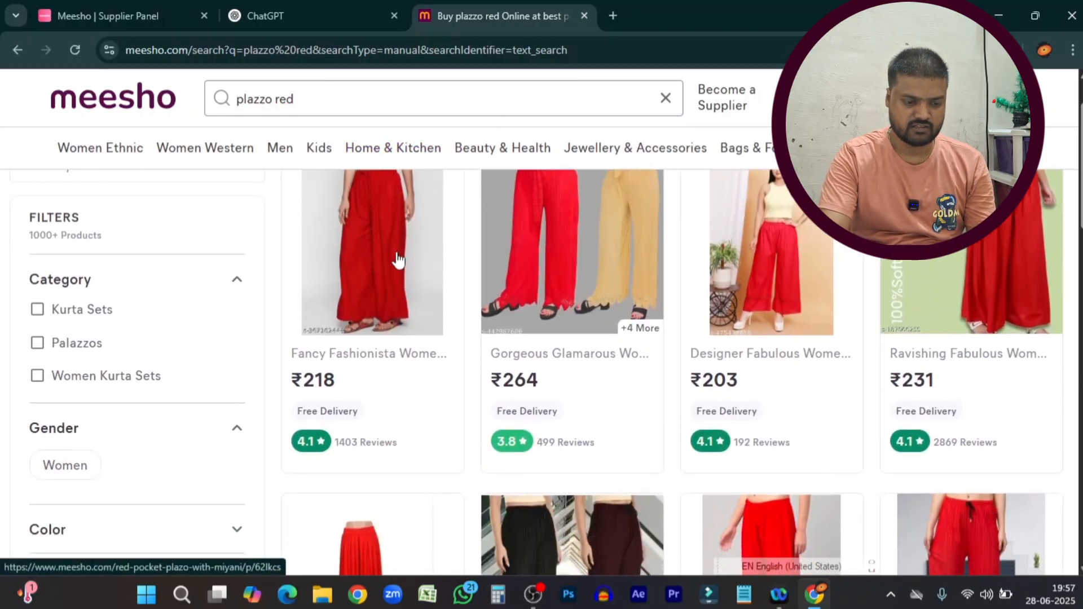
Step: Open the ₹218 red palazzo listing, examine its product details, and return to the search results
left_click(398, 264)
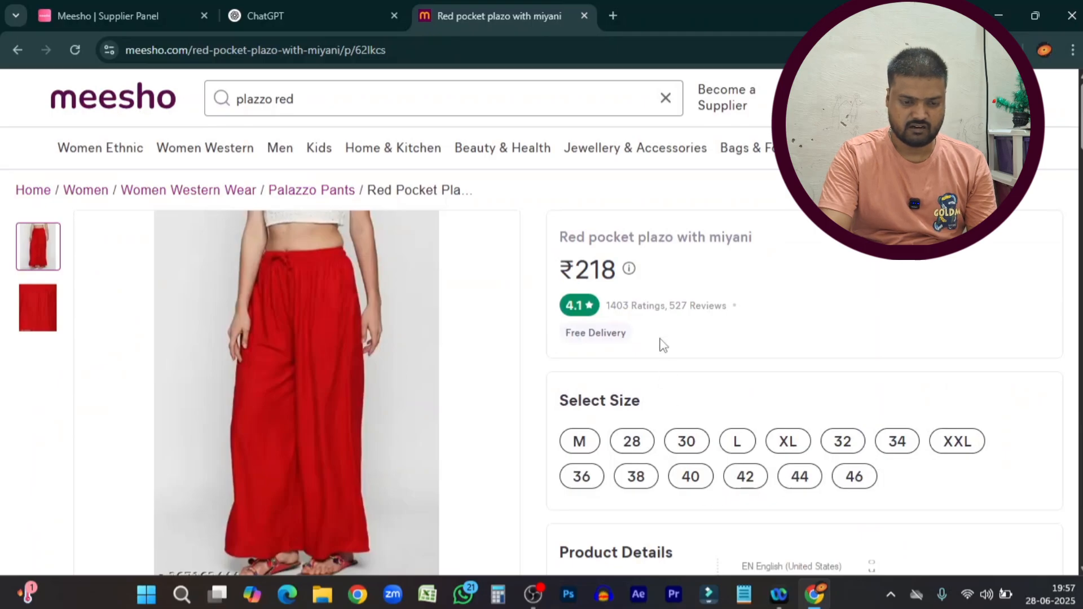
scroll(685, 203, "down", 7)
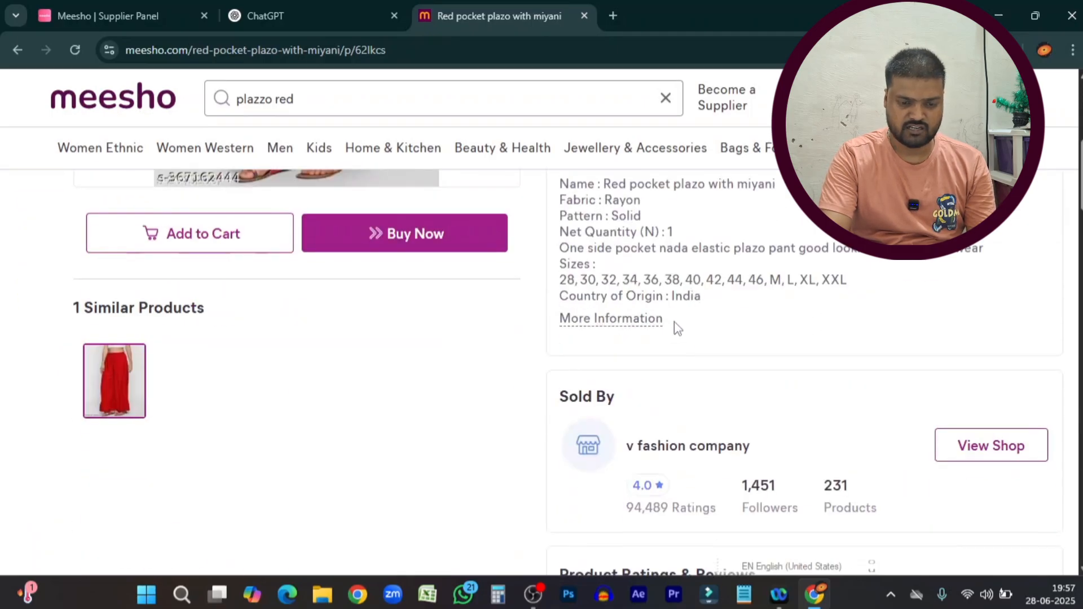
scroll(200, 167, "up", 1)
left_click(17, 49)
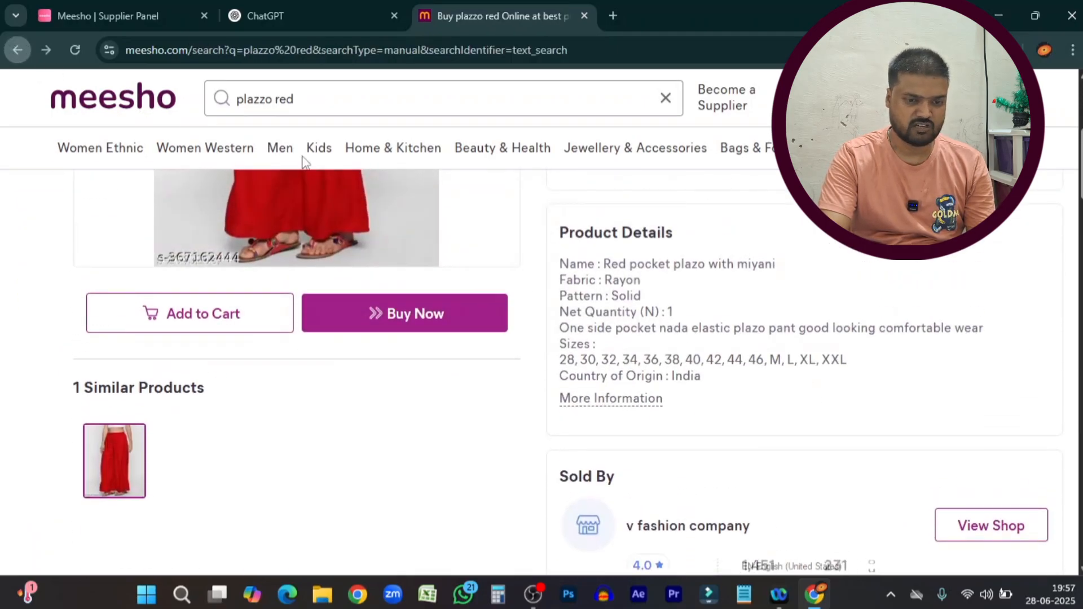
Step: Look through more red palazzo listings, open the Casual Fashionista one at ₹203, and check its additional product information for the net weight
scroll(881, 449, "down", 10)
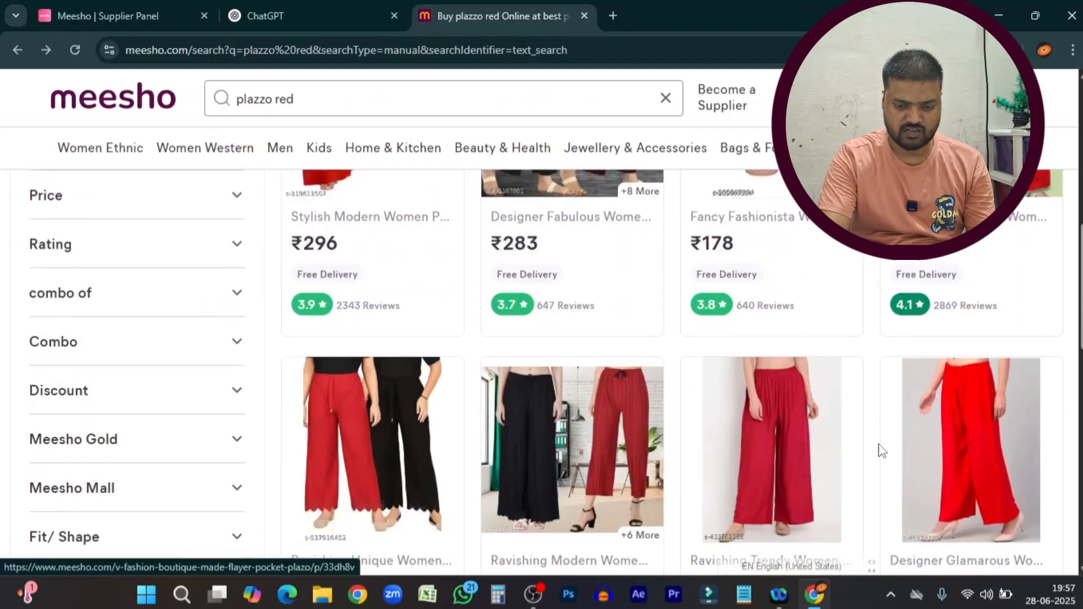
scroll(878, 472, "down", 4)
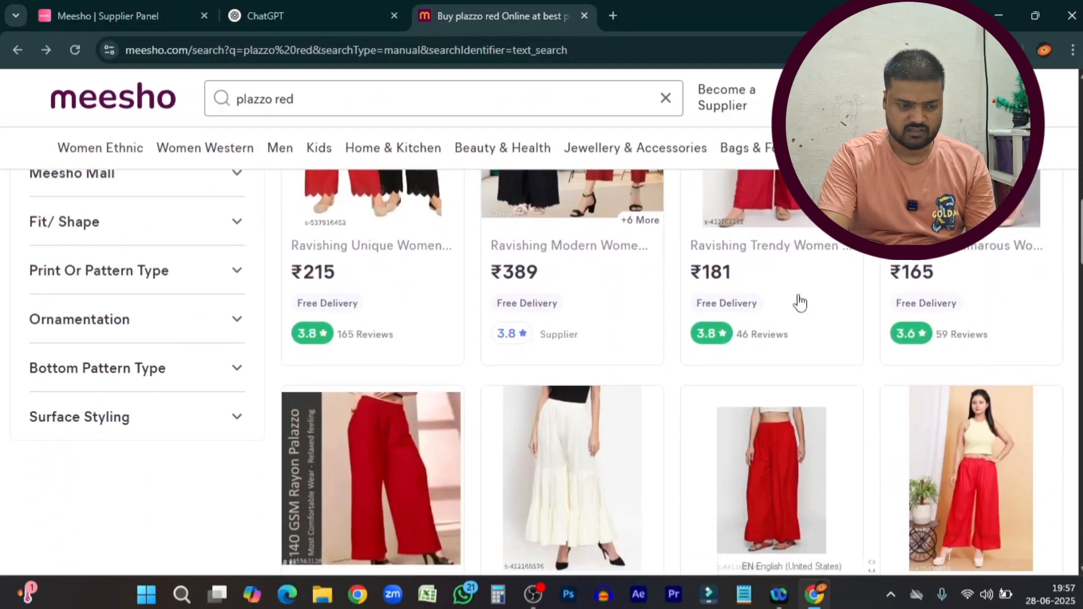
scroll(800, 303, "down", 4)
scroll(765, 402, "down", 3)
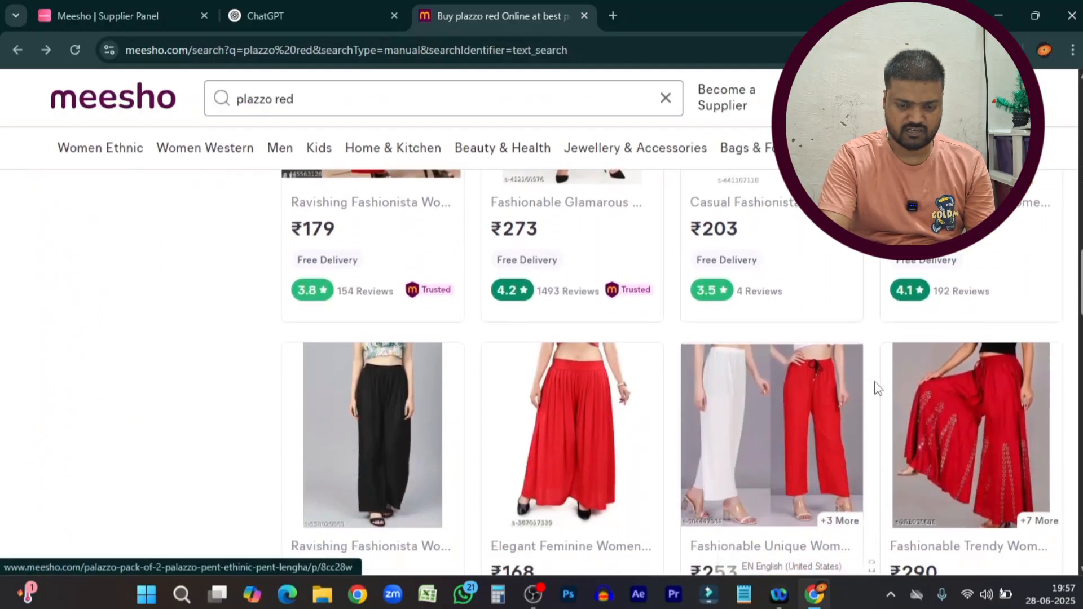
scroll(793, 466, "up", 4)
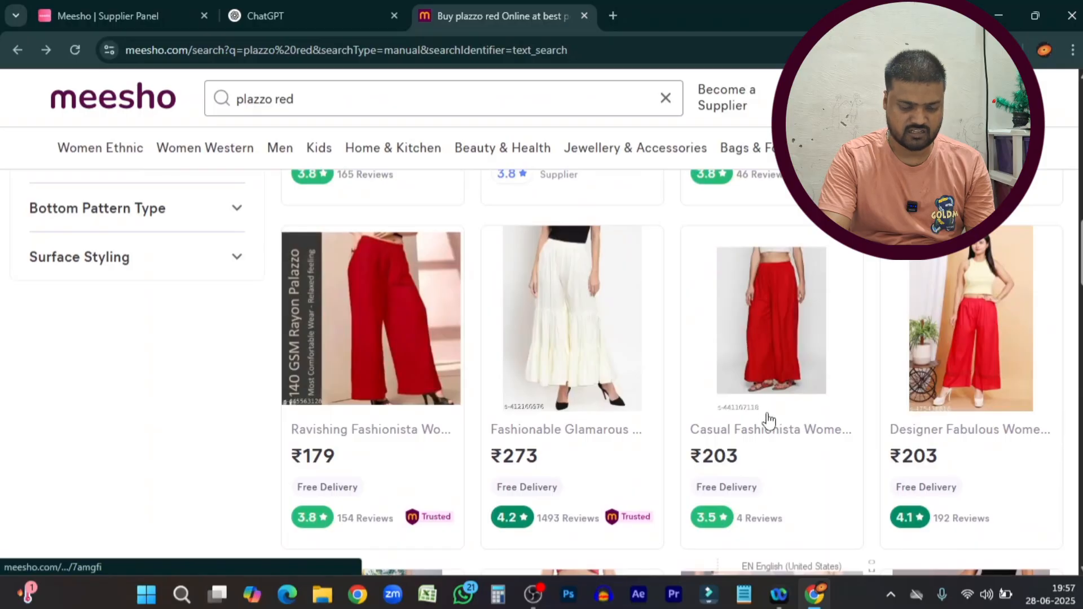
left_click(769, 420)
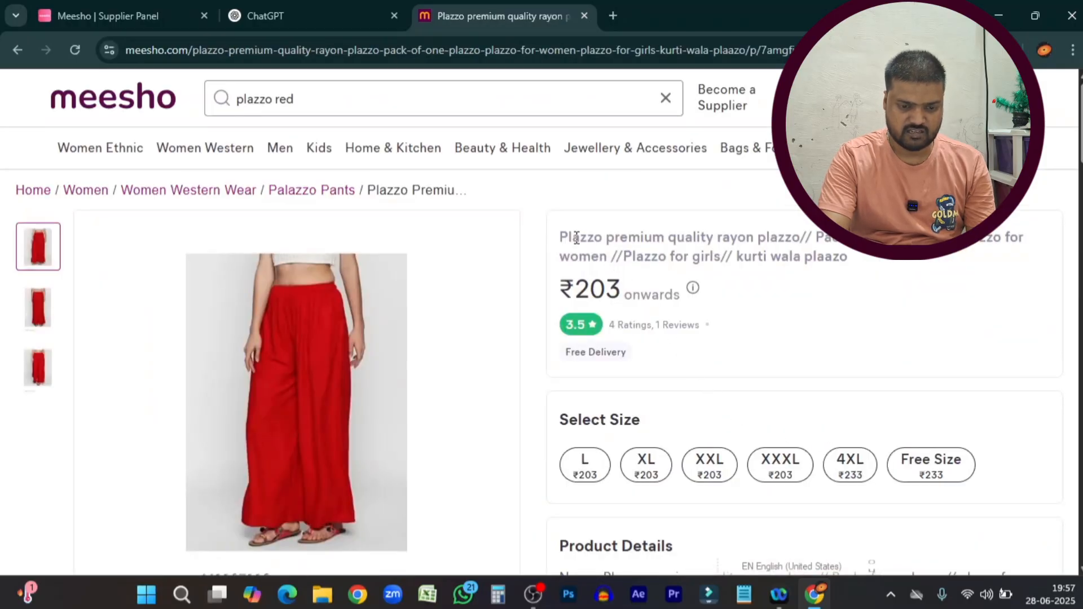
scroll(570, 237, "down", 7)
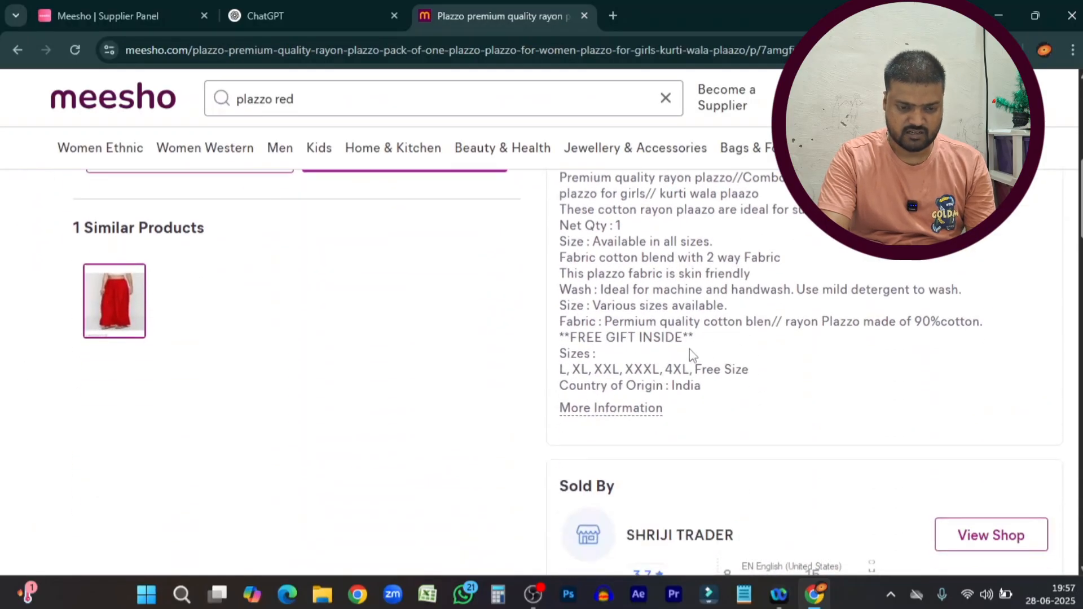
left_click(640, 491)
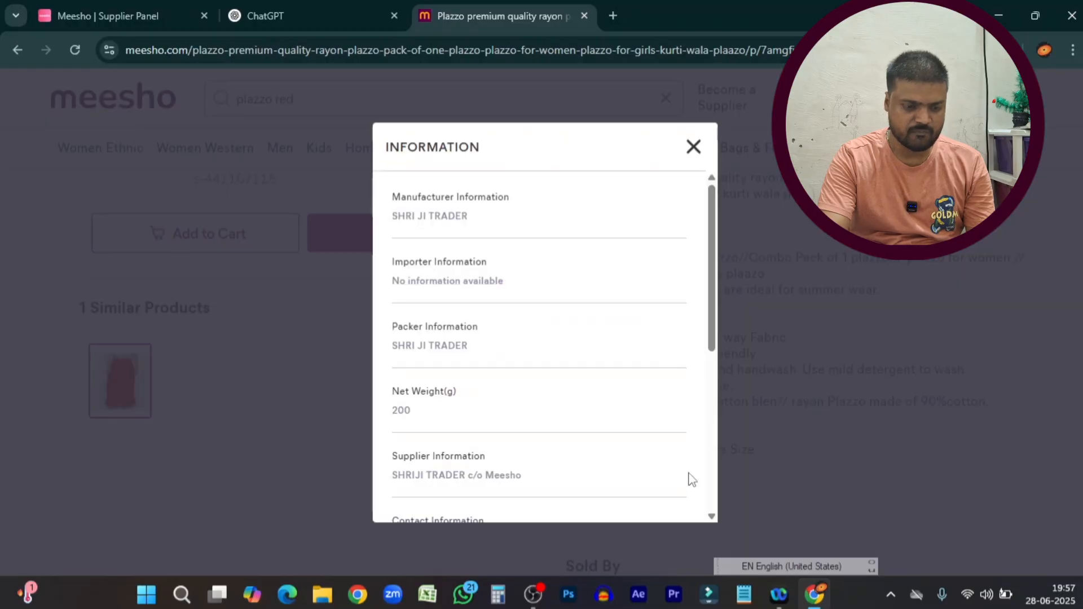
left_click(692, 149)
Step: Switch back to the Meesho Supplier Panel and set the product's net weight to 150 gms
left_click(114, 8)
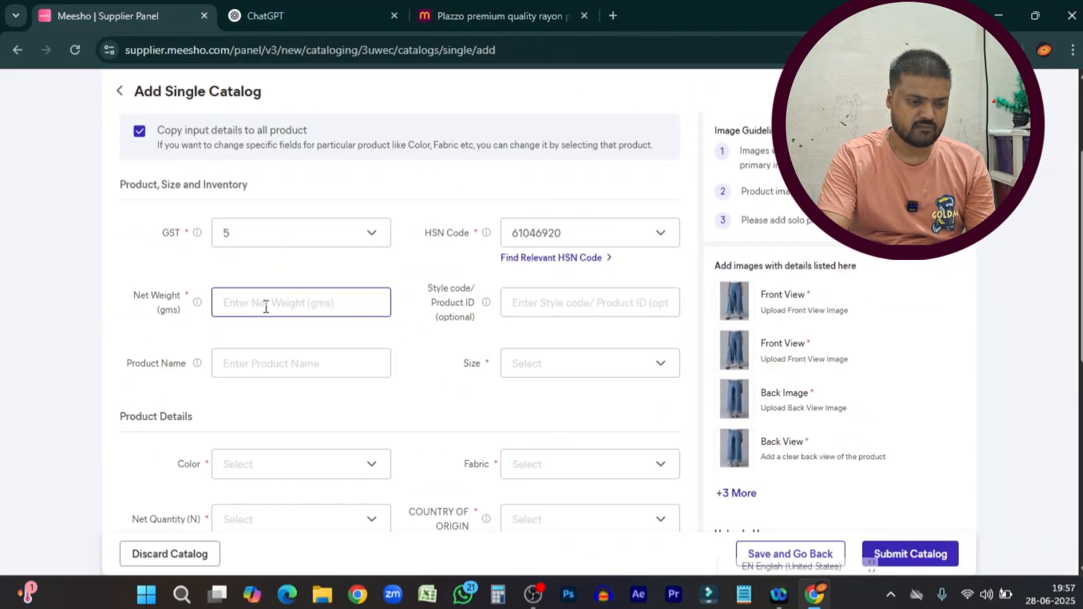
type("150")
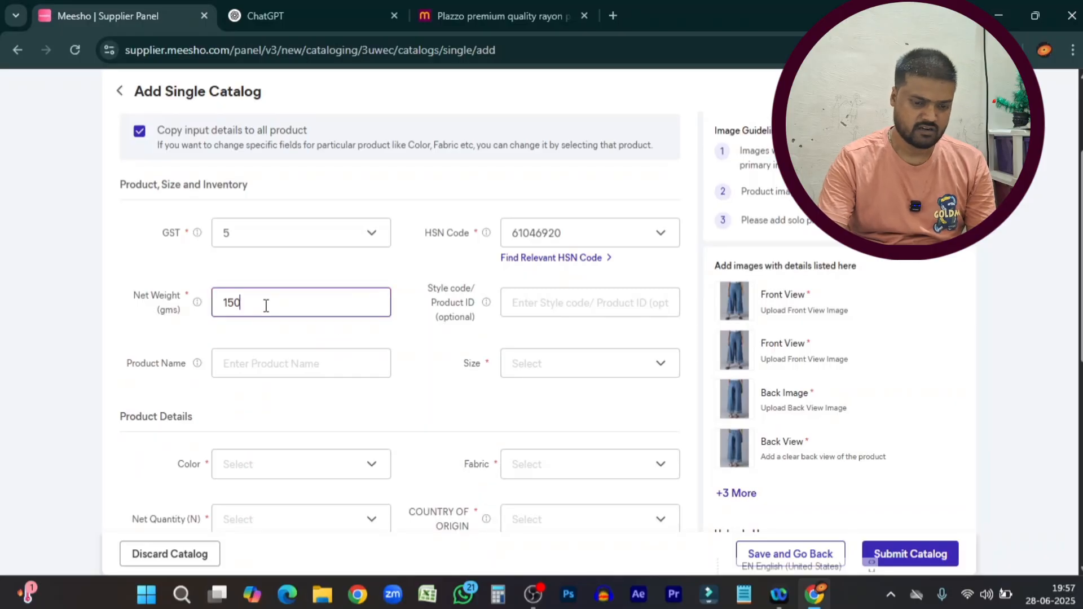
left_click(544, 299)
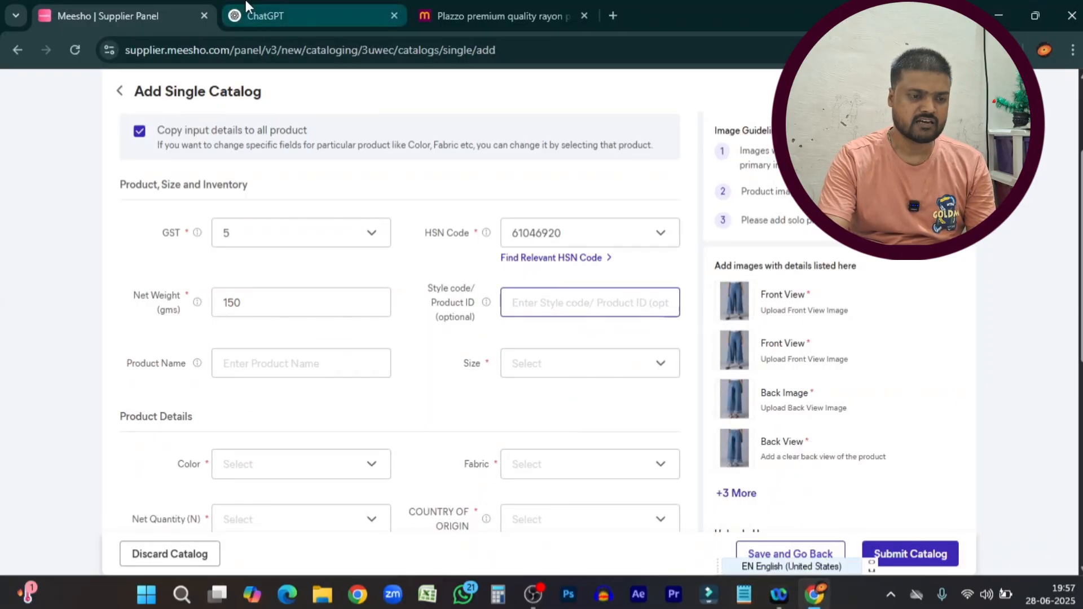
Step: Switch to ChatGPT and attach the third red palazzo photo from the Red folder to a new message
left_click(265, 16)
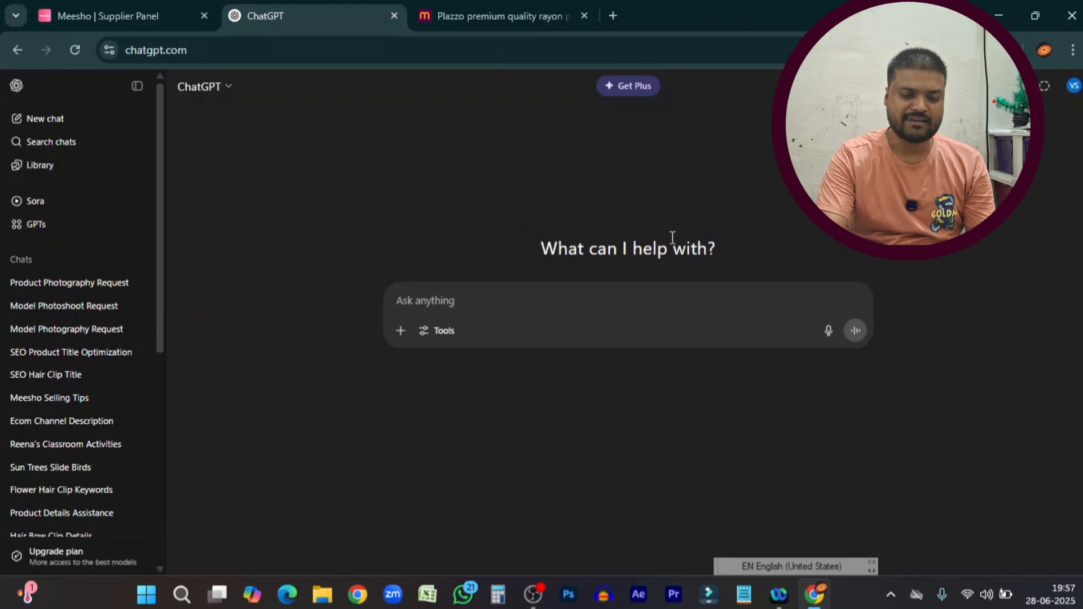
left_click(401, 332)
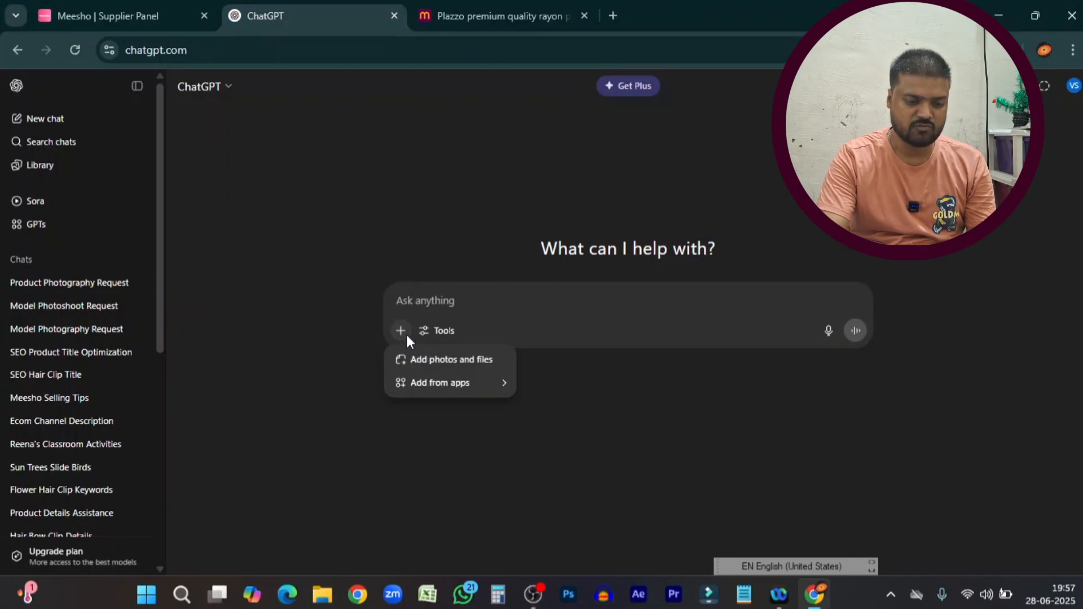
left_click(457, 364)
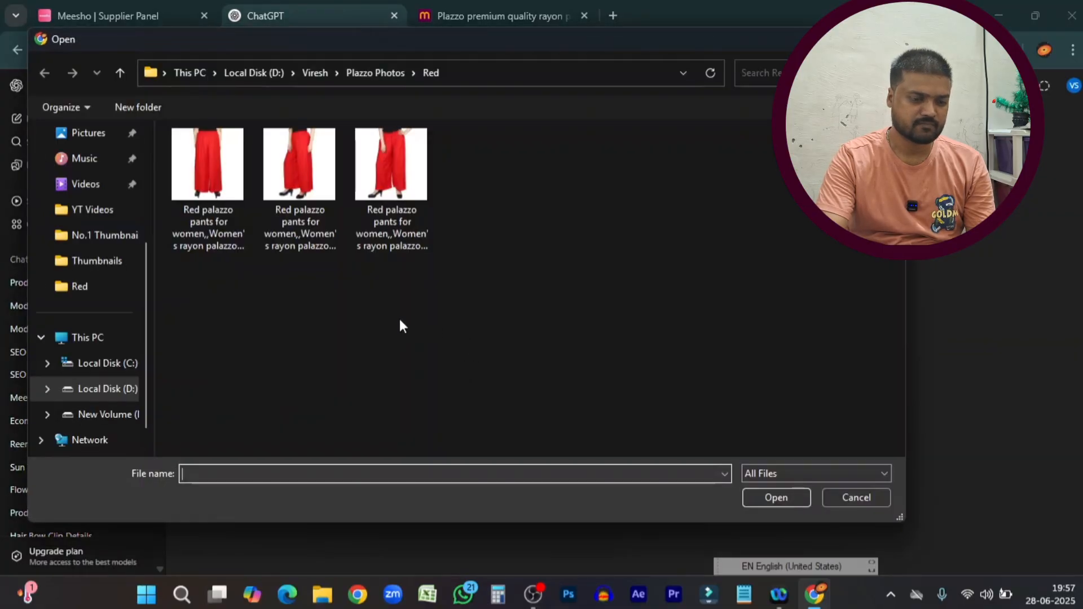
left_click(394, 174)
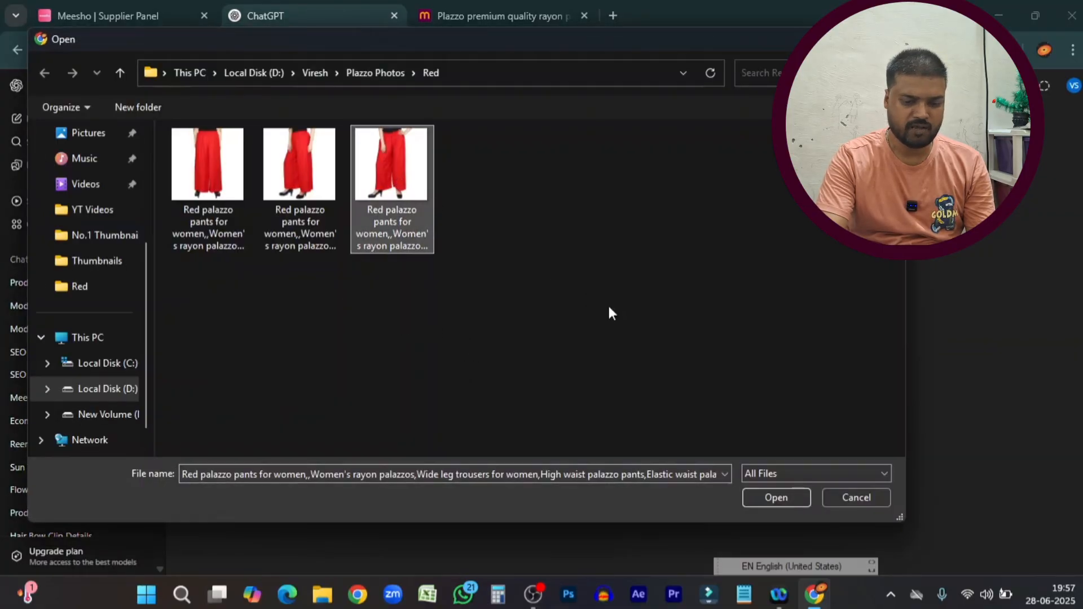
left_click(777, 497)
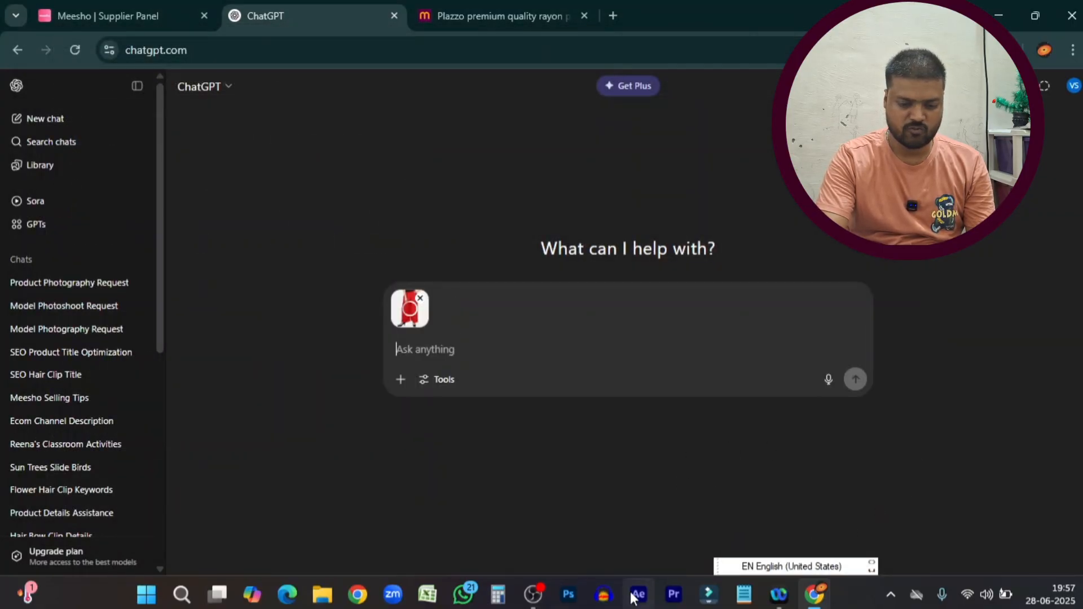
Step: Switch to Notepad and copy the saved prompt that begins "make a SEO optimized product title and description", keeping the note's text
left_click(744, 594)
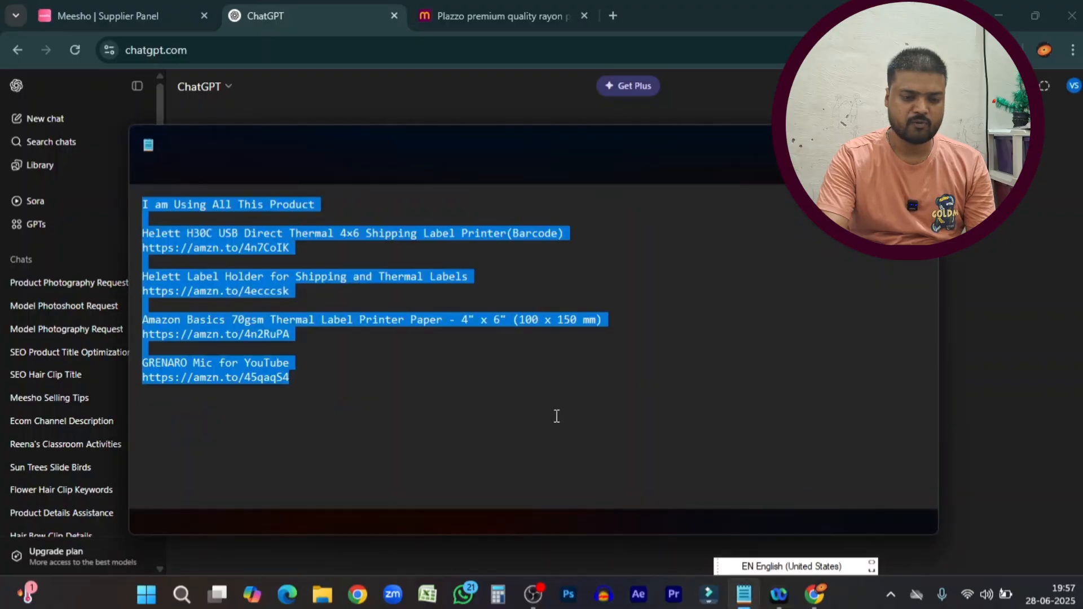
left_click(571, 150)
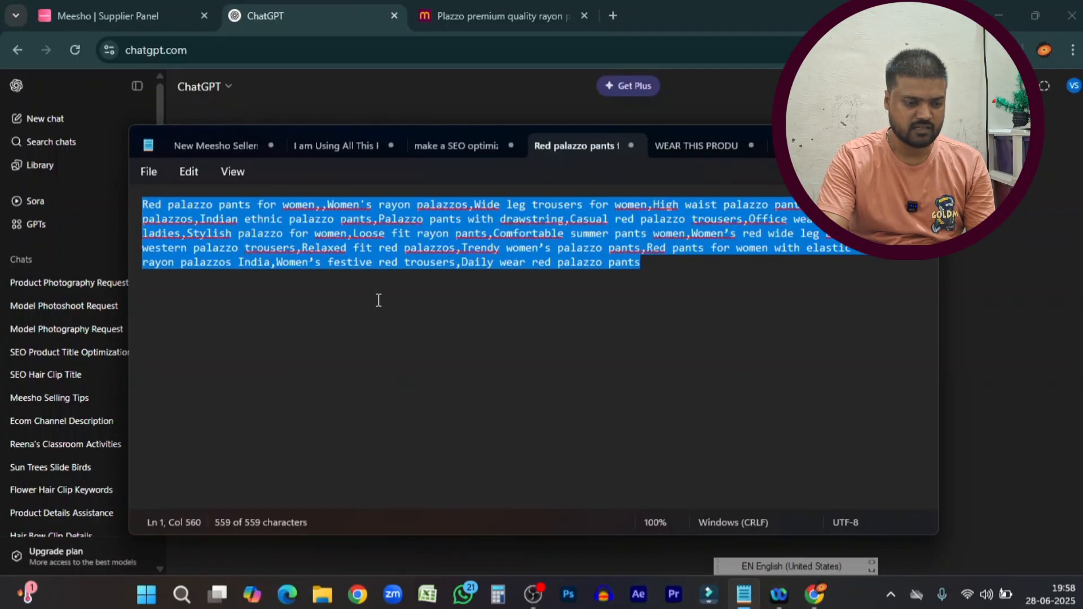
left_click(473, 148)
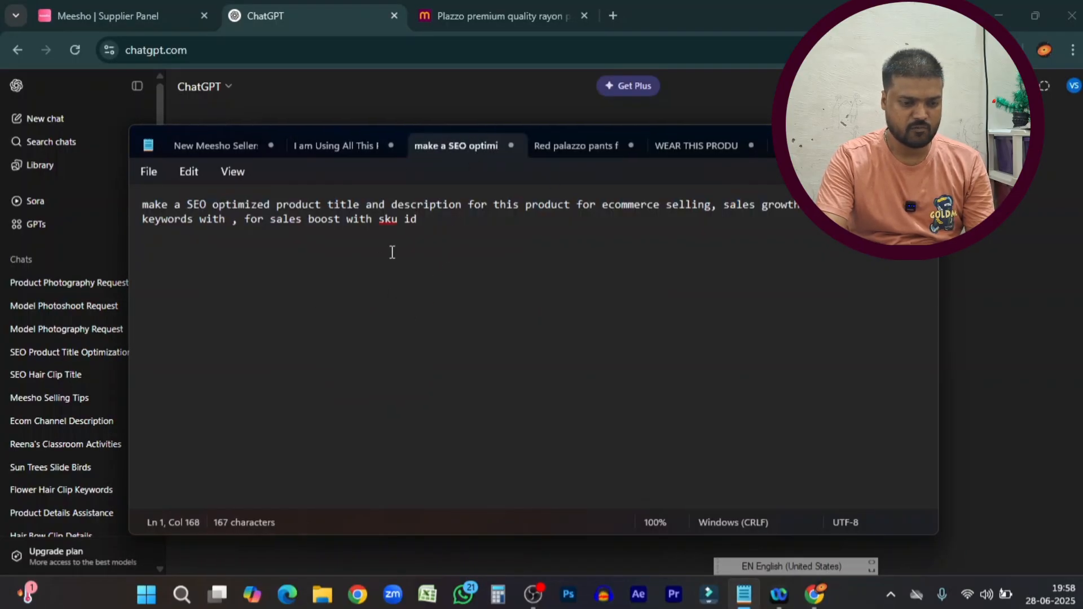
left_click_drag(142, 205, 466, 219)
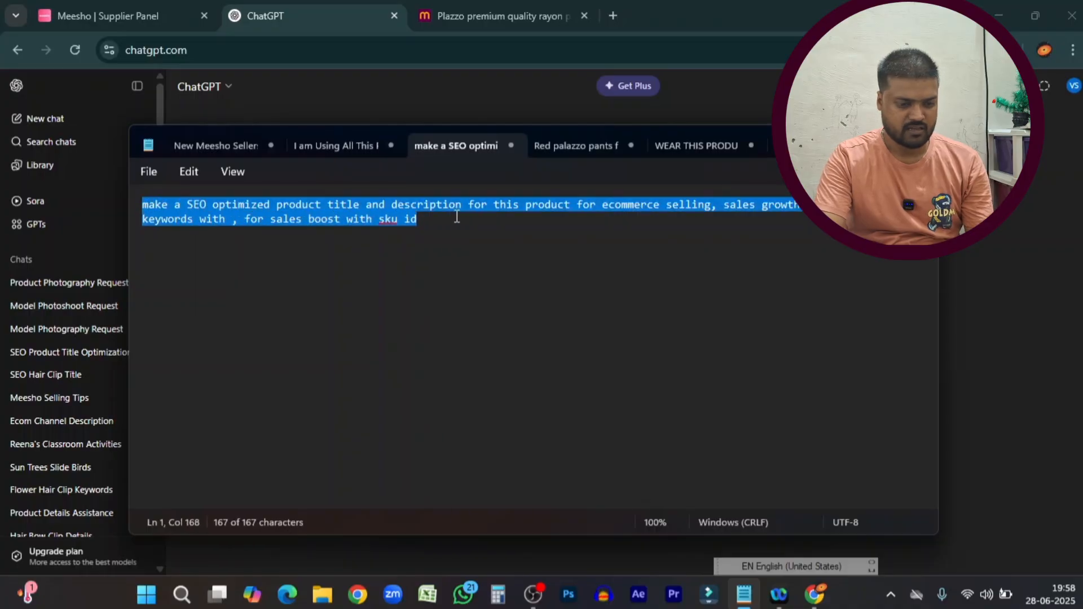
key("ctrl+x")
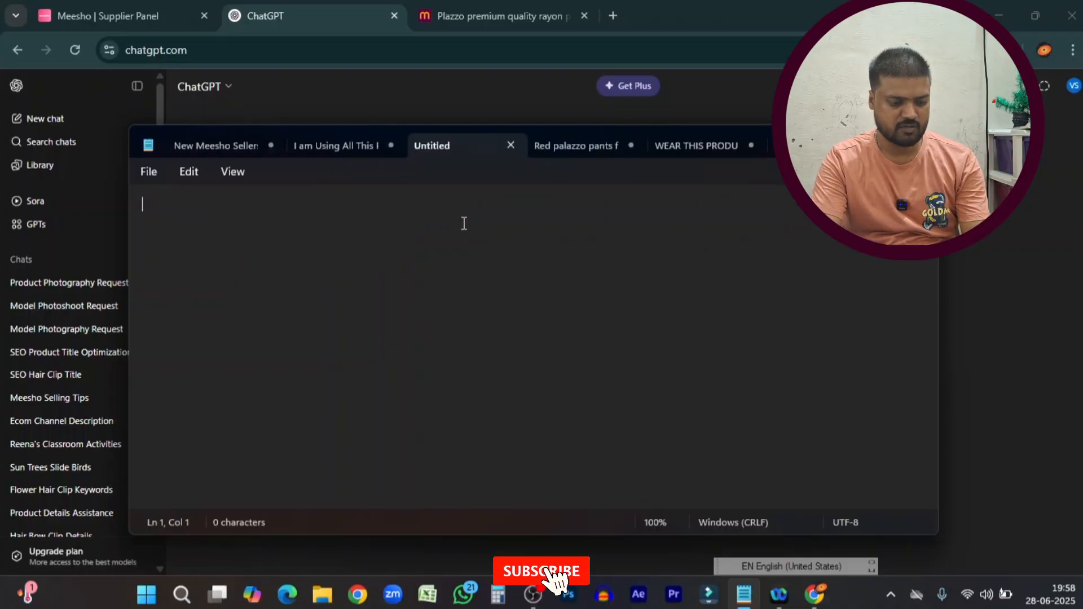
key("ctrl+z")
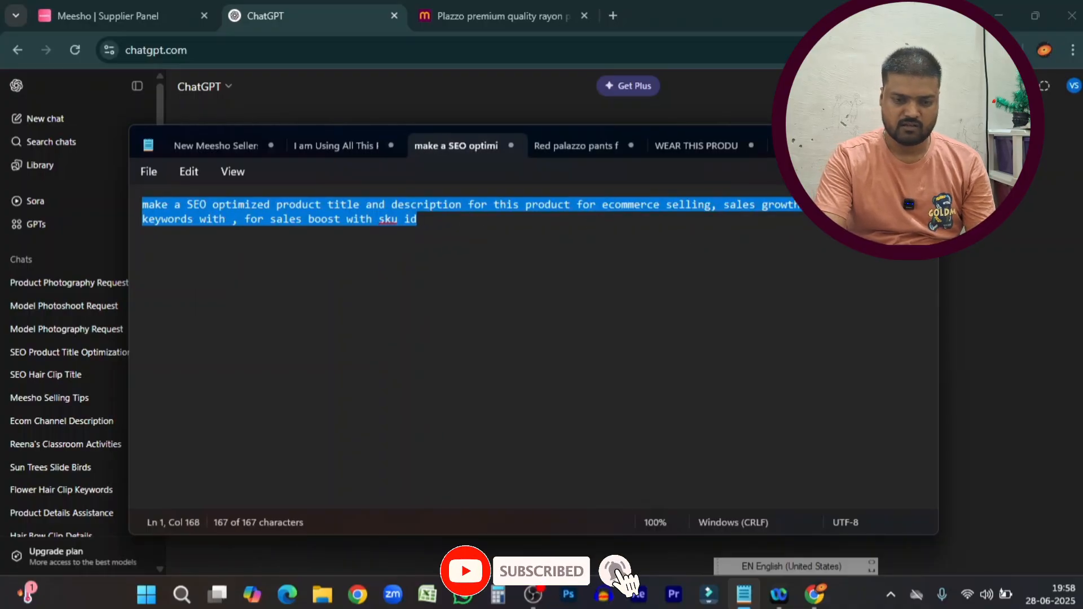
Step: Return to ChatGPT and send the photo with the copied prompt requesting an SEO title, description, 20 keywords and SKU id
key("alt+Tab")
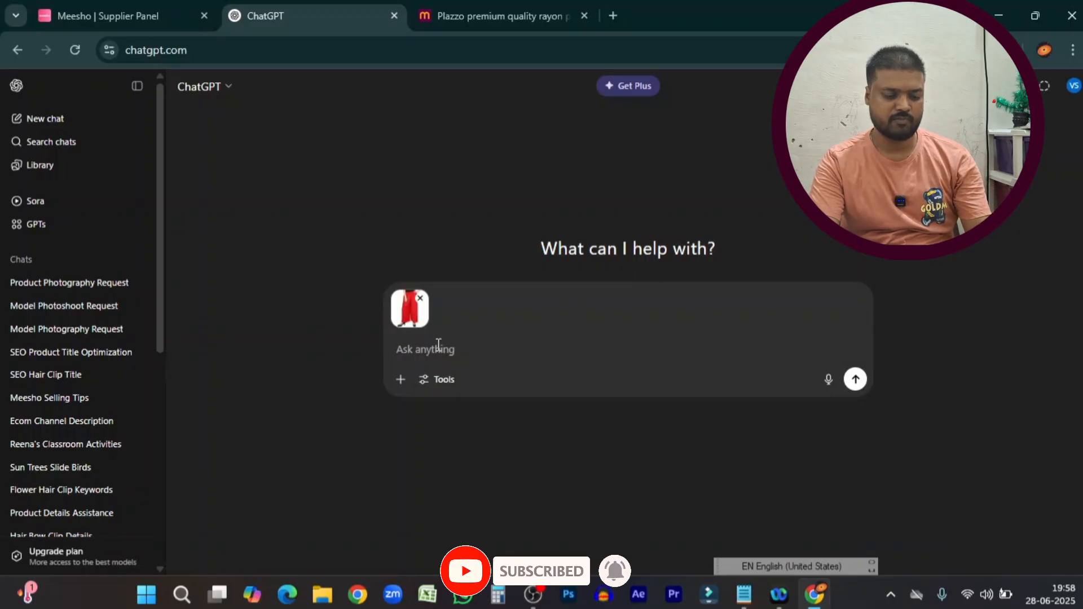
key("ctrl+v")
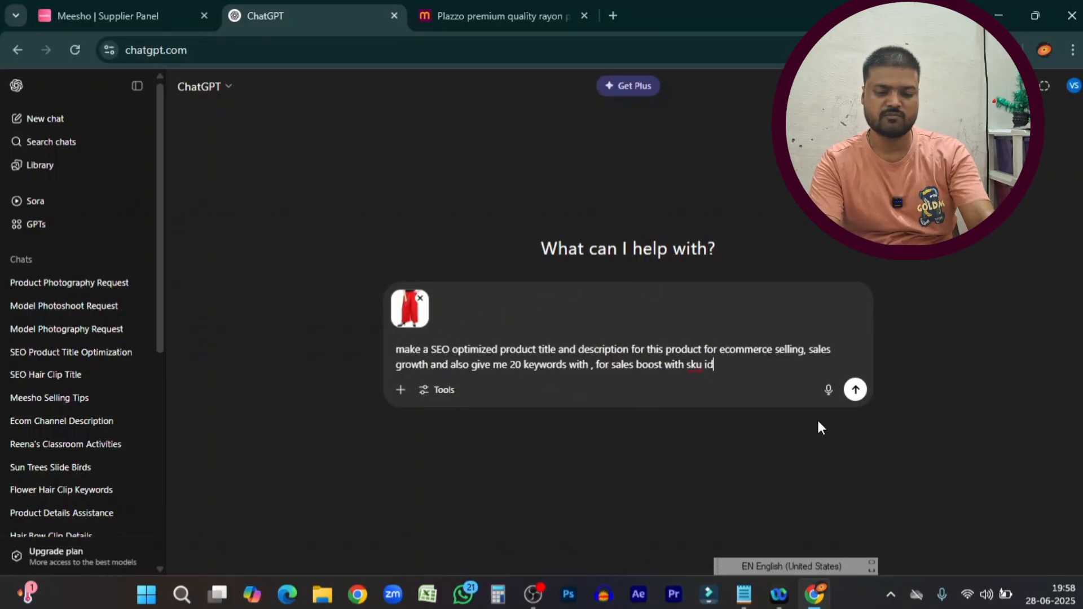
left_click(855, 389)
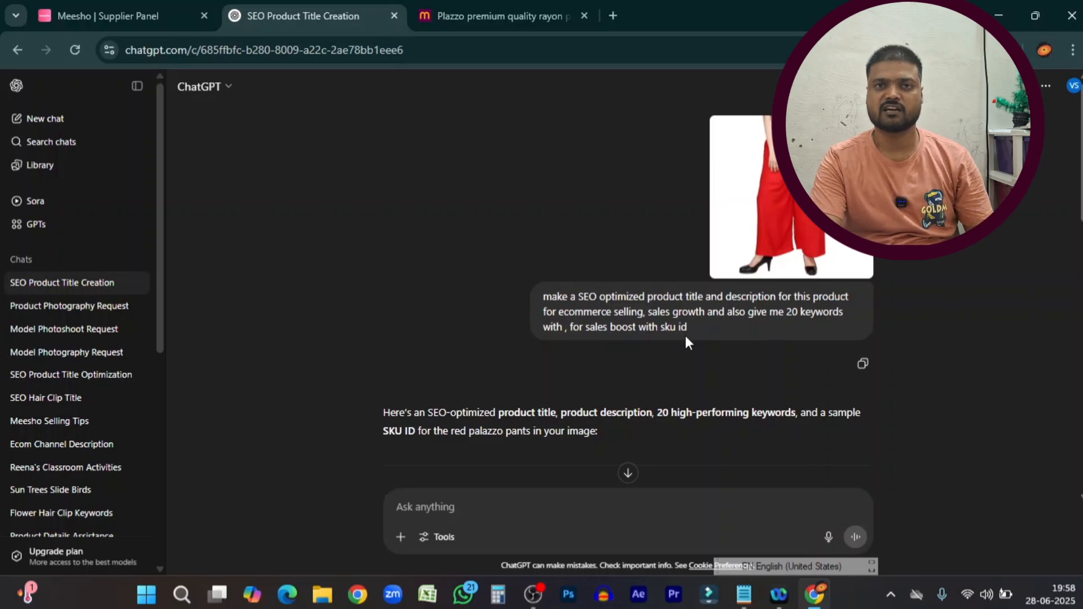
Step: Copy the generated SEO title, beginning "Women's Red Rayon Palazzo Pants", into the Product Name of the Meesho Supplier Panel catalog
scroll(688, 340, "down", 5)
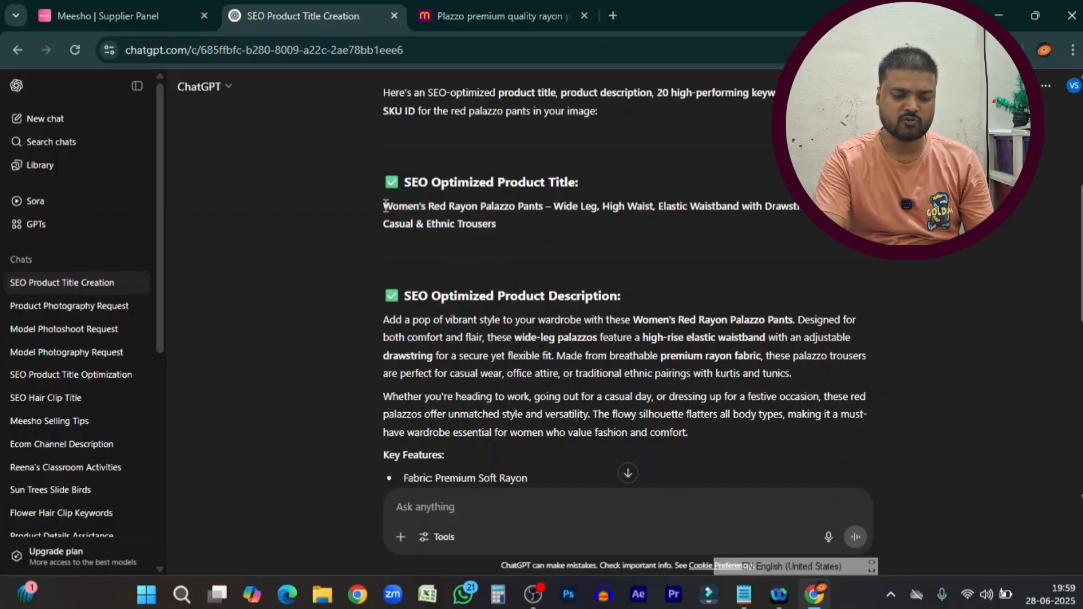
left_click_drag(386, 206, 531, 229)
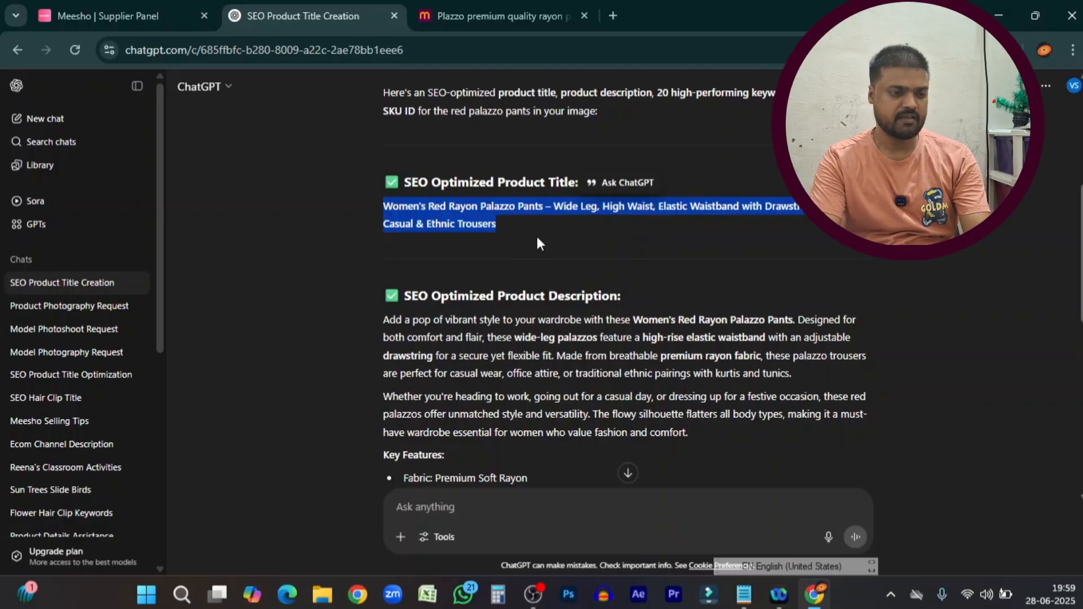
key("ctrl+shift+Tab")
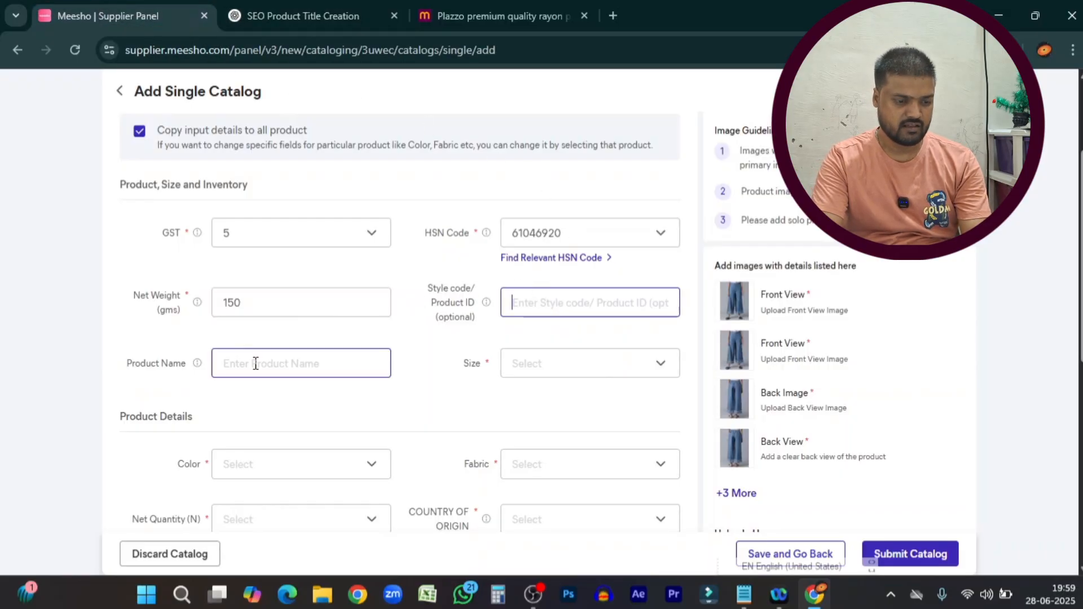
left_click(256, 364)
key("ctrl+v")
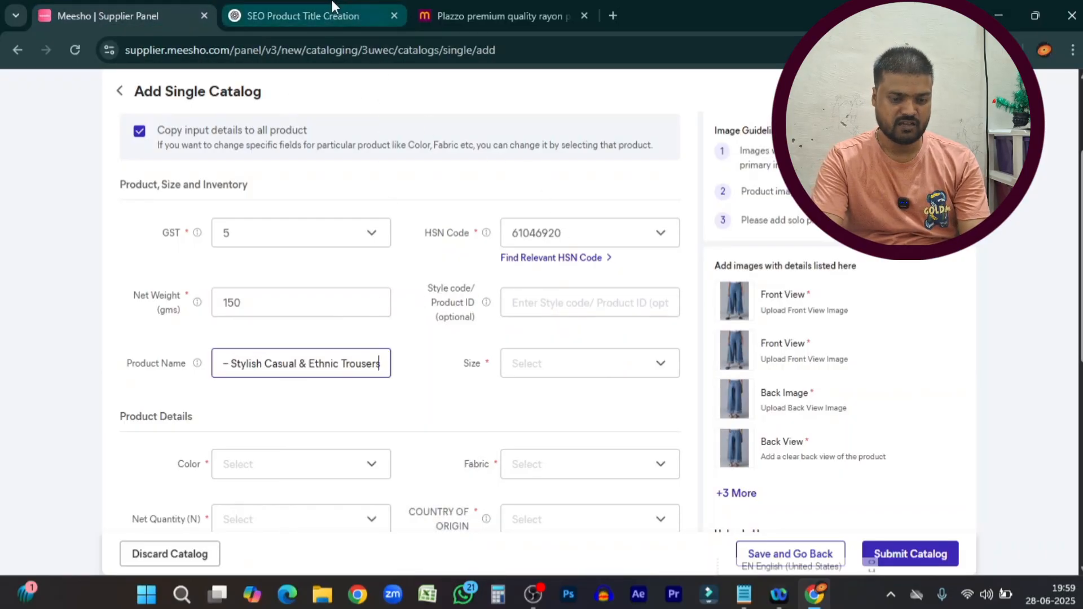
Step: Copy the sample SKU RP-WR-RED-PLZ-001 from the ChatGPT answer into the catalog's Style code/Product ID
left_click(333, 8)
scroll(498, 309, "down", 9)
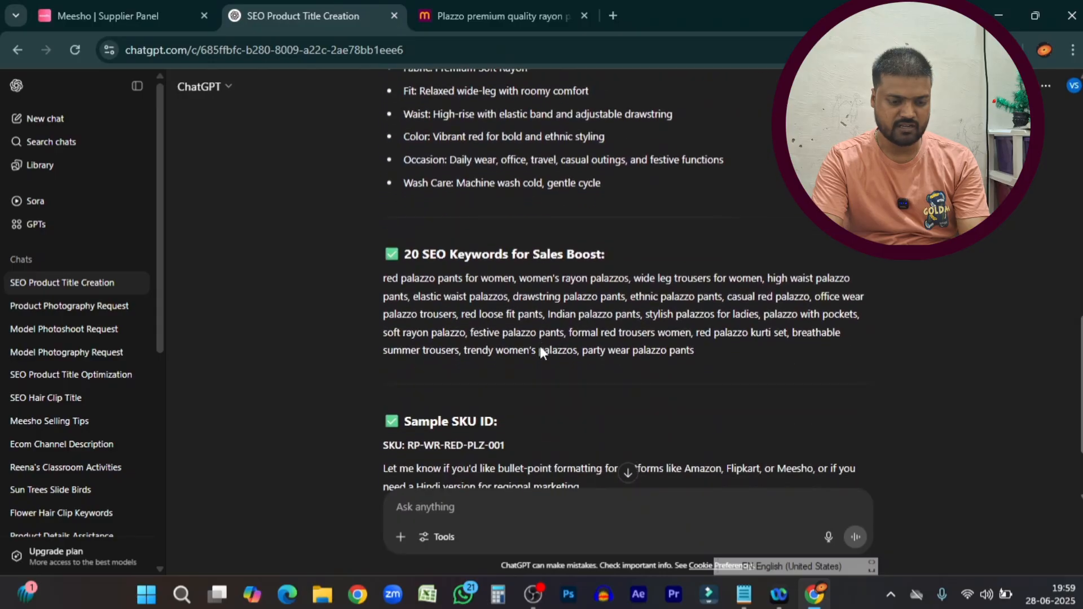
left_click_drag(408, 334, 512, 333)
key("ctrl+c")
left_click(107, 16)
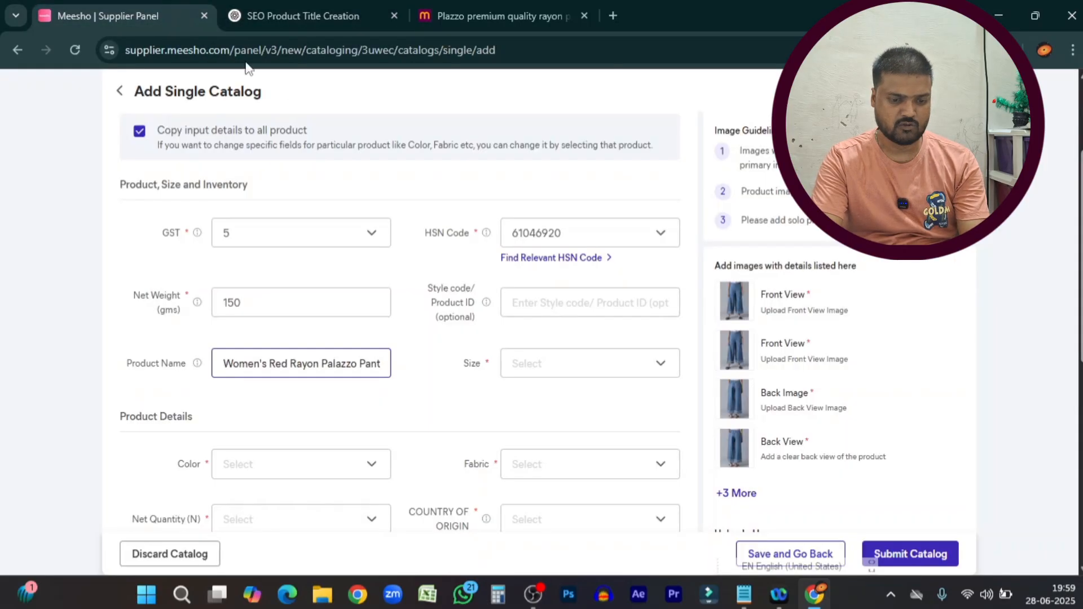
left_click(597, 304)
key("ctrl+v")
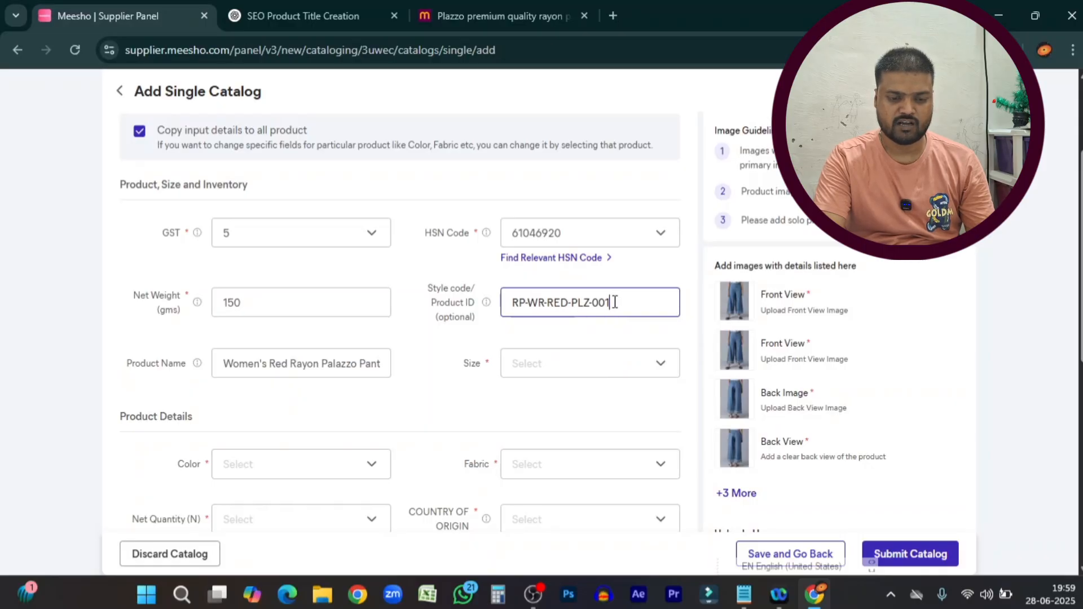
left_click_drag(616, 303, 602, 303)
left_click(603, 335)
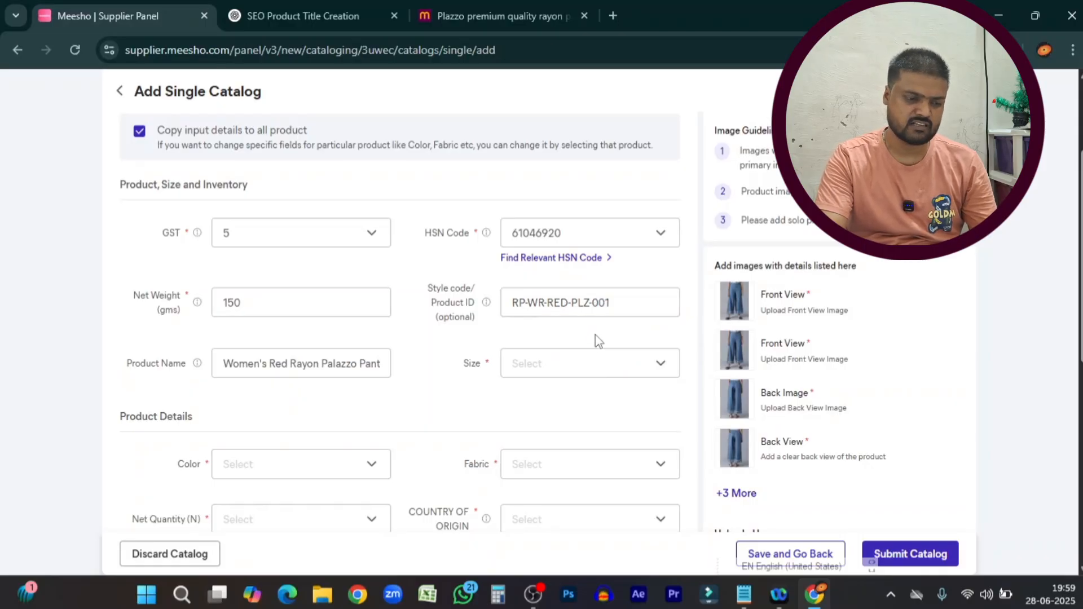
Step: Choose Free Size as the product's size and apply the selection
left_click(588, 367)
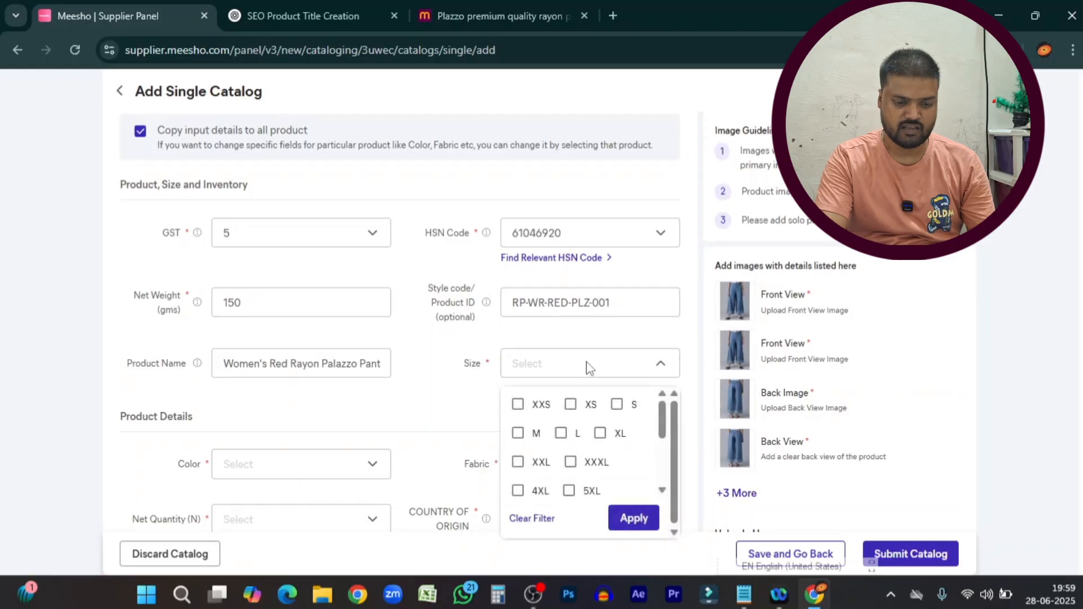
scroll(632, 451, "down", 2)
left_click(573, 451)
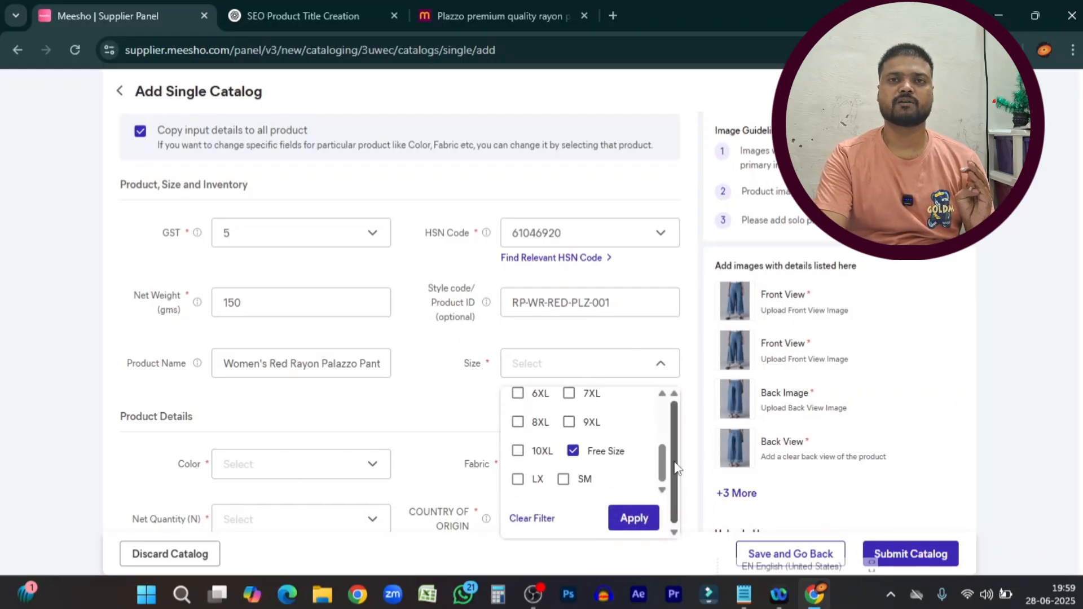
left_click(634, 525)
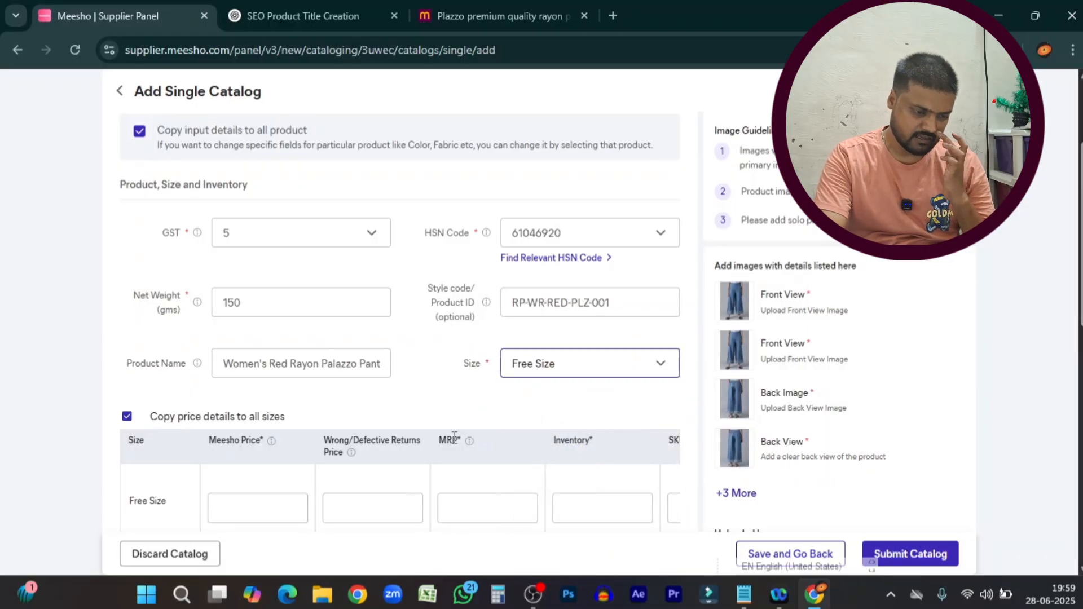
Step: Set the Free Size Meesho Price to 299 and the Wrong/Defective Returns Price to 276
scroll(454, 436, "down", 1)
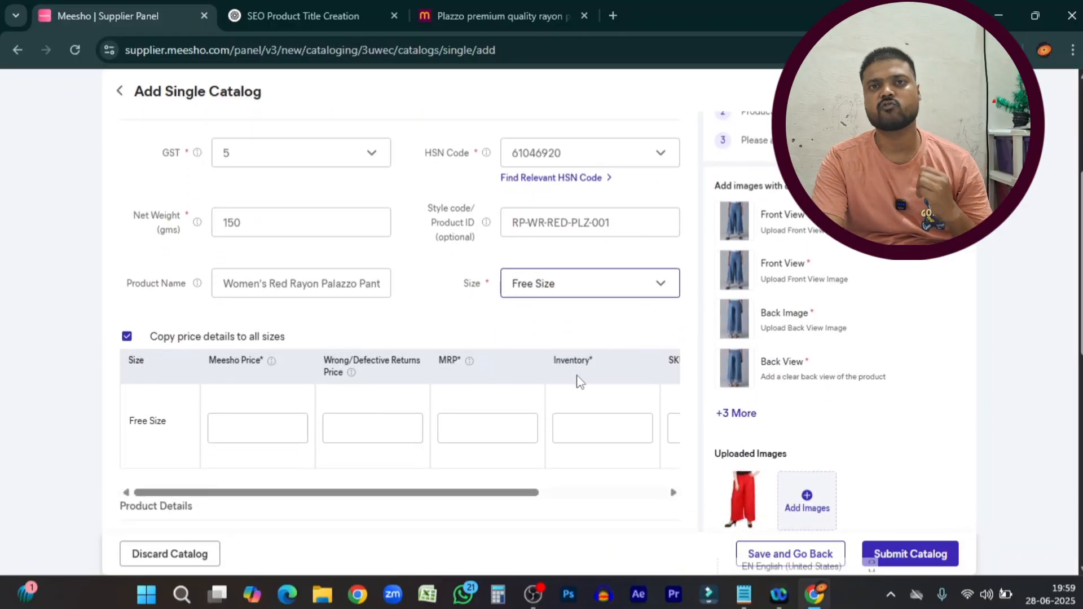
scroll(387, 346, "down", 2)
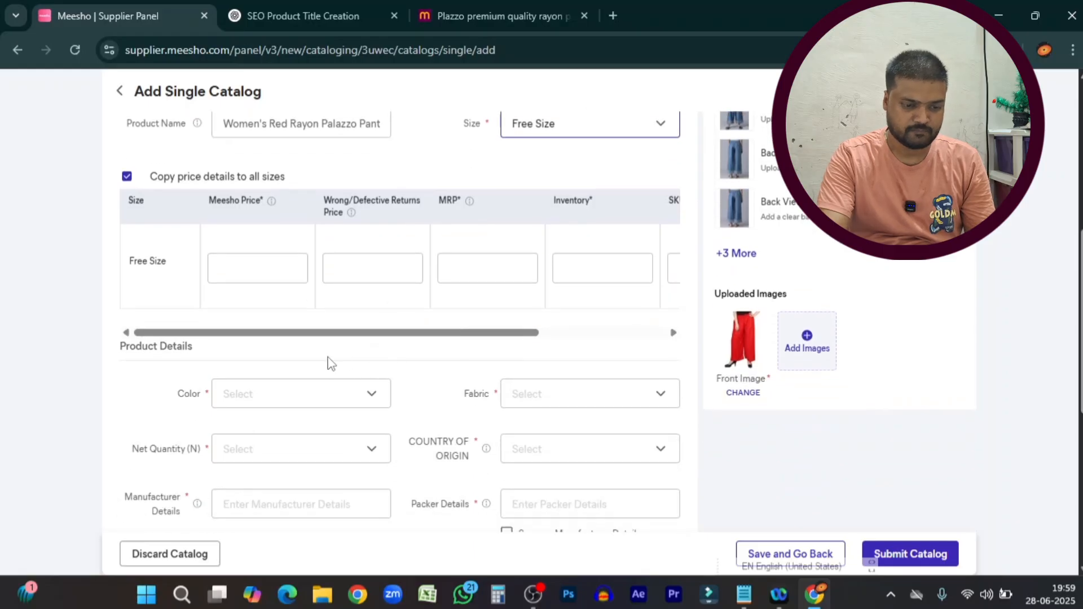
left_click(271, 257)
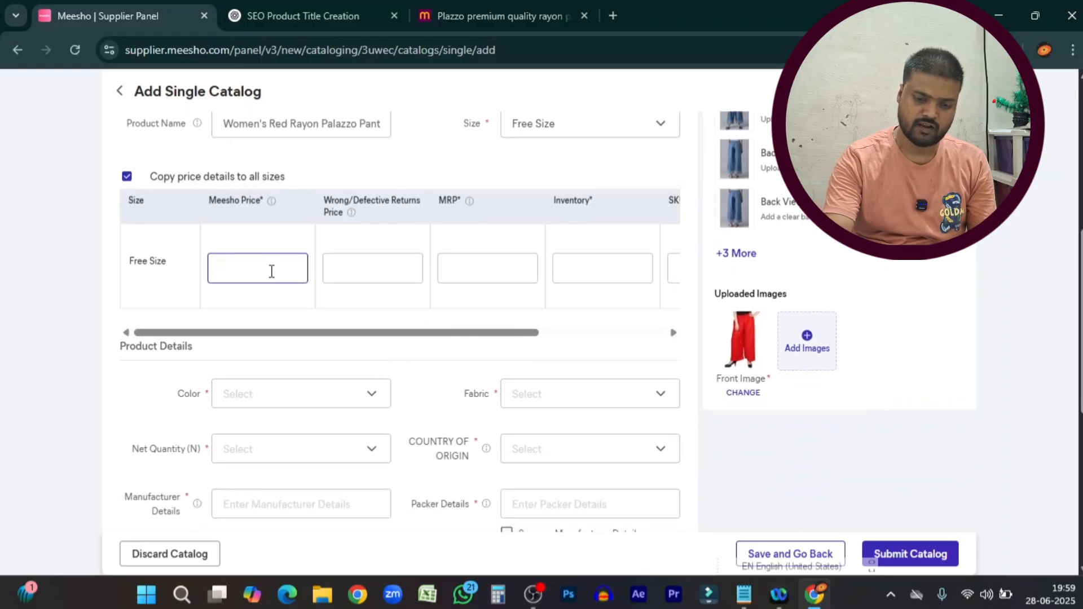
type("299")
left_click(374, 273)
type("276")
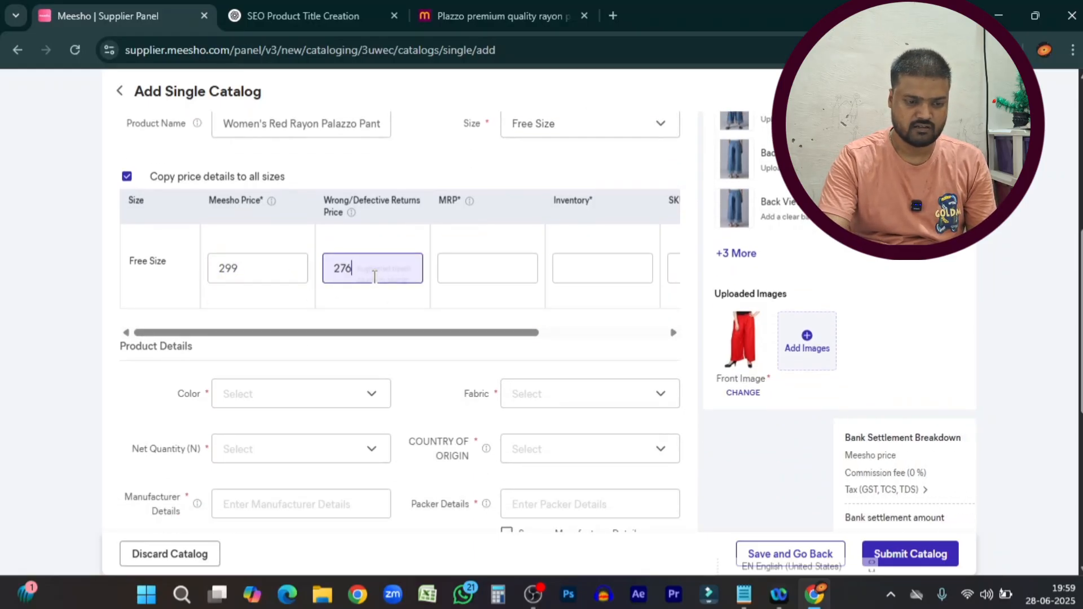
Step: Check the separately added shipping charge in the Customer Price Breakdown
scroll(397, 306, "down", 1)
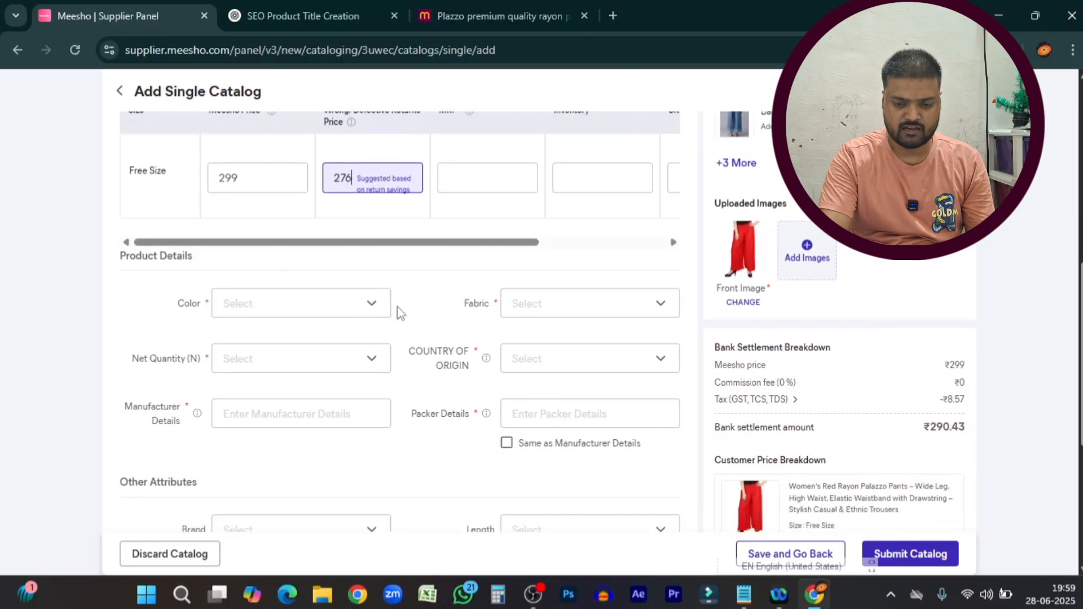
scroll(397, 309, "down", 2)
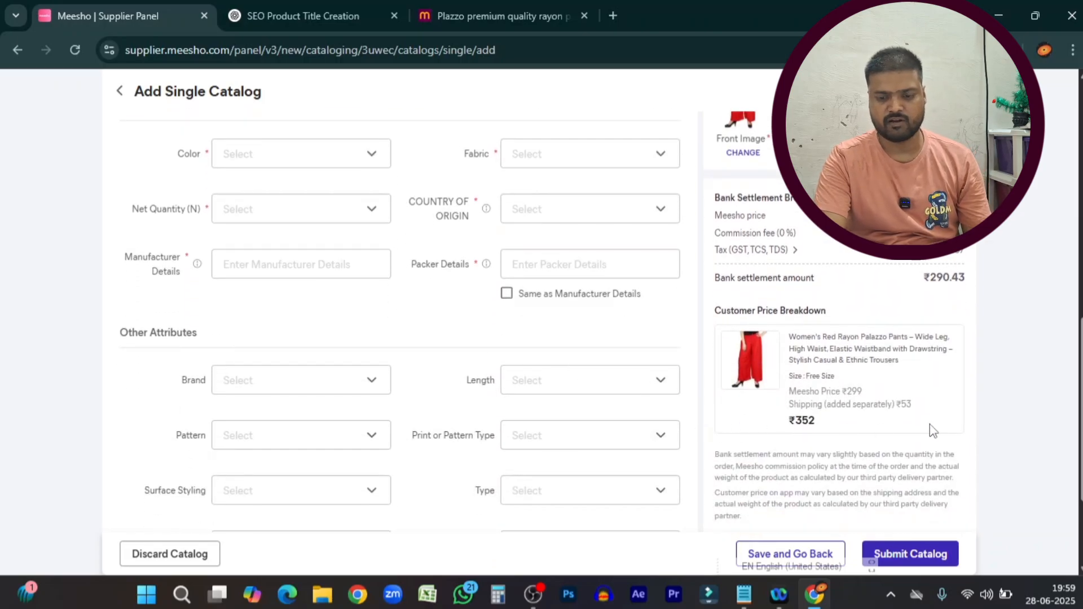
left_click_drag(910, 406, 902, 406)
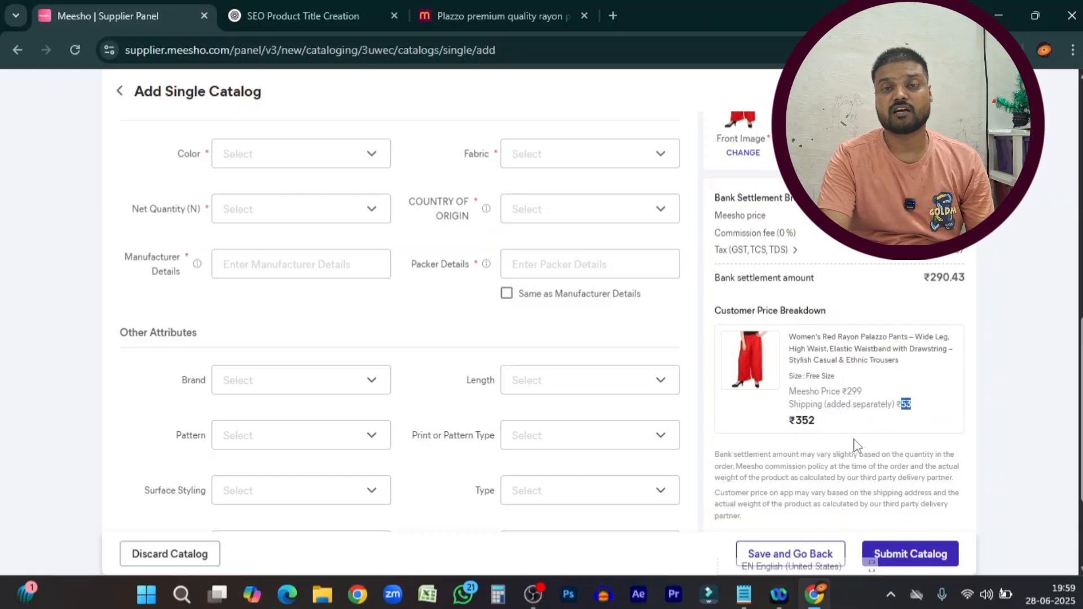
Step: Switch to Excel, open the recent Meesho Cal workbook and set the Product Price in B2 to 100
left_click(427, 594)
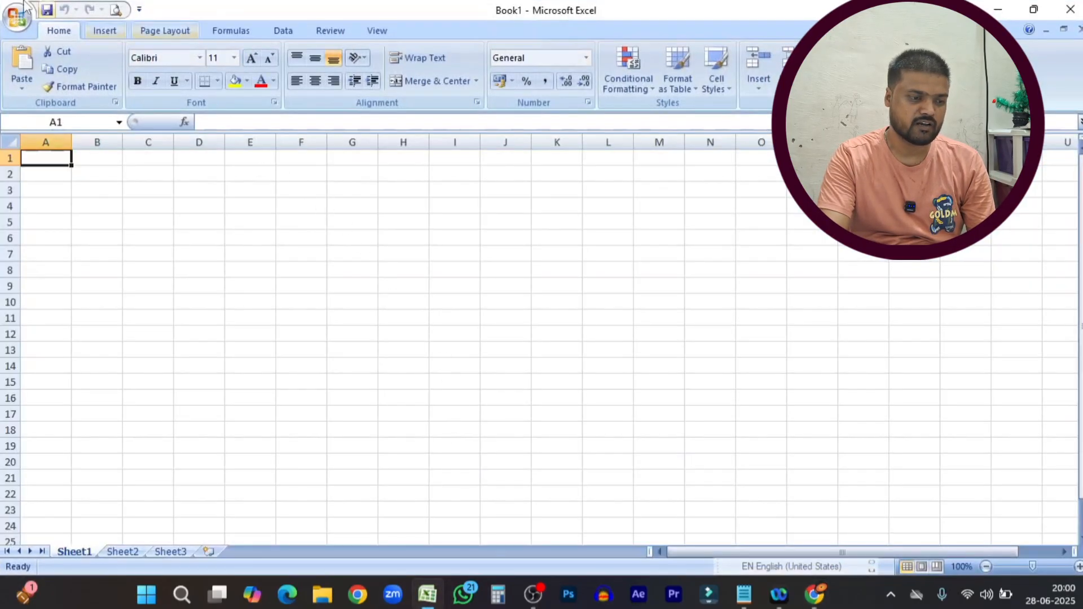
left_click(17, 17)
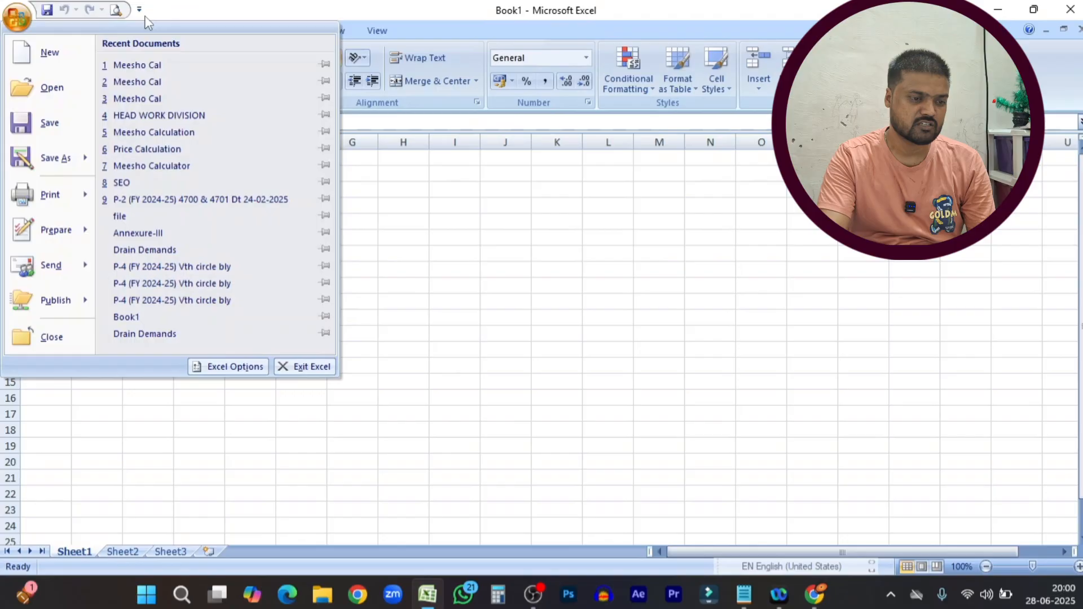
left_click(152, 65)
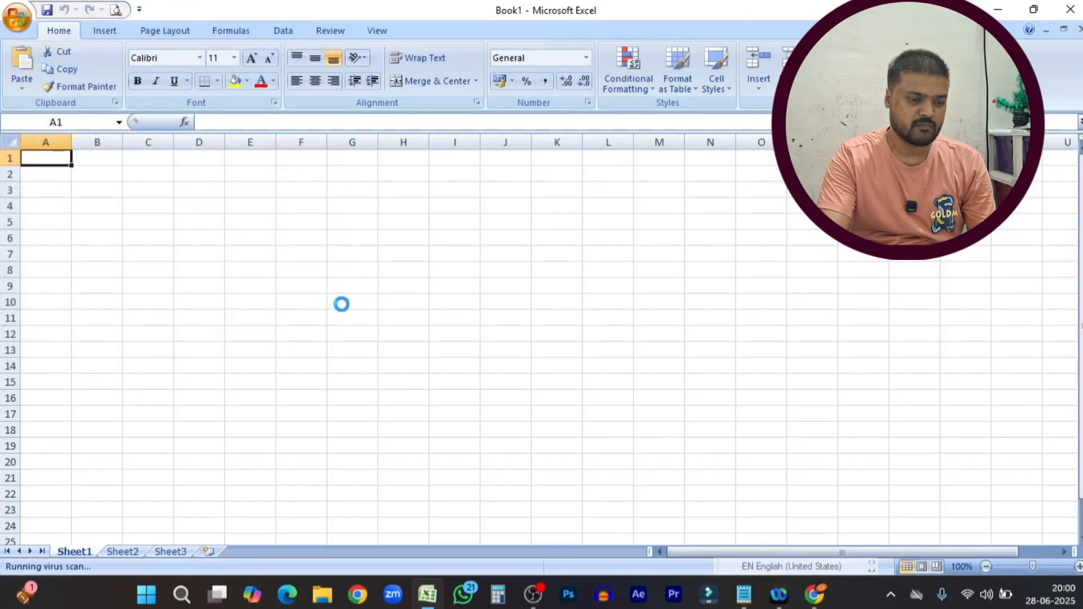
left_click(237, 177)
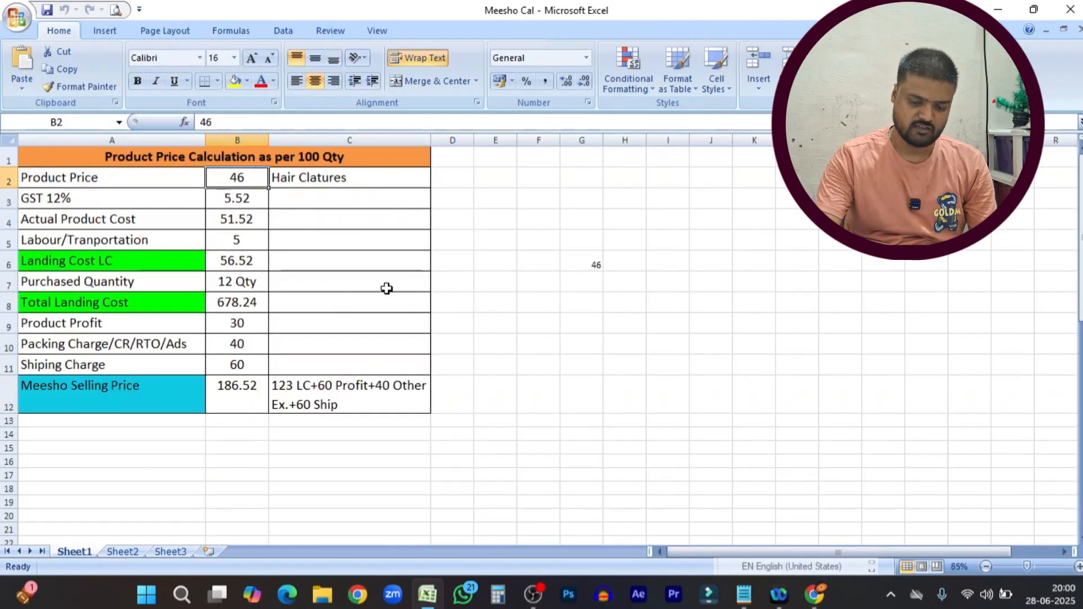
type("100")
key("Return")
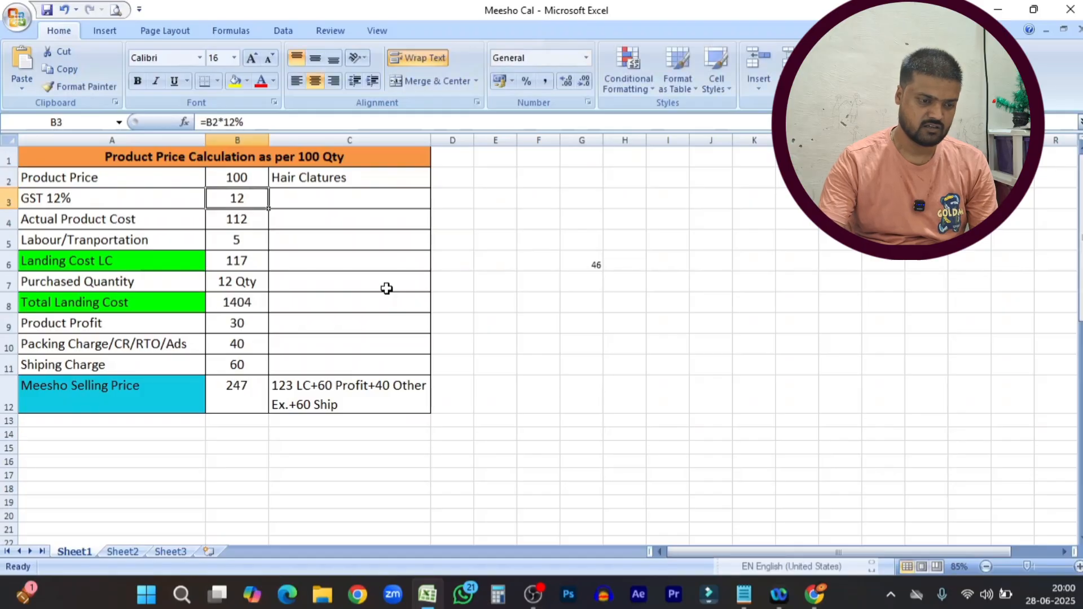
Step: Relabel the GST row as GST 5% and change its formula in B3 to =B2*5%
double_click(62, 199)
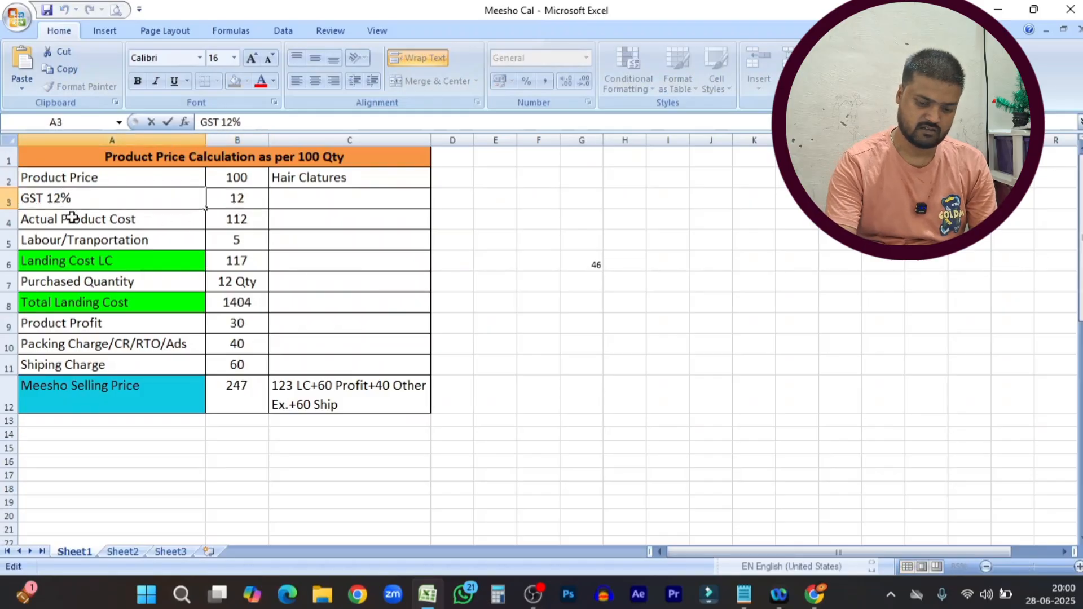
key("BackSpace")
key("BackSpace")
type("5")
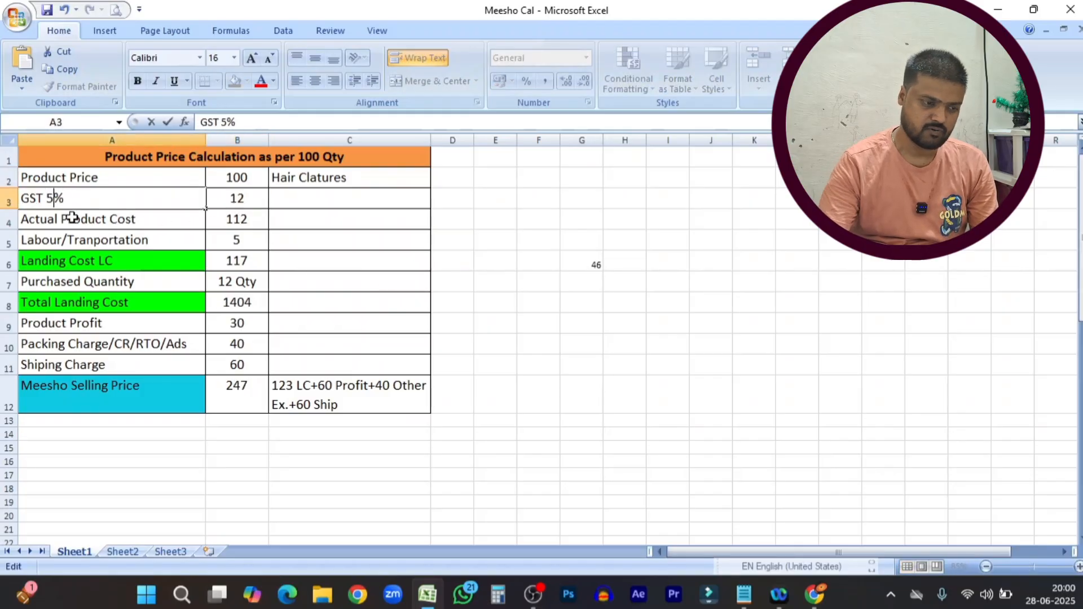
double_click(265, 202)
key("BackSpace")
key("BackSpace")
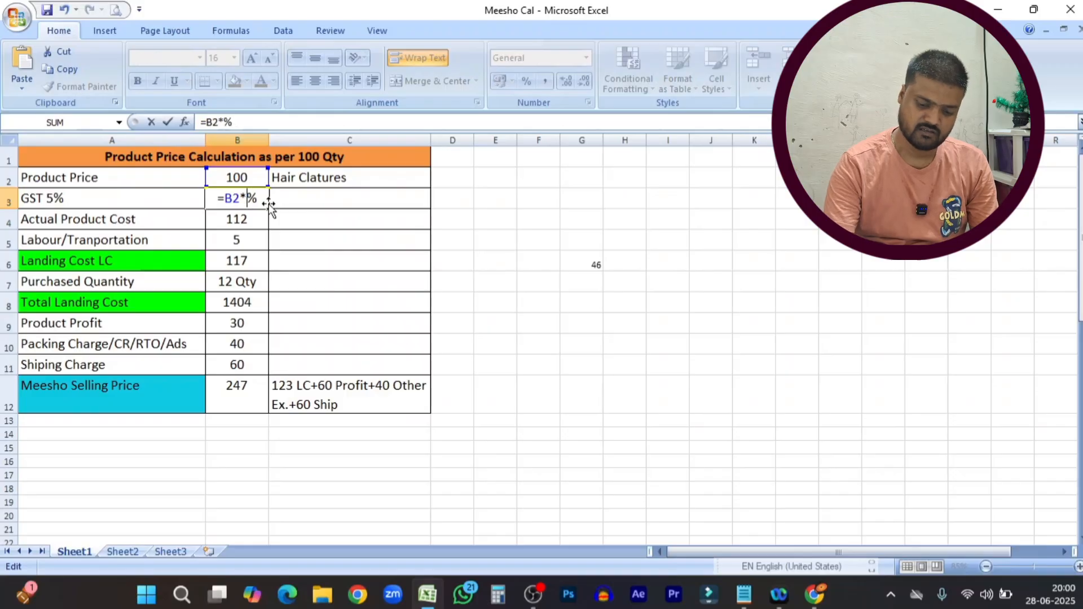
type("5")
key("Return")
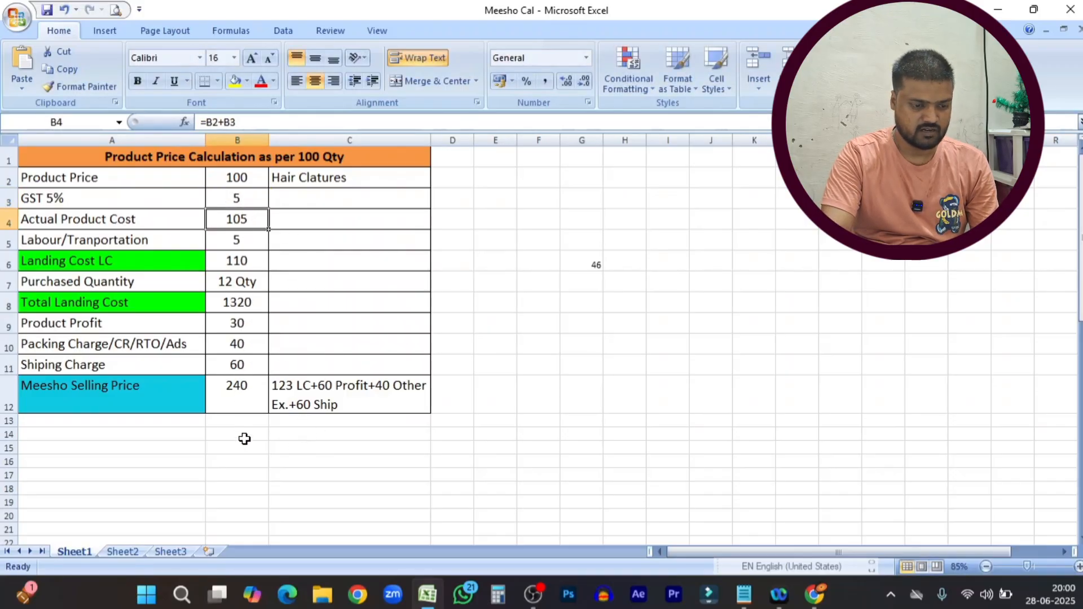
Step: Take the Meesho Selling Price from the sheet, return to the Meesho catalog in Chrome and set the Meesho Price to 240
left_click(251, 395)
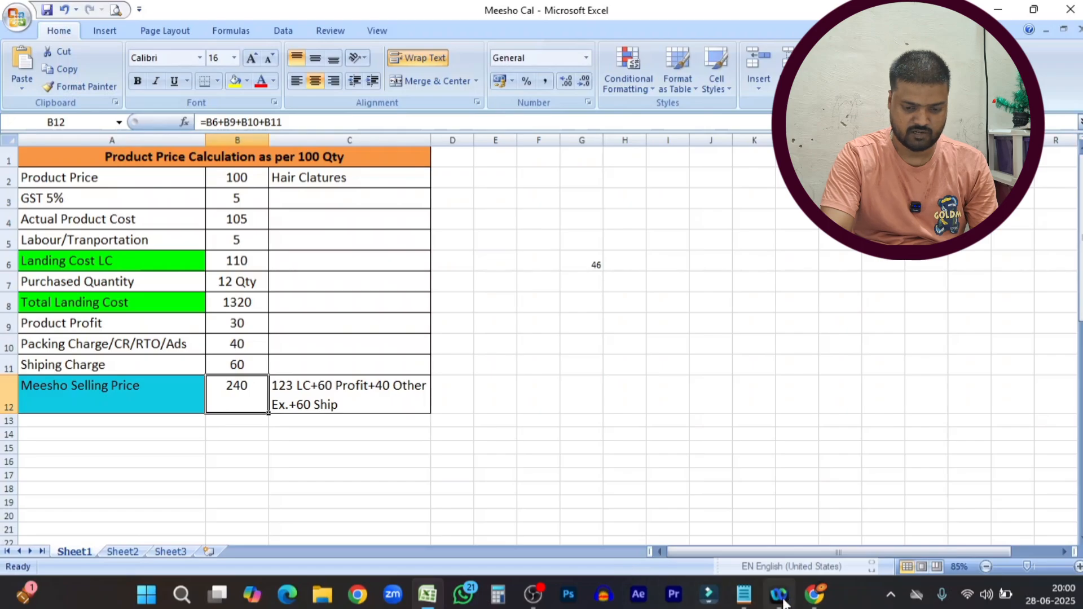
left_click(814, 595)
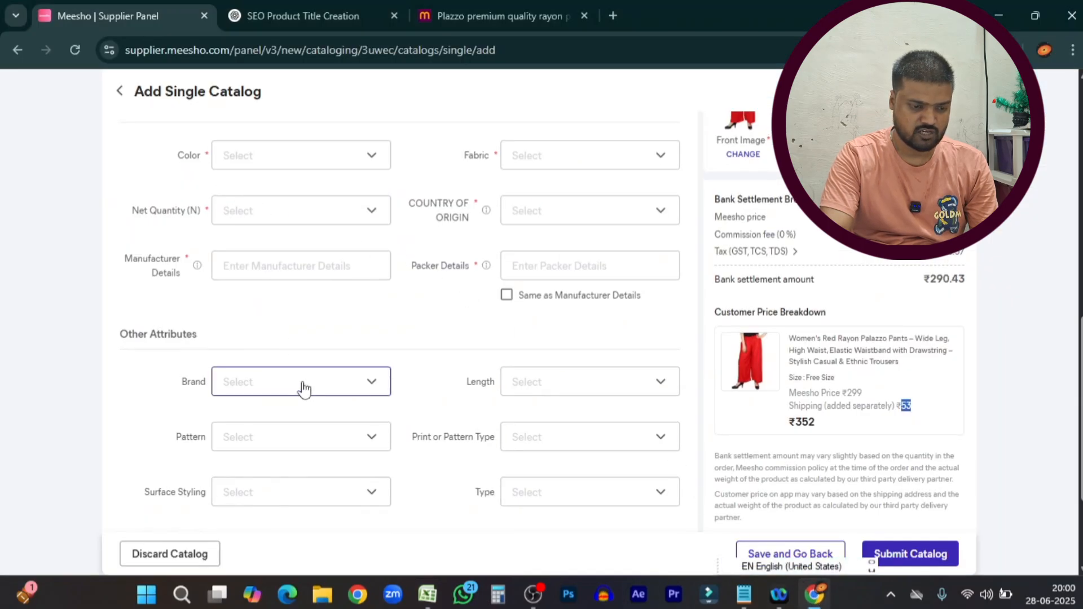
scroll(283, 338, "up", 4)
left_click(219, 269)
double_click(220, 269)
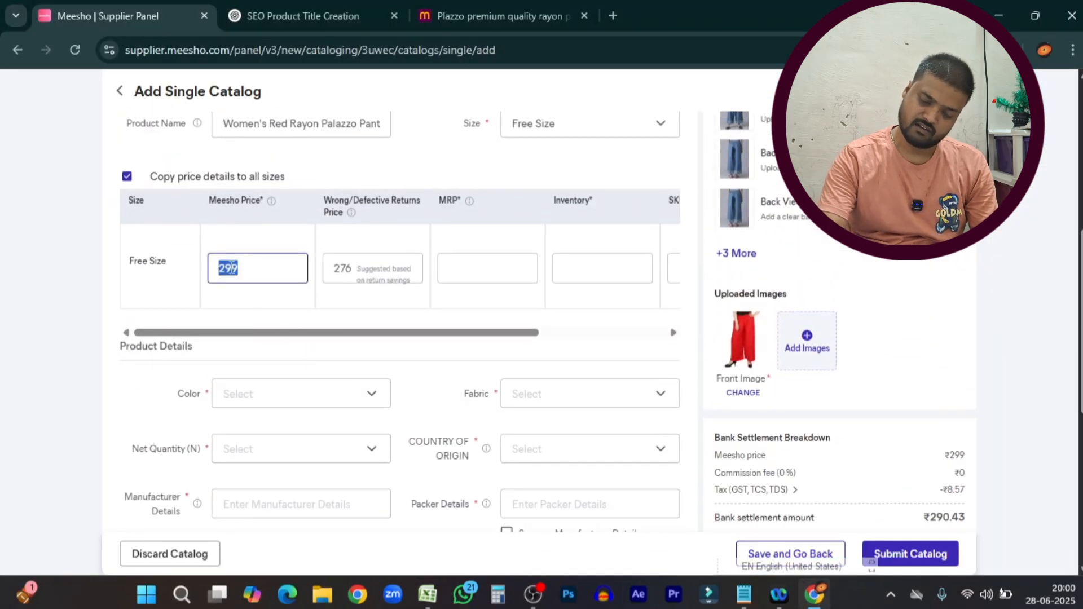
type("240")
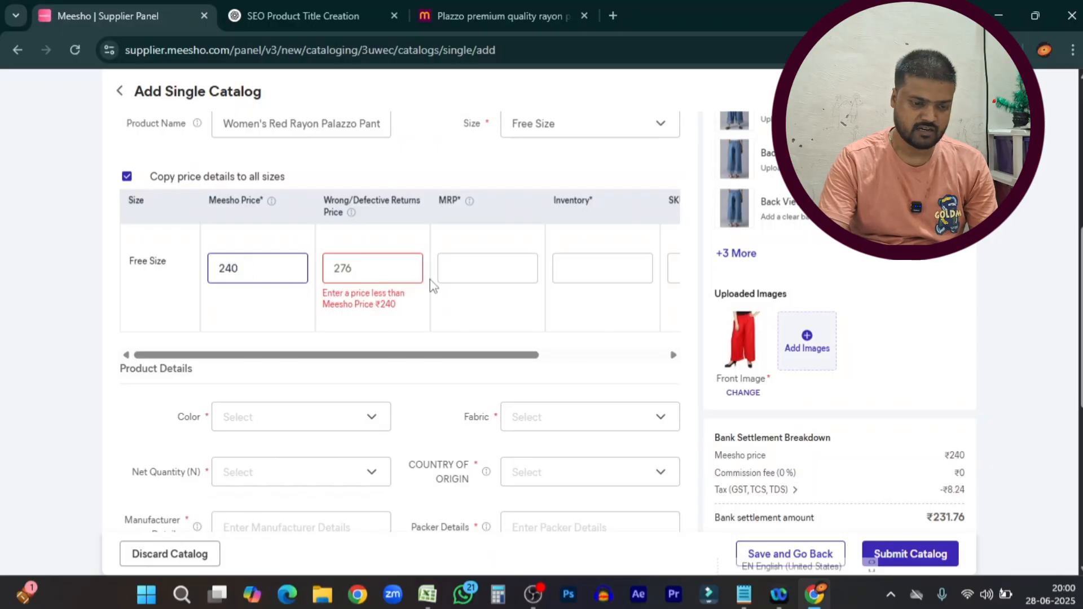
Step: Examine the customer's total and the Meesho Price in the Customer Price Breakdown
scroll(446, 305, "down", 5)
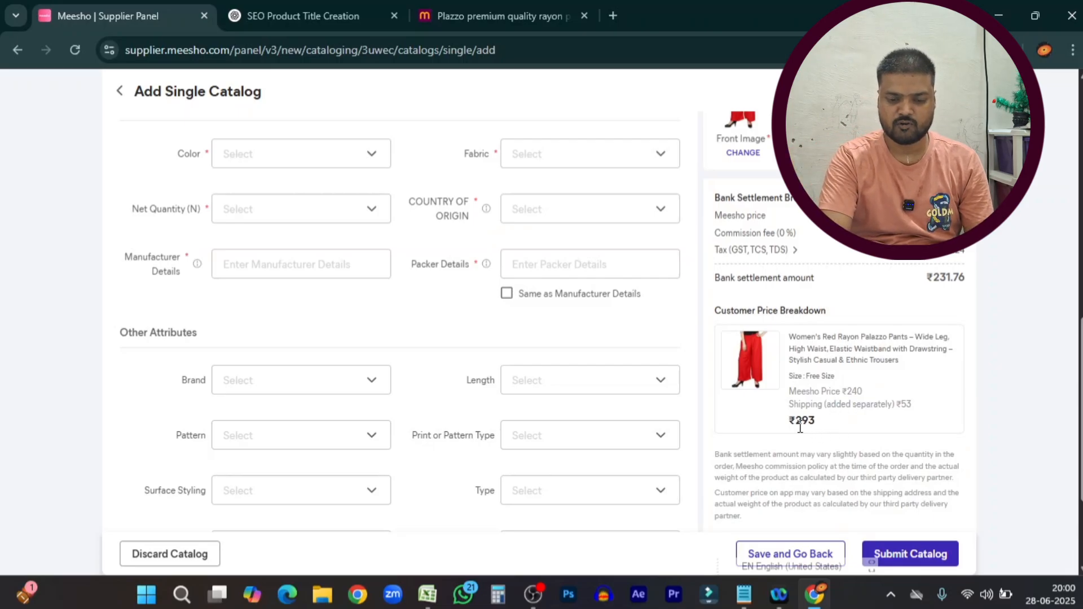
left_click_drag(800, 427, 828, 432)
left_click(872, 420)
left_click_drag(847, 392, 873, 398)
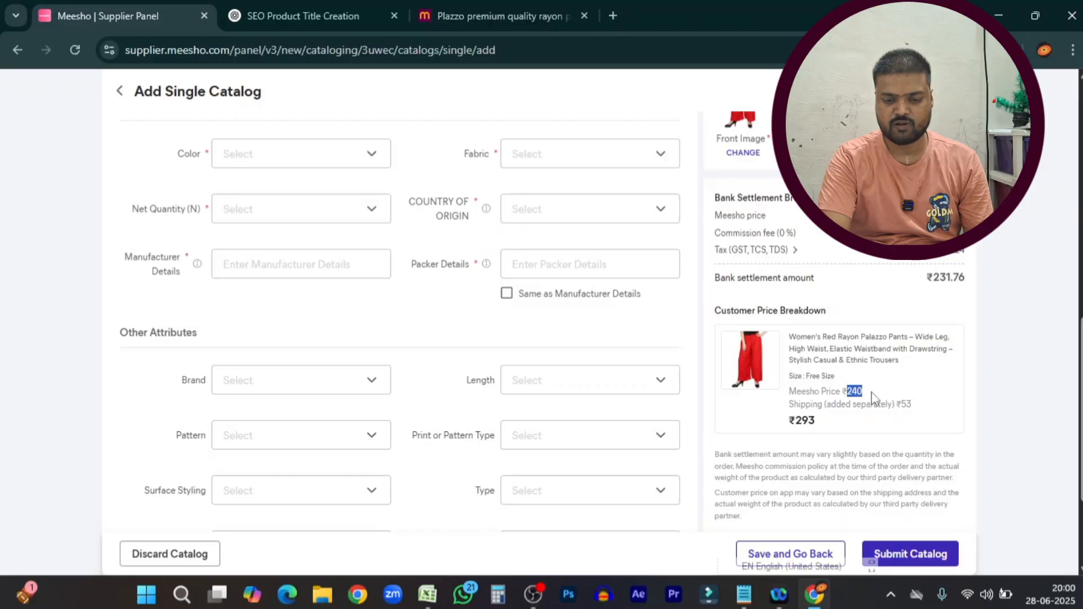
left_click(879, 426)
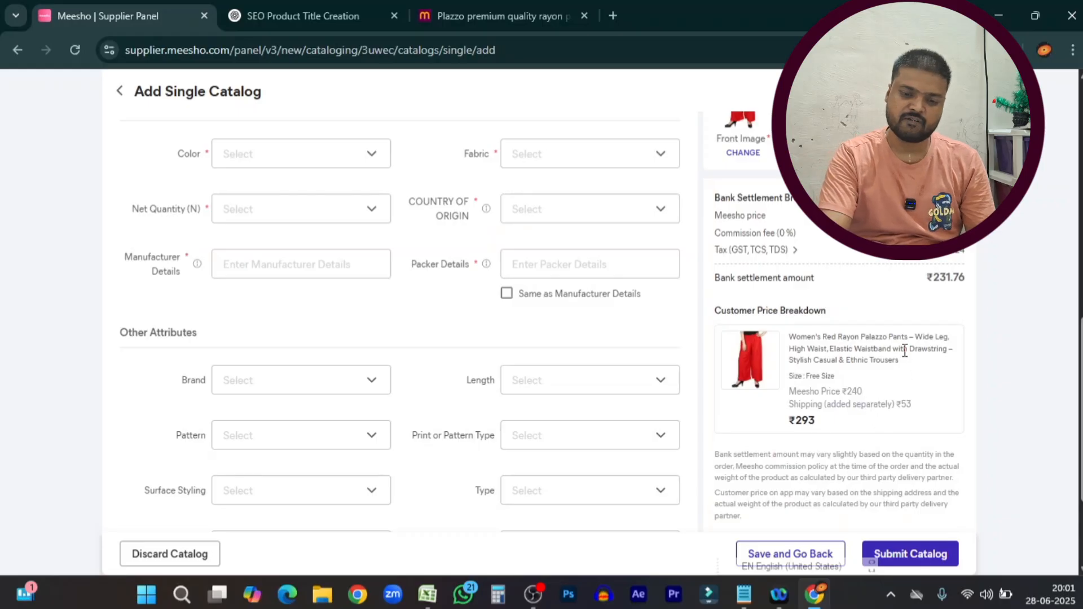
Step: Set the Free Size MRP to 499 and its Inventory to 50
scroll(906, 362, "up", 3)
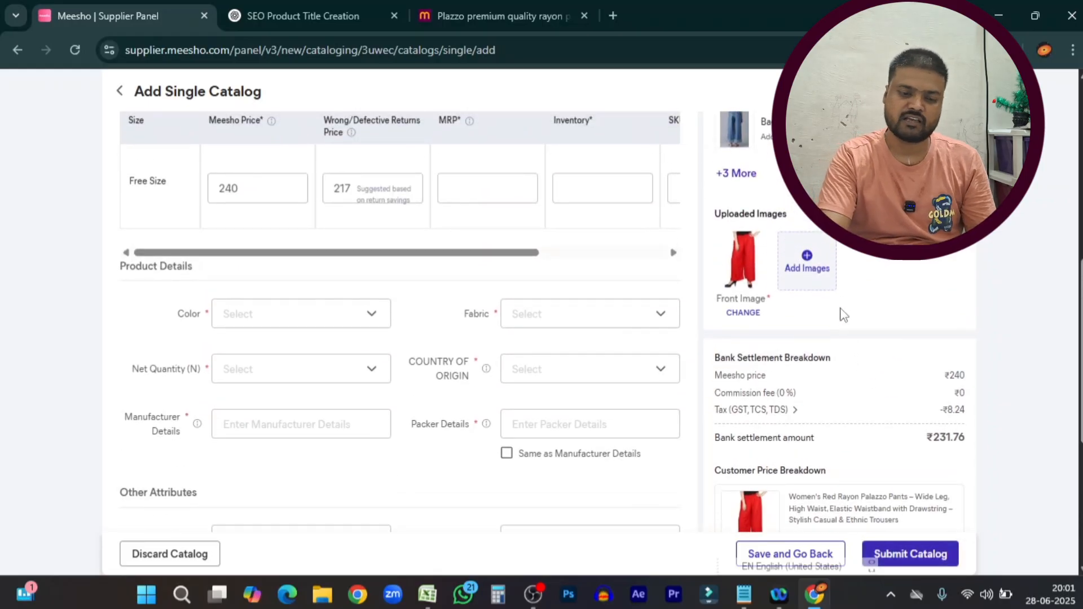
left_click(490, 188)
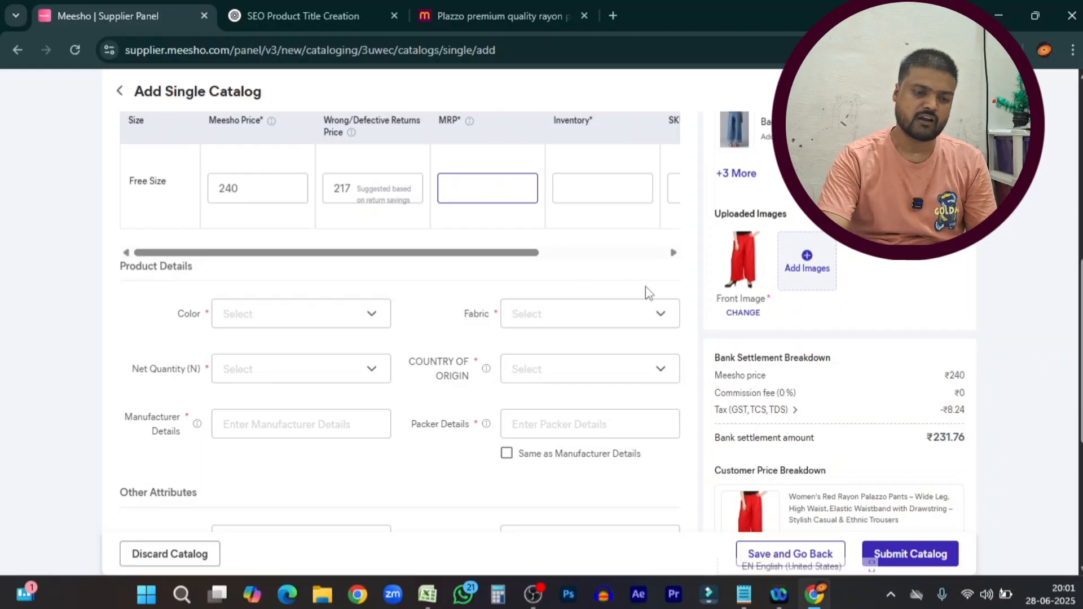
scroll(647, 293, "up", 1)
type("599")
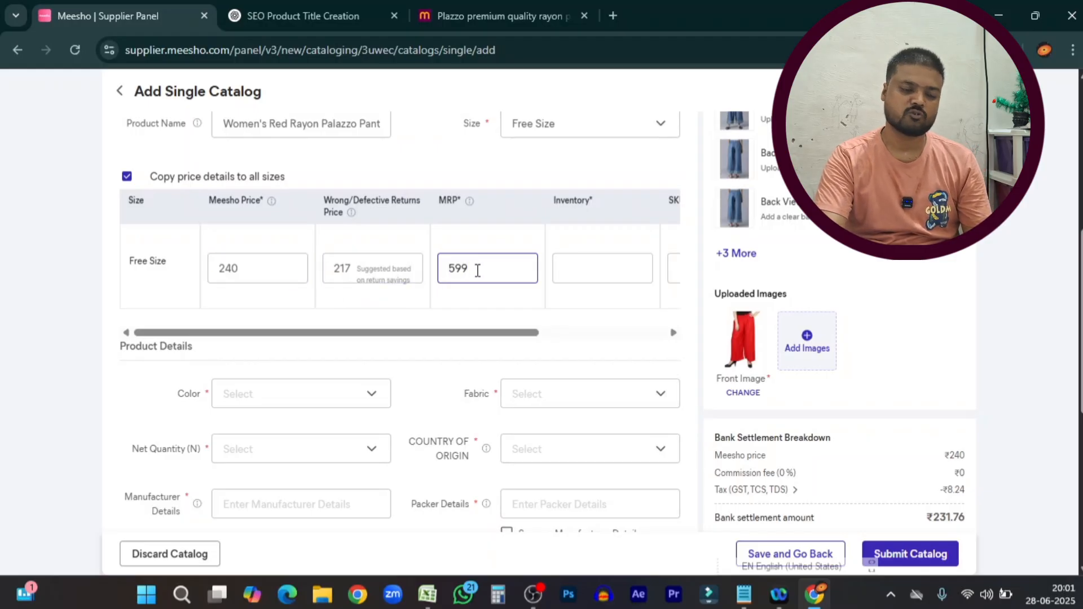
left_click_drag(472, 270, 443, 275)
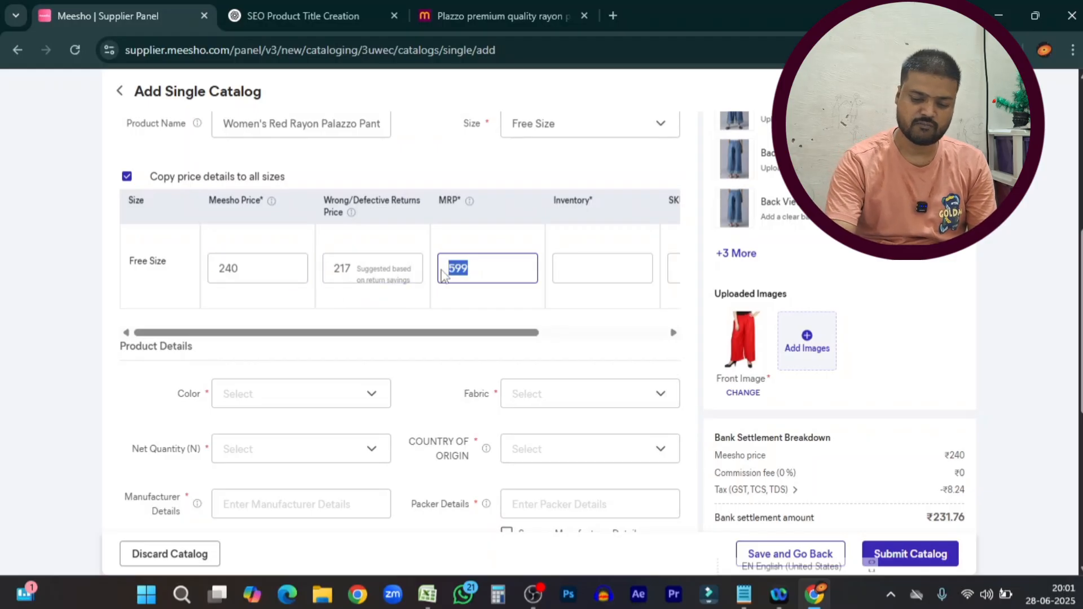
type("499")
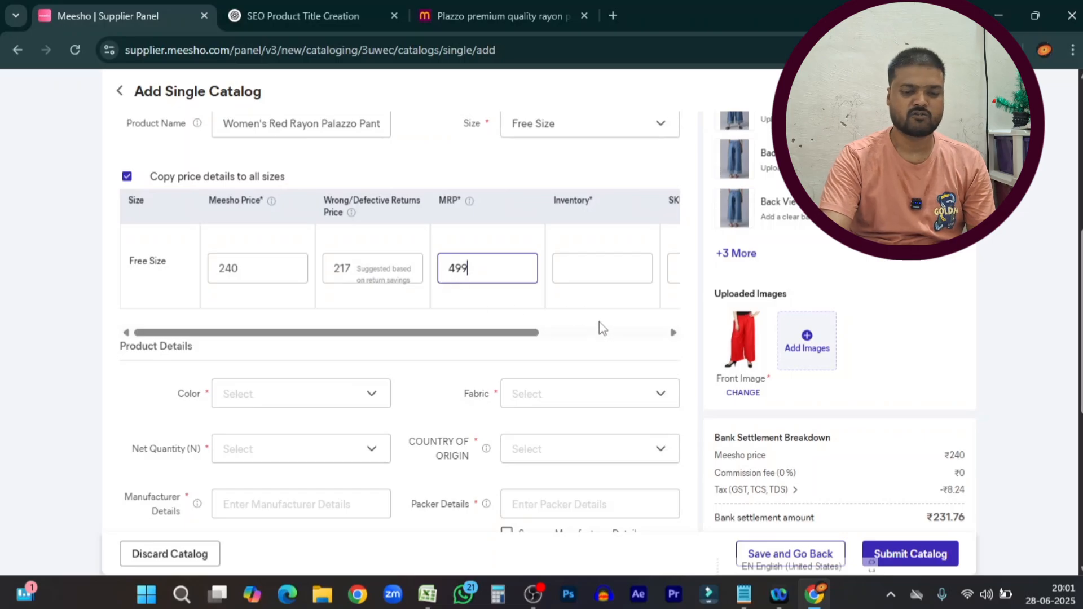
left_click(586, 268)
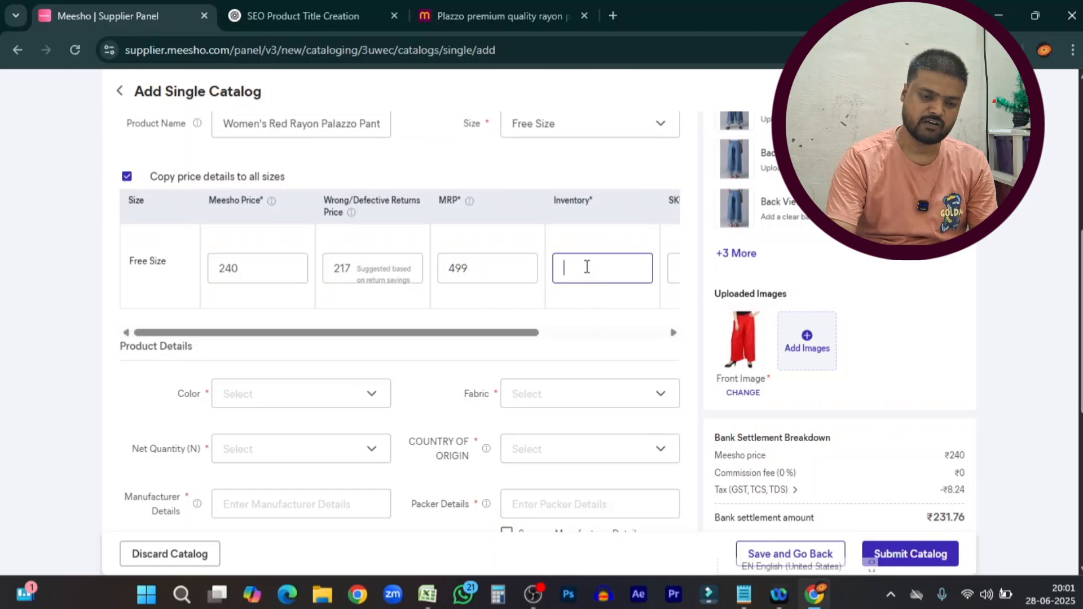
Step: Copy the style code RP-WR-RED-PLZ-001 into the SKU ID of the Free Size row
scroll(575, 276, "up", 3)
triple_click(548, 222)
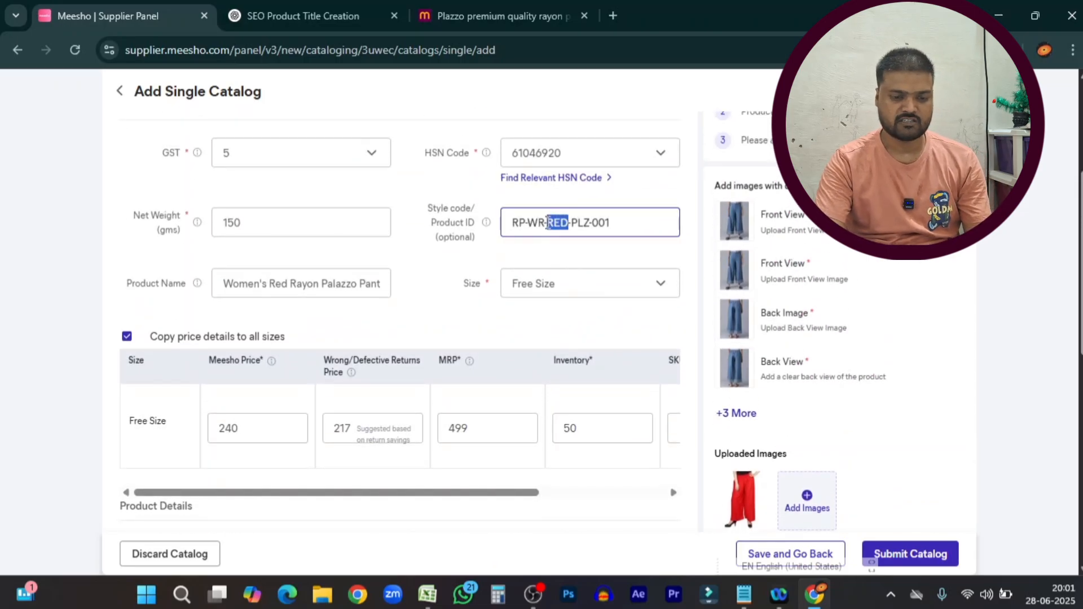
key("ctrl+c")
left_click(675, 428)
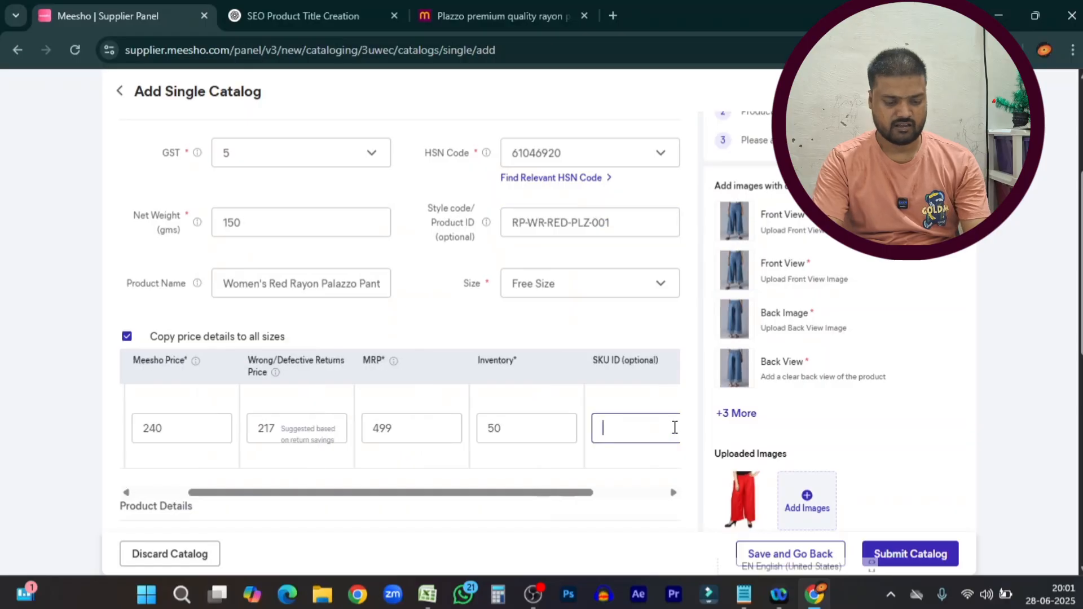
key("ctrl+v")
scroll(491, 467, "down", 4)
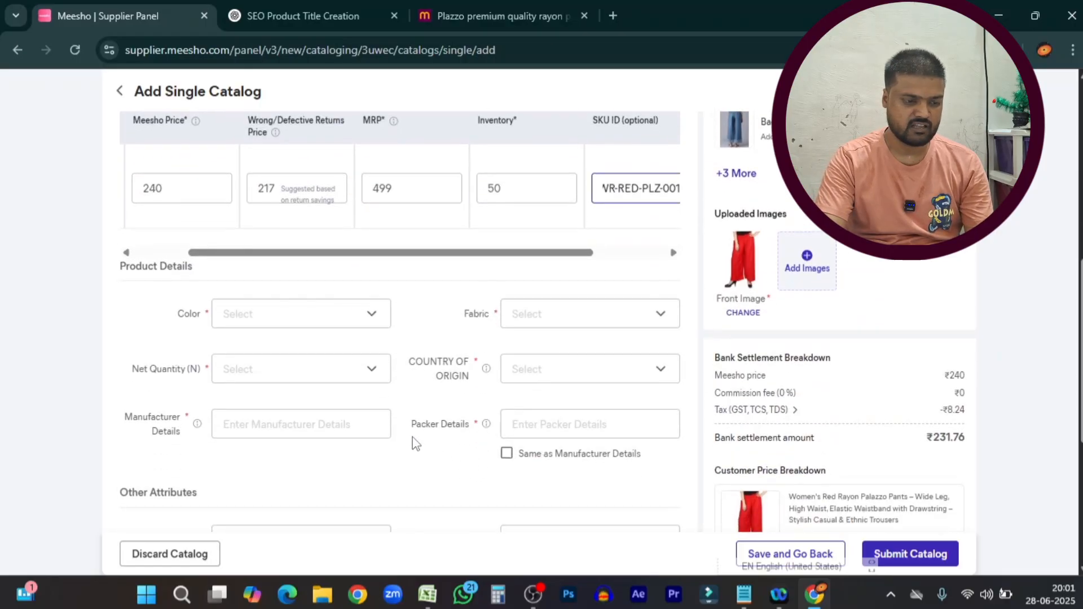
Step: Set the Color in Product Details to Red
left_click(285, 317)
left_click(275, 348)
type("red")
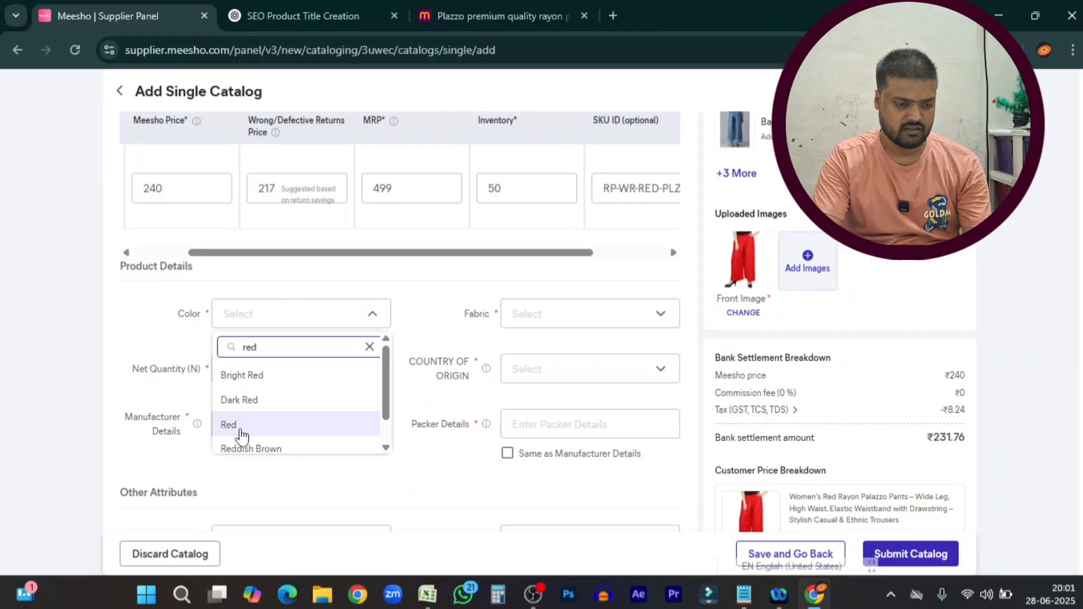
left_click(241, 432)
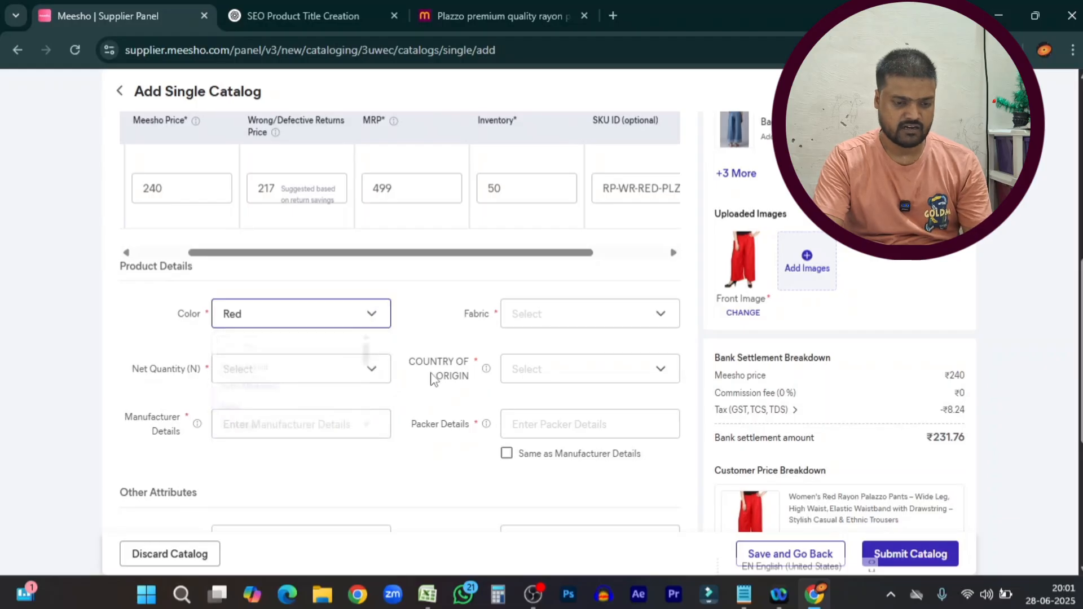
Step: Set the Fabric in Product Details to Cotton
left_click(565, 317)
left_click(555, 347)
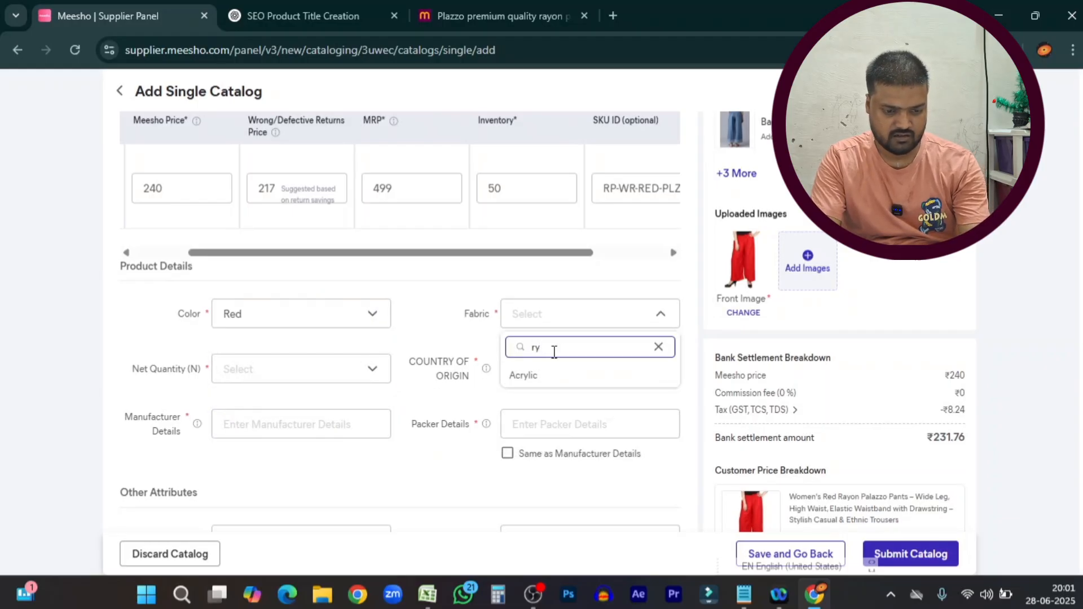
key("BackSpace")
key("BackSpace")
type("co")
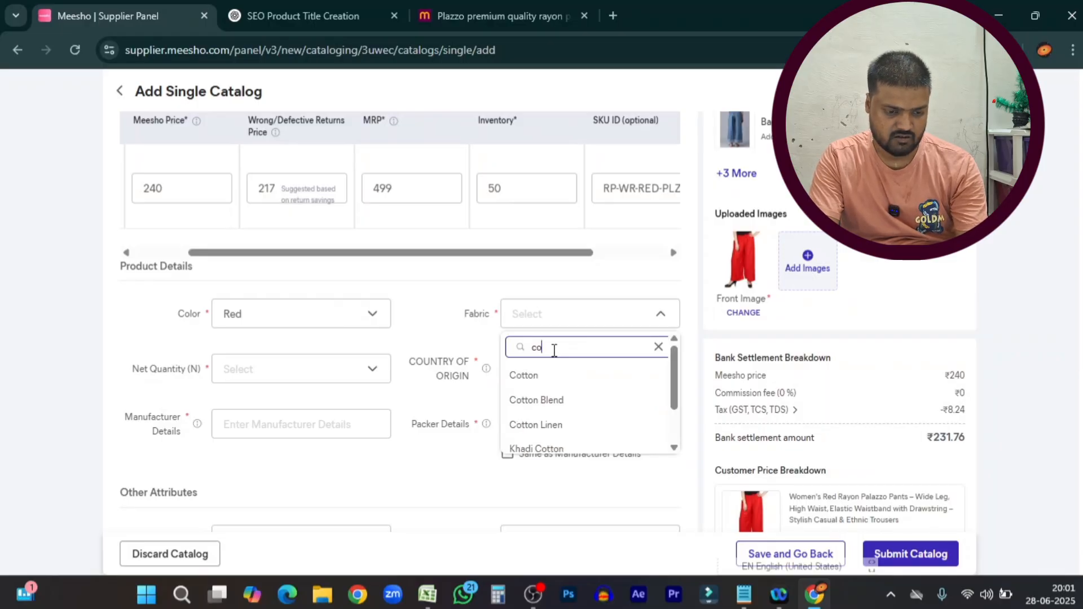
left_click(529, 377)
Step: Set the Net Quantity (N) to 1 and the Country of Origin to India
scroll(455, 406, "down", 2)
left_click(364, 294)
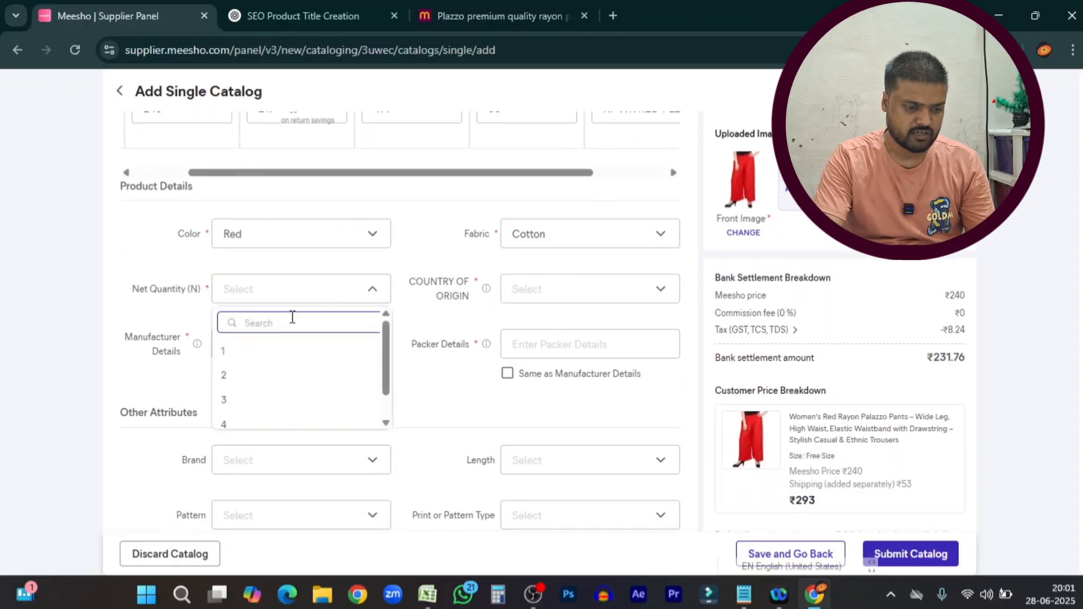
left_click(243, 353)
left_click(594, 300)
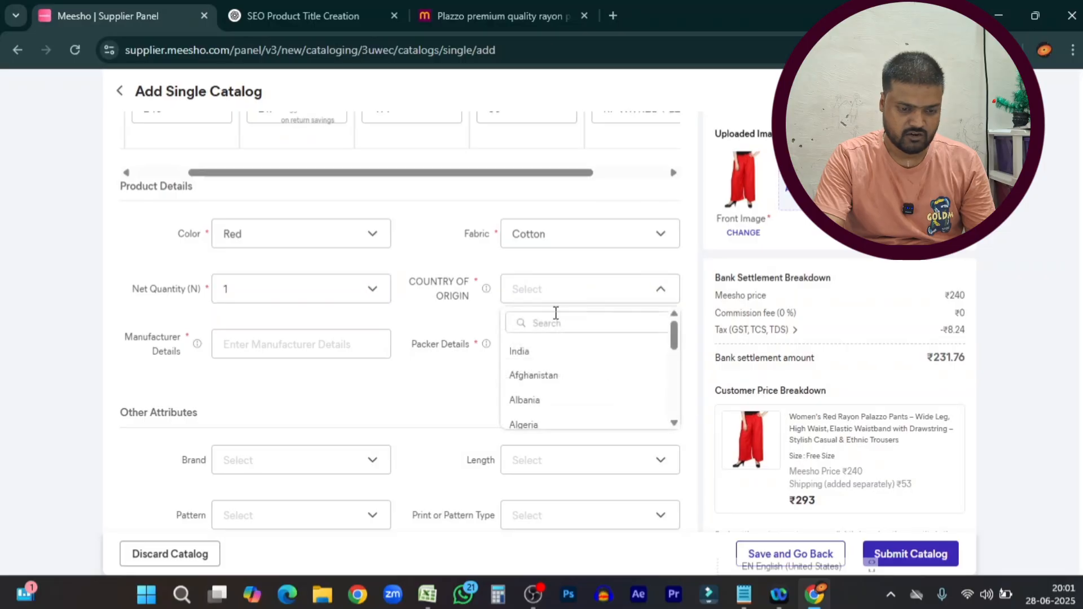
left_click(506, 355)
Step: Fill in the Manufacturer Details with Rajkumar Traders and the Packer Details with SHANVI ENTERPRISES
left_click(328, 346)
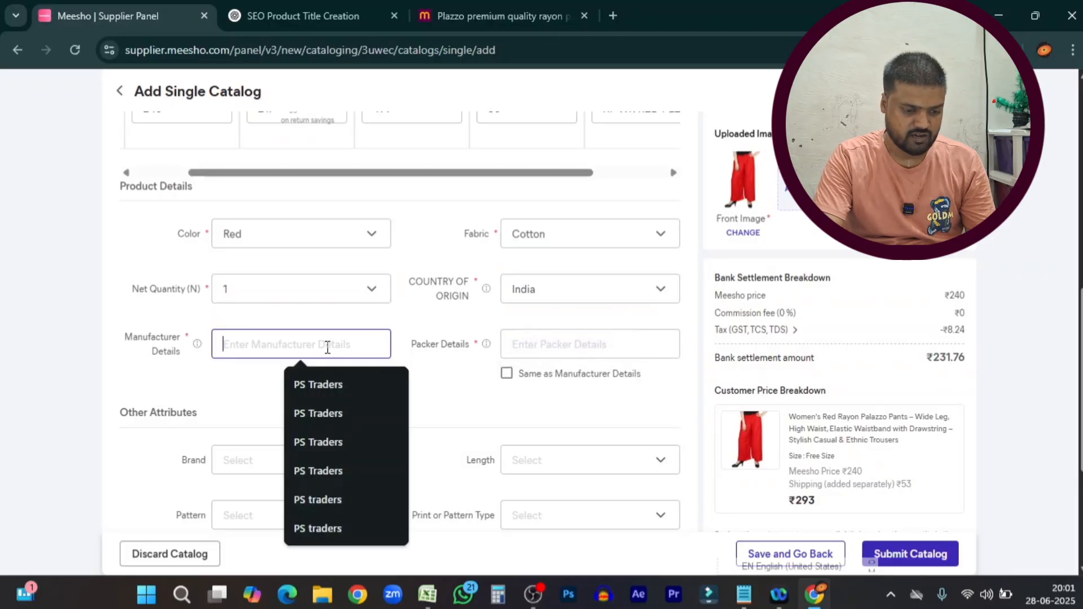
type("Rajkumar Traders")
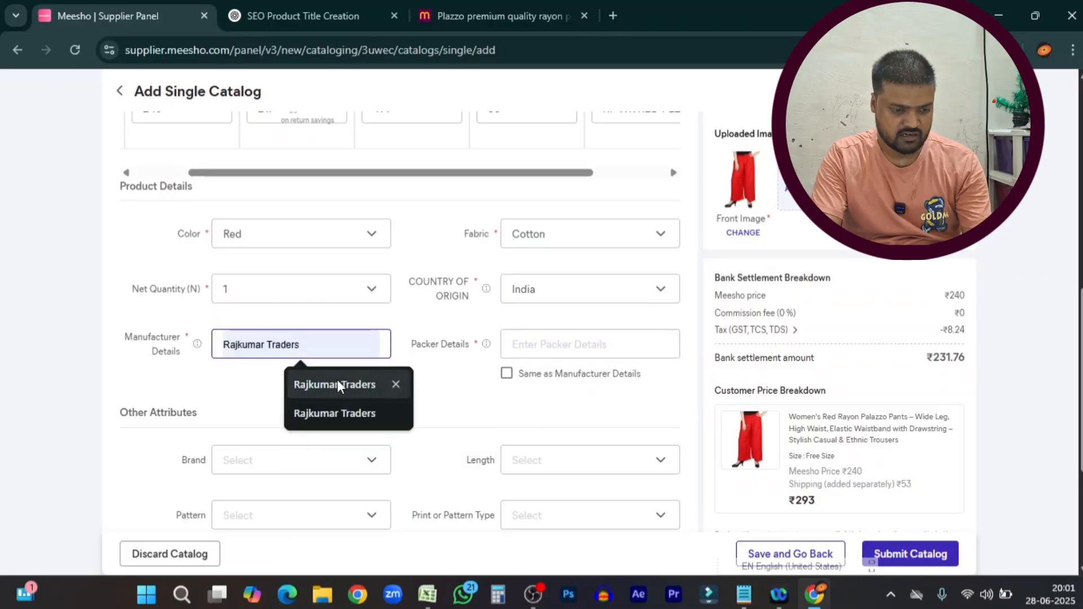
left_click(338, 381)
left_click(583, 339)
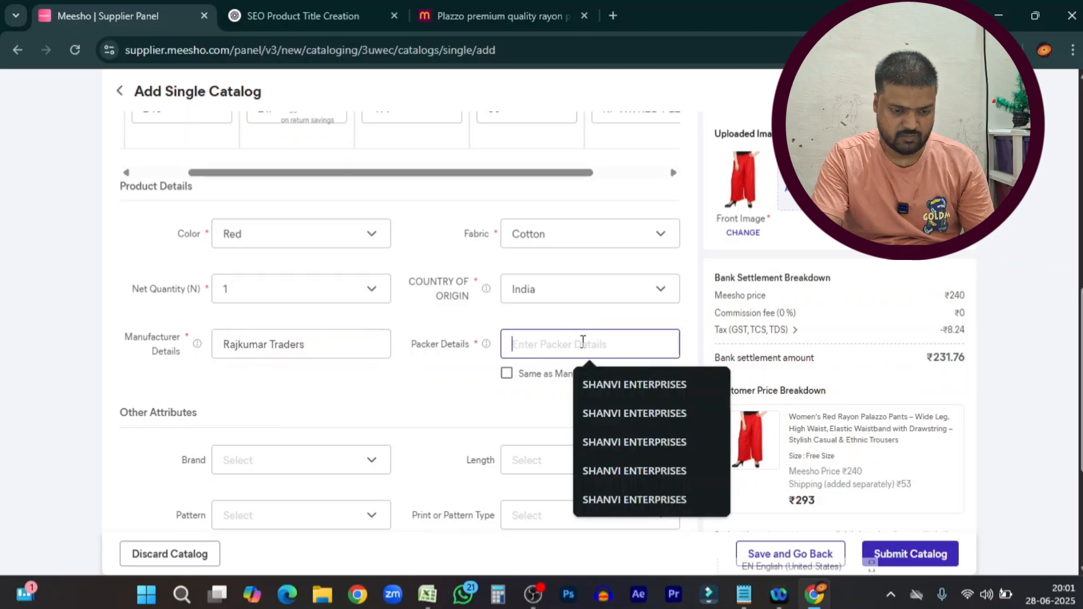
left_click(588, 384)
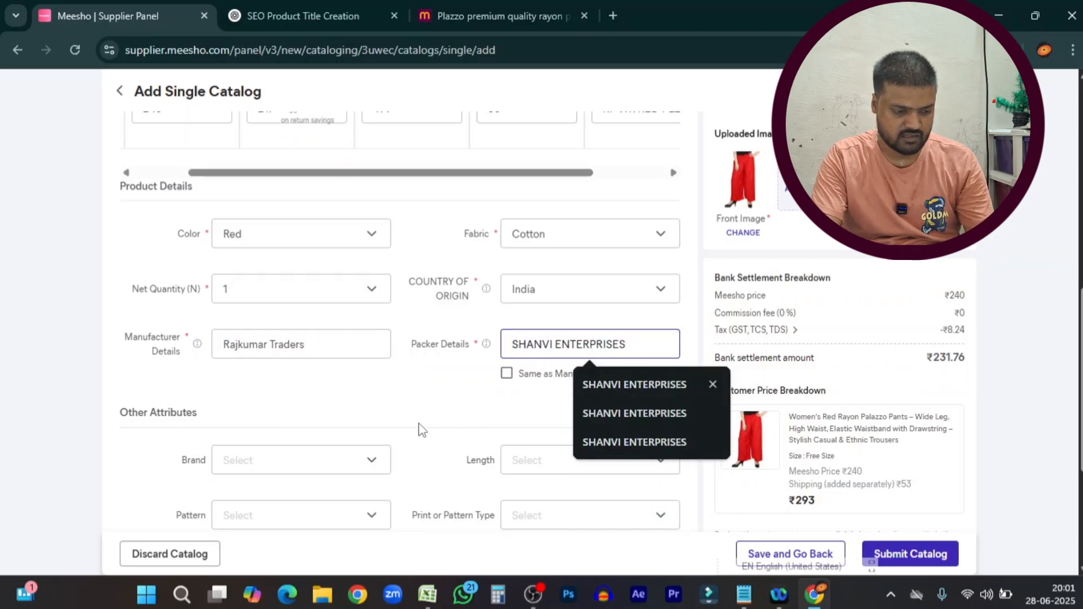
Step: Set the Length under Other Attributes to Full length
scroll(406, 420, "down", 4)
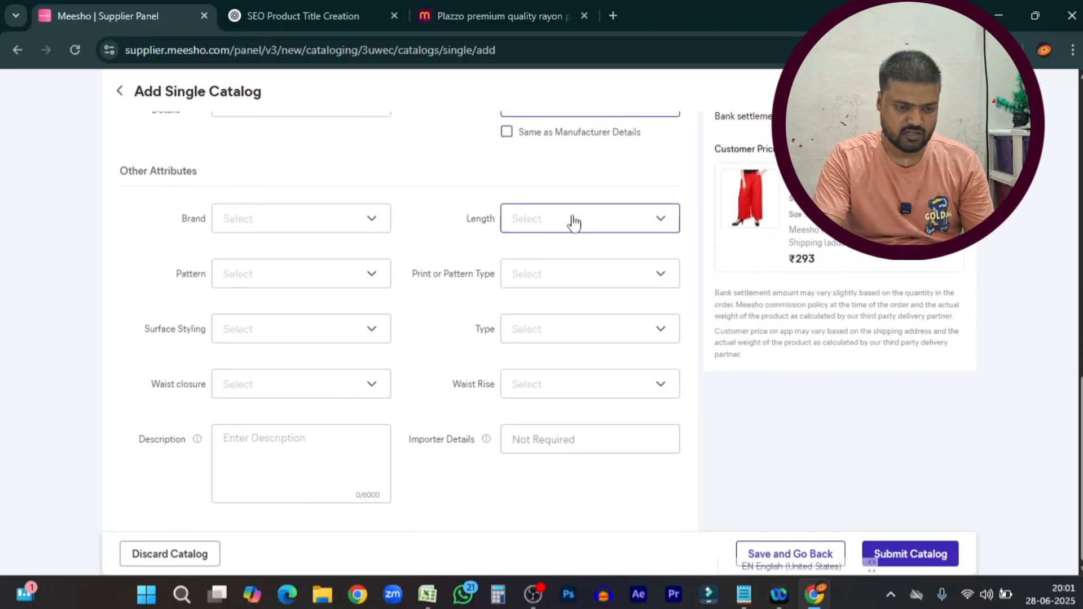
left_click(573, 220)
left_click(533, 306)
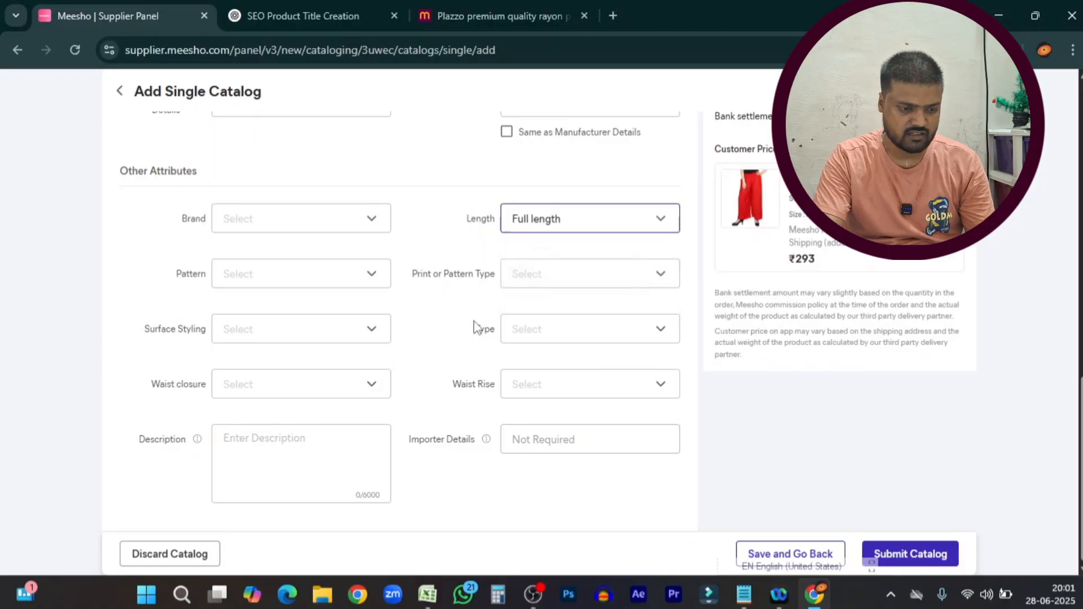
Step: Check the pattern in the Meesho plazzo reference listing and set the catalog's Pattern to Solid
left_click(350, 275)
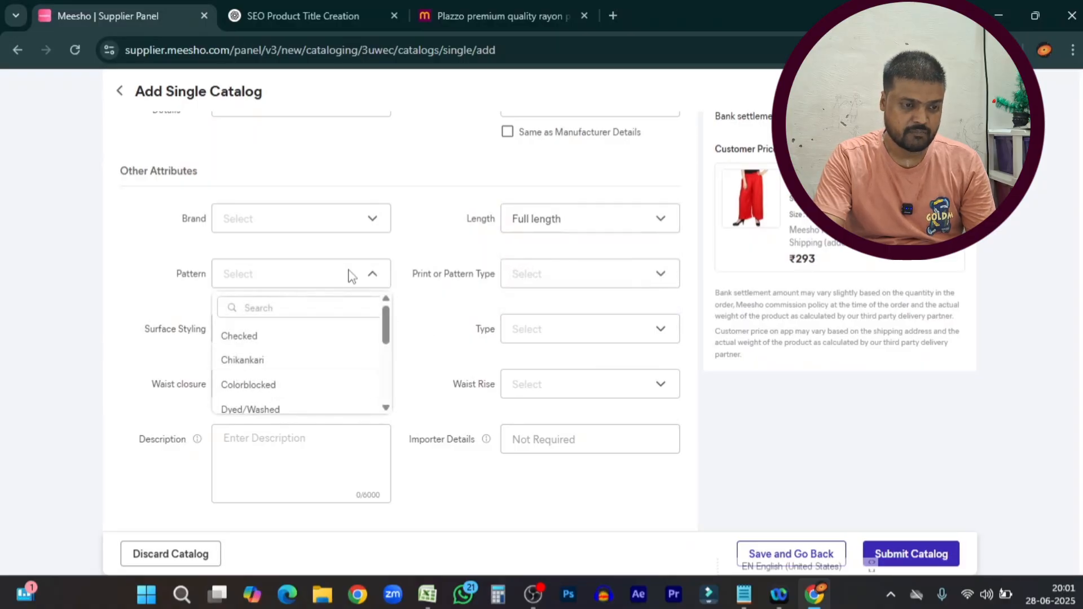
left_click(497, 16)
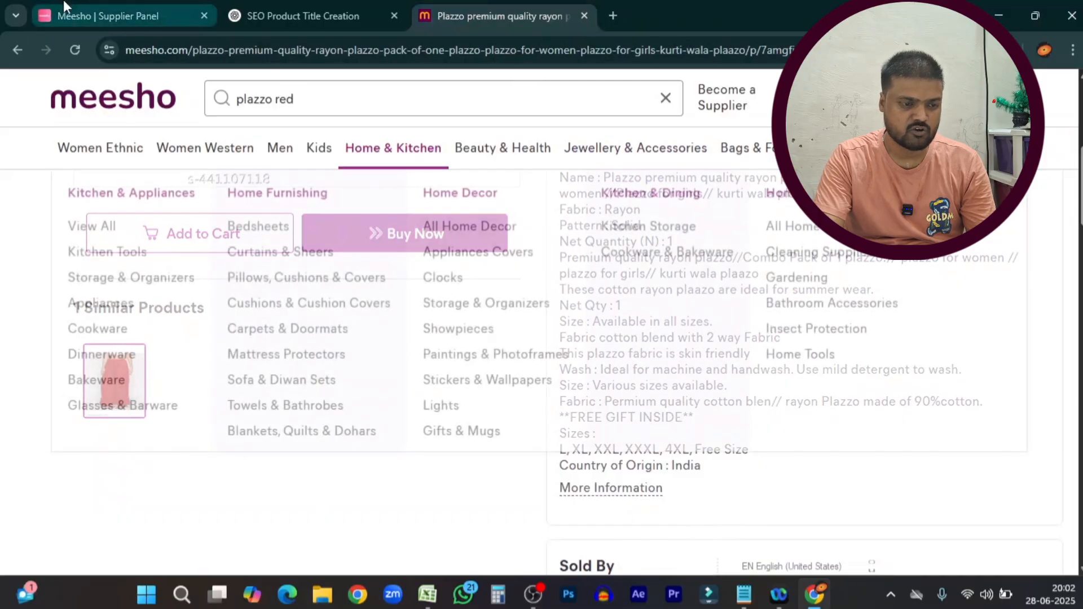
left_click(107, 16)
type("soi")
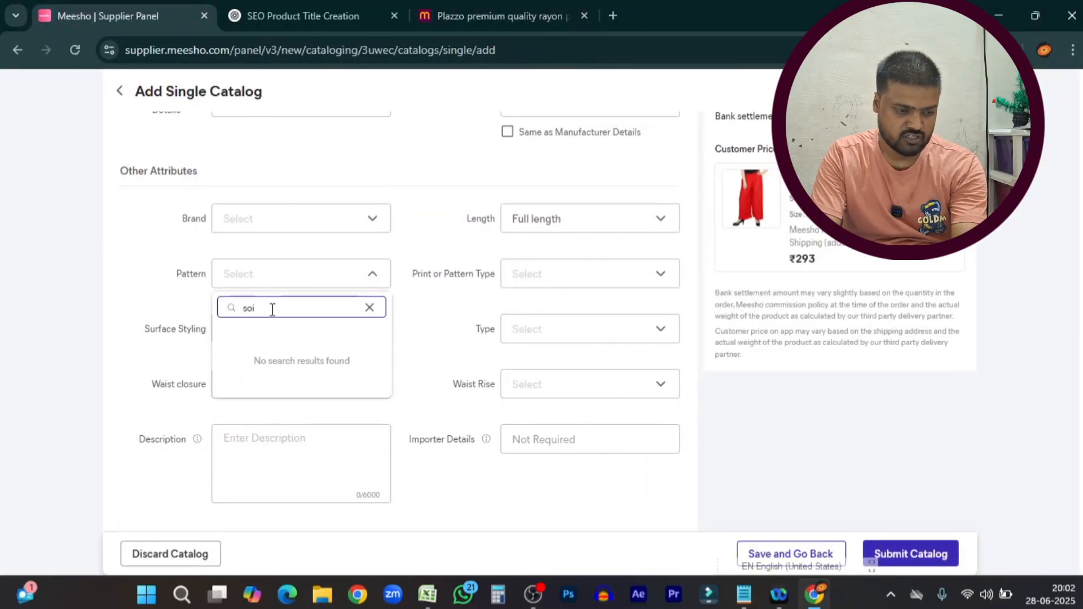
key("BackSpace")
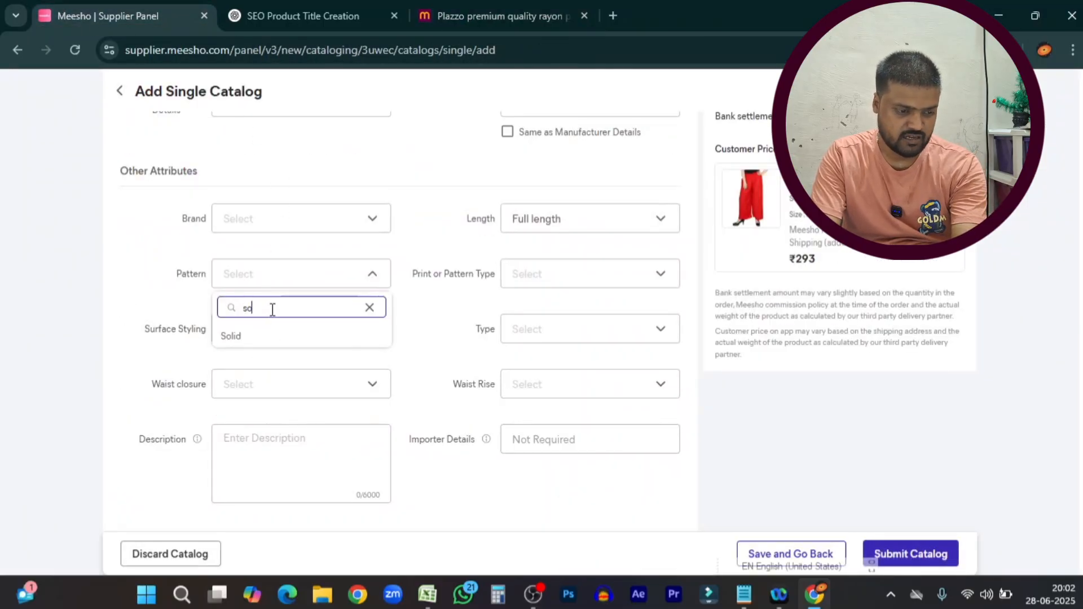
left_click(263, 337)
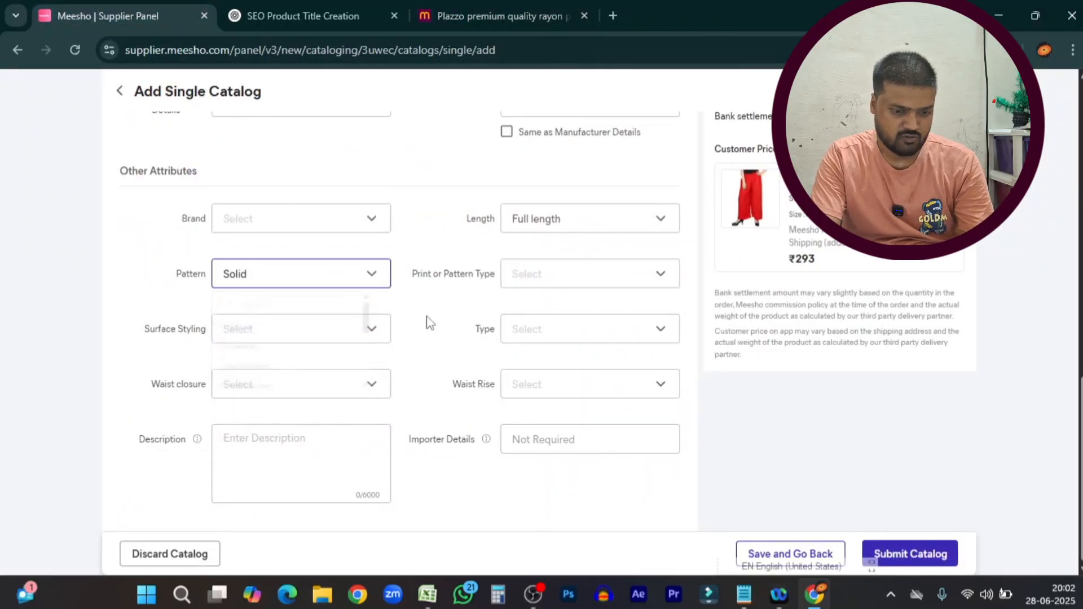
Step: Examine the Meesho reference listing's product details for a print or pattern type, and review the catalog's available Type options
left_click(572, 285)
left_click(399, 7)
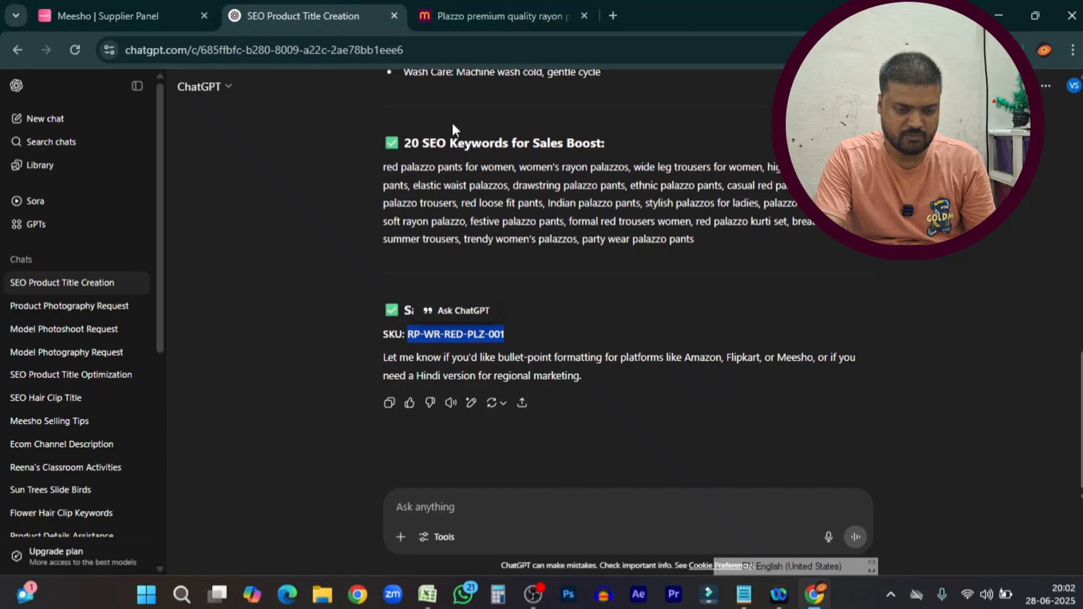
left_click(497, 16)
scroll(649, 411, "up", 5)
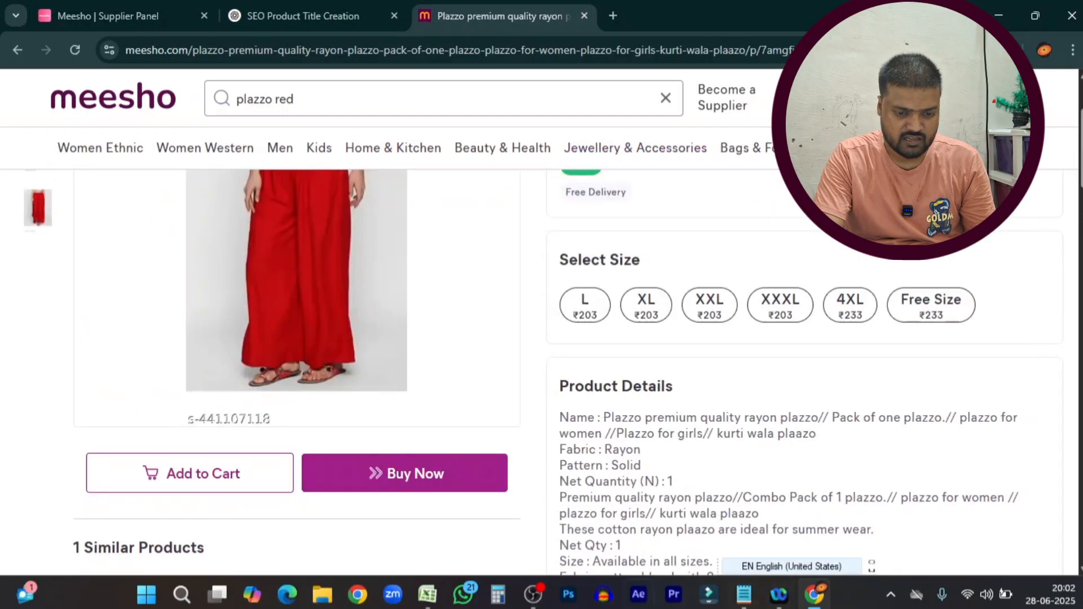
scroll(676, 410, "down", 4)
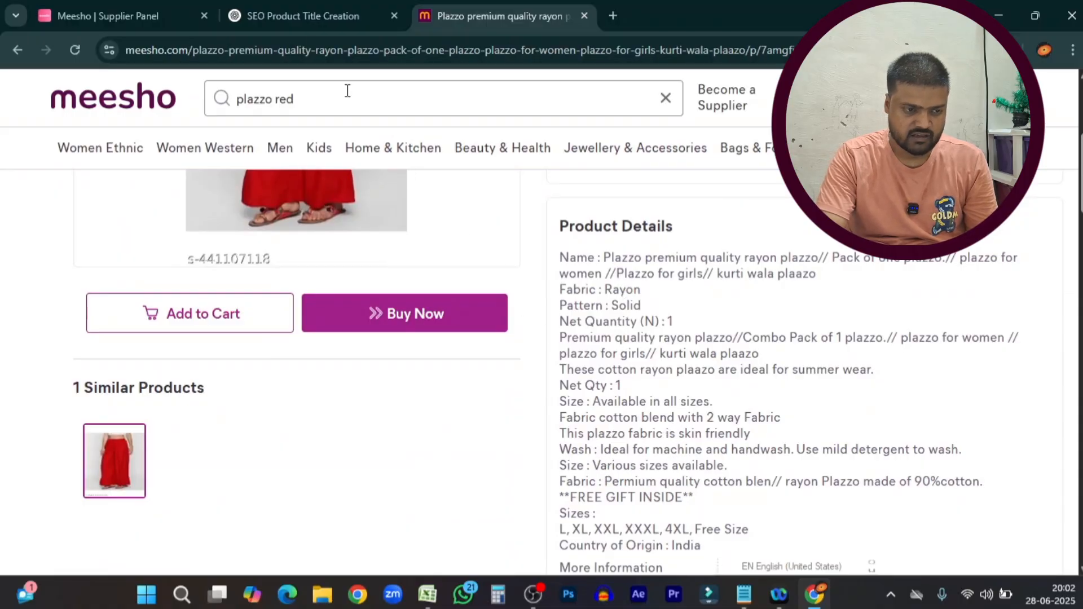
left_click(107, 15)
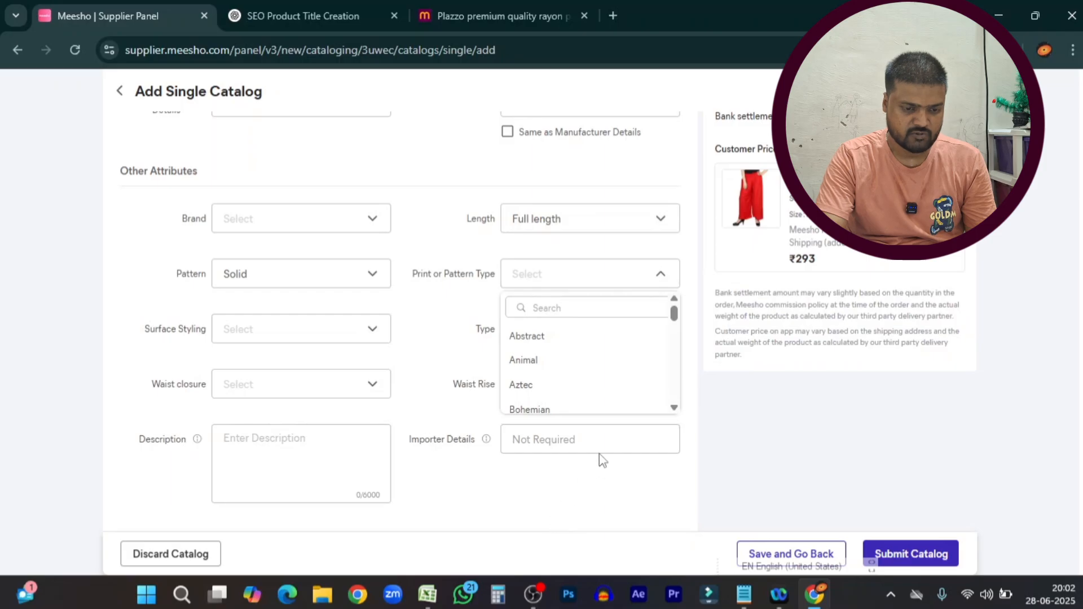
left_click(592, 497)
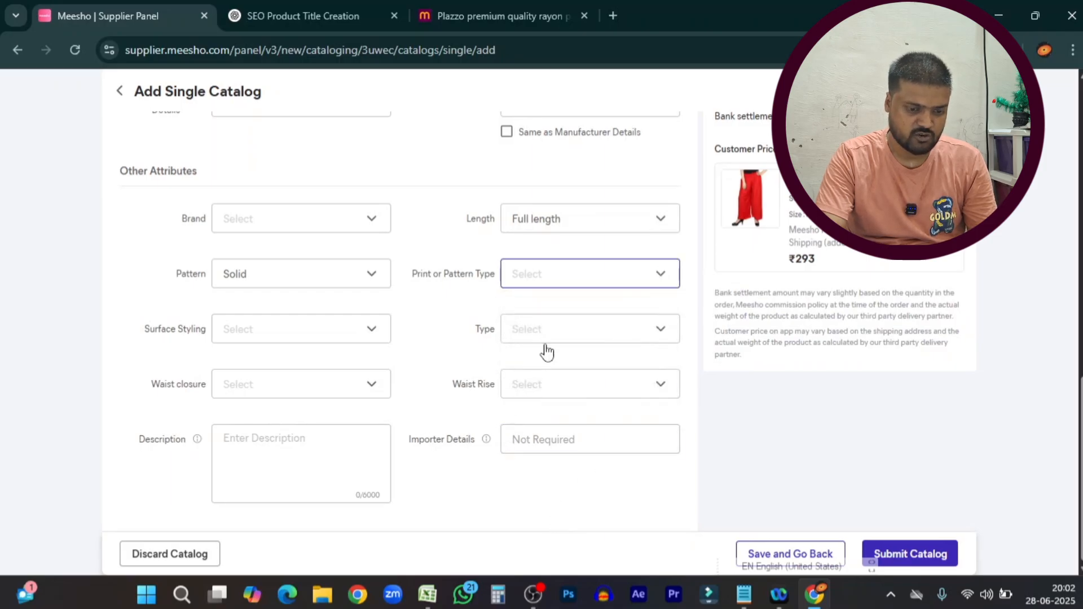
left_click(553, 333)
scroll(587, 407, "down", 3)
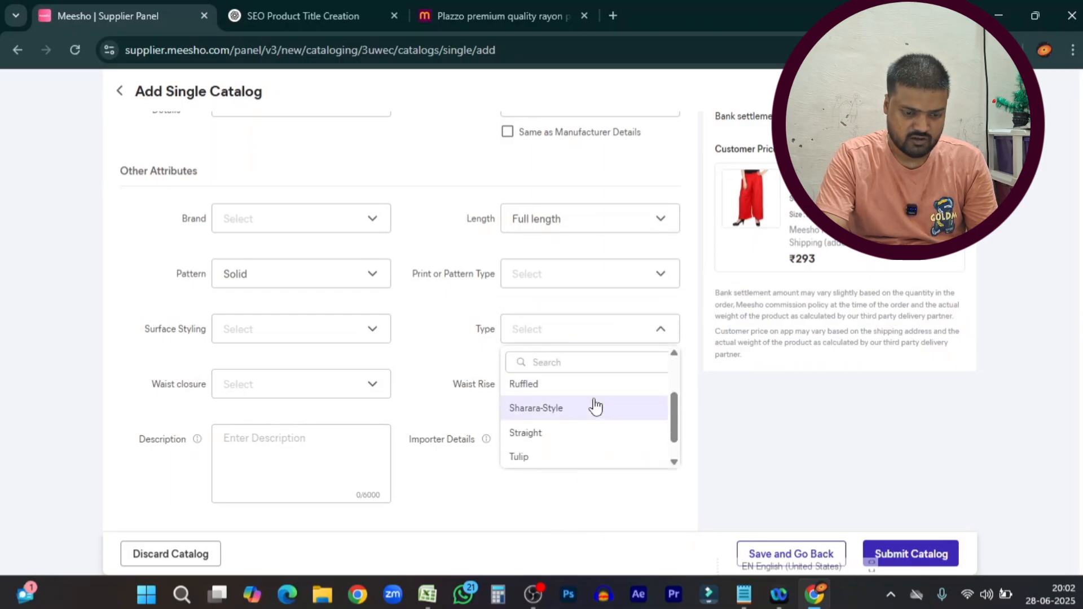
scroll(595, 407, "down", 1)
left_click(561, 501)
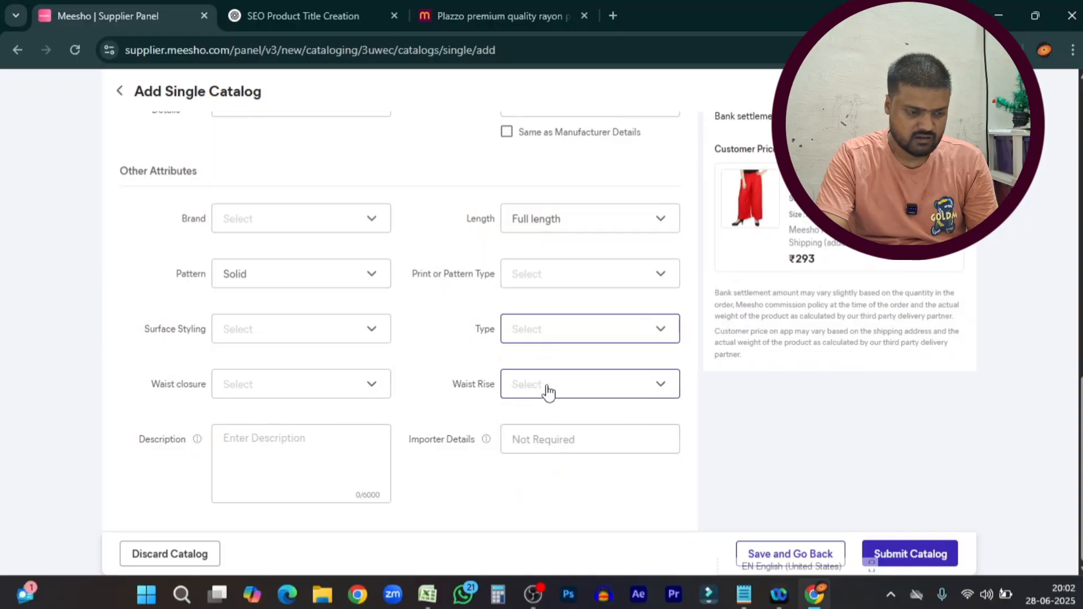
Step: Set the Waist closure to Elastic waistband and leave the Waist Rise unselected
left_click(310, 397)
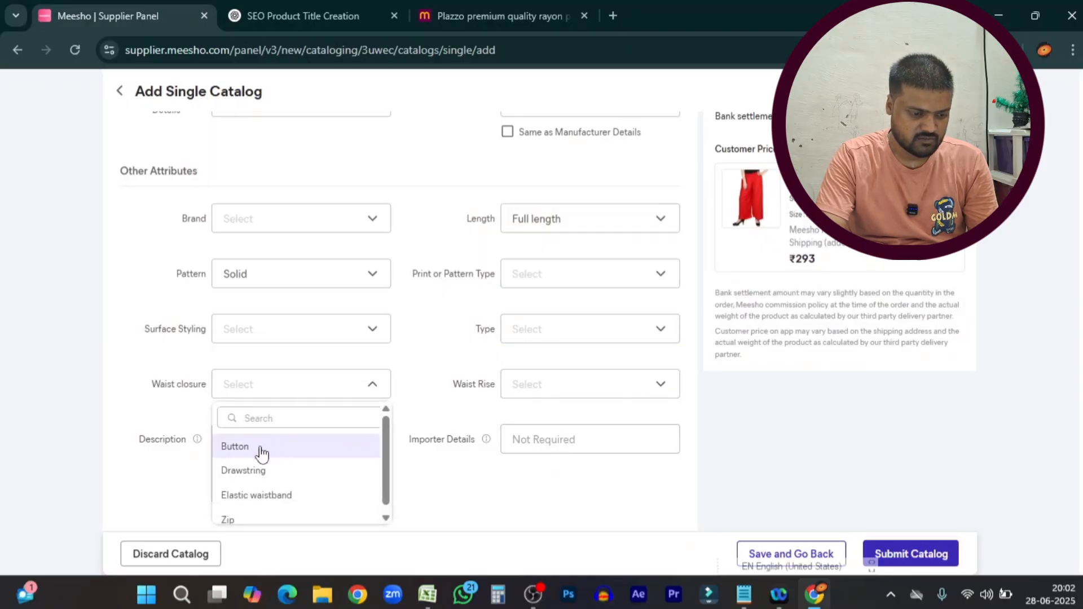
left_click(298, 502)
left_click(571, 392)
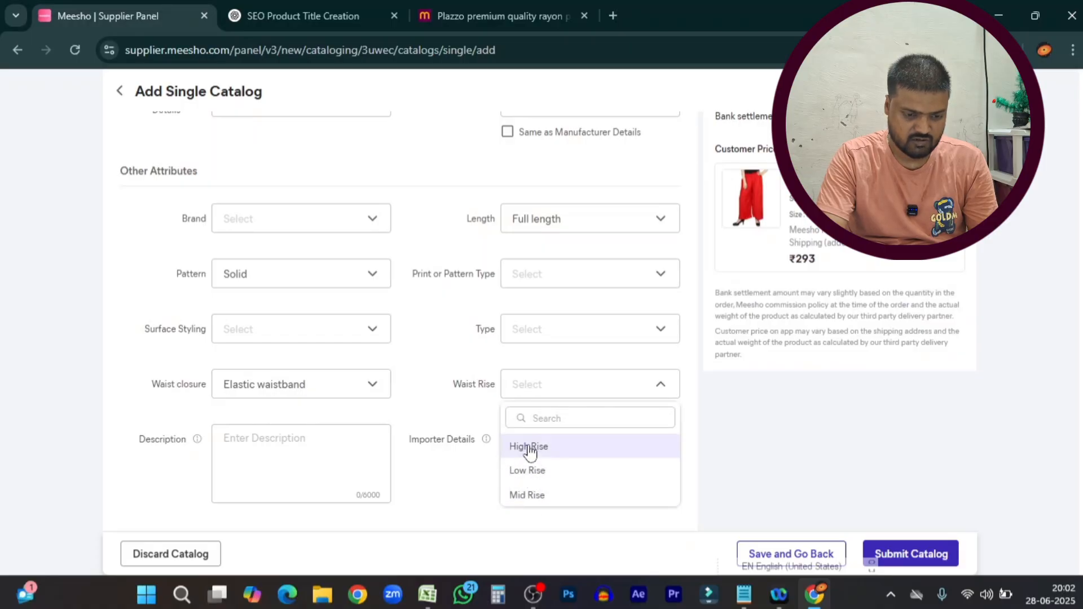
left_click(459, 489)
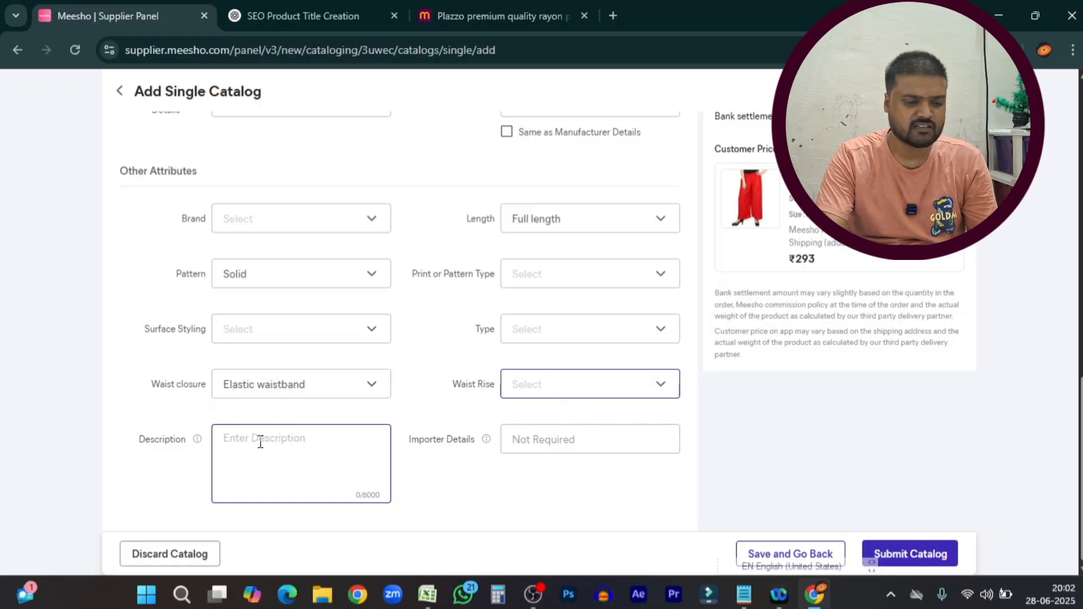
Step: Copy the two SEO Optimized Product Description paragraphs from ChatGPT into the catalog's Description and start a new line after them
left_click(299, 11)
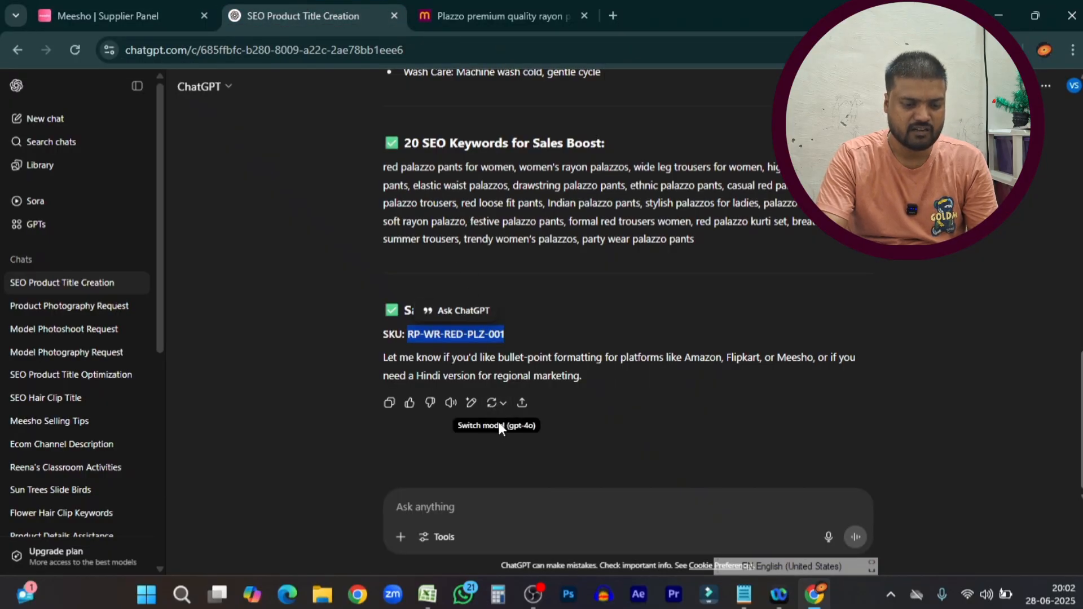
scroll(446, 249, "up", 5)
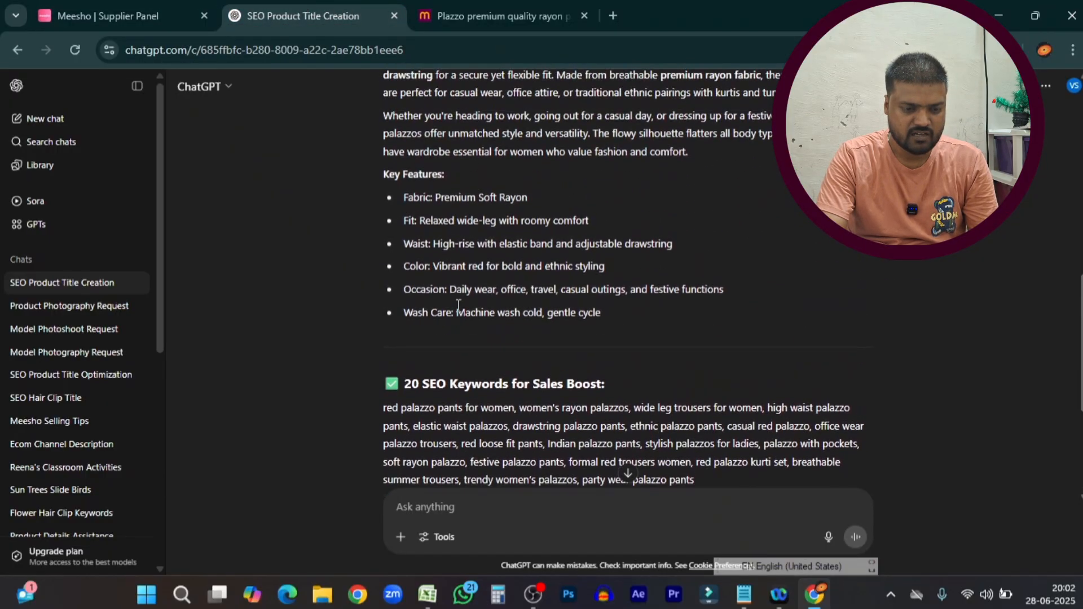
scroll(446, 288, "up", 3)
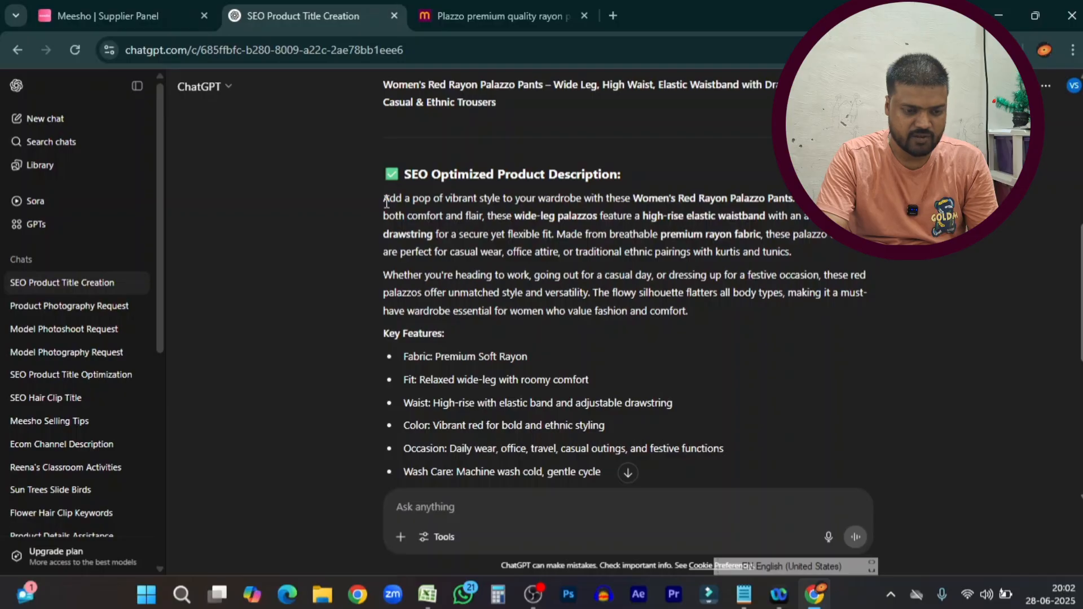
left_click_drag(386, 201, 727, 319)
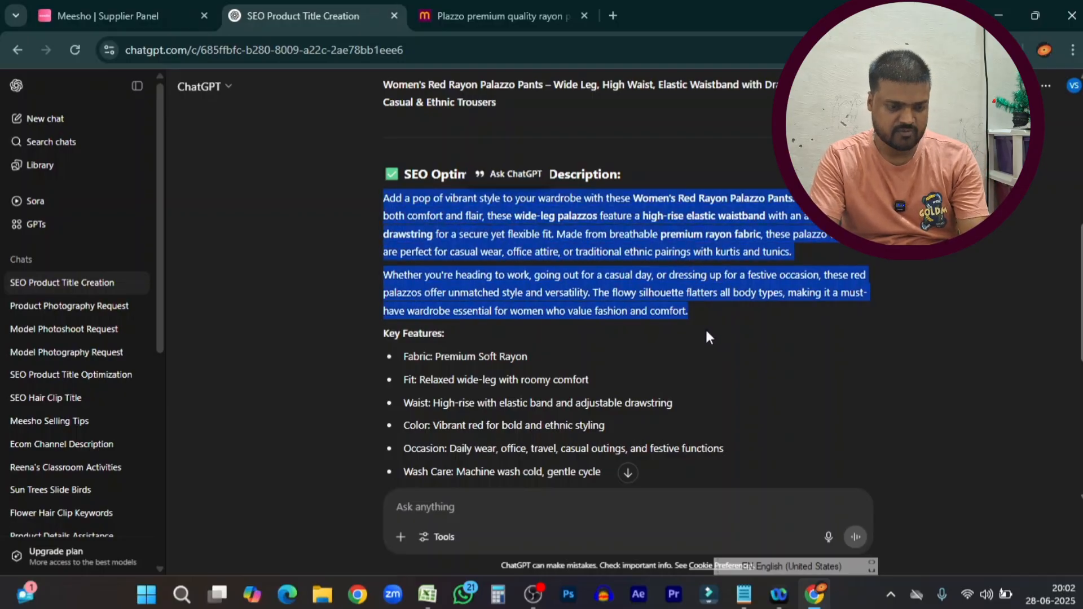
left_click(113, 15)
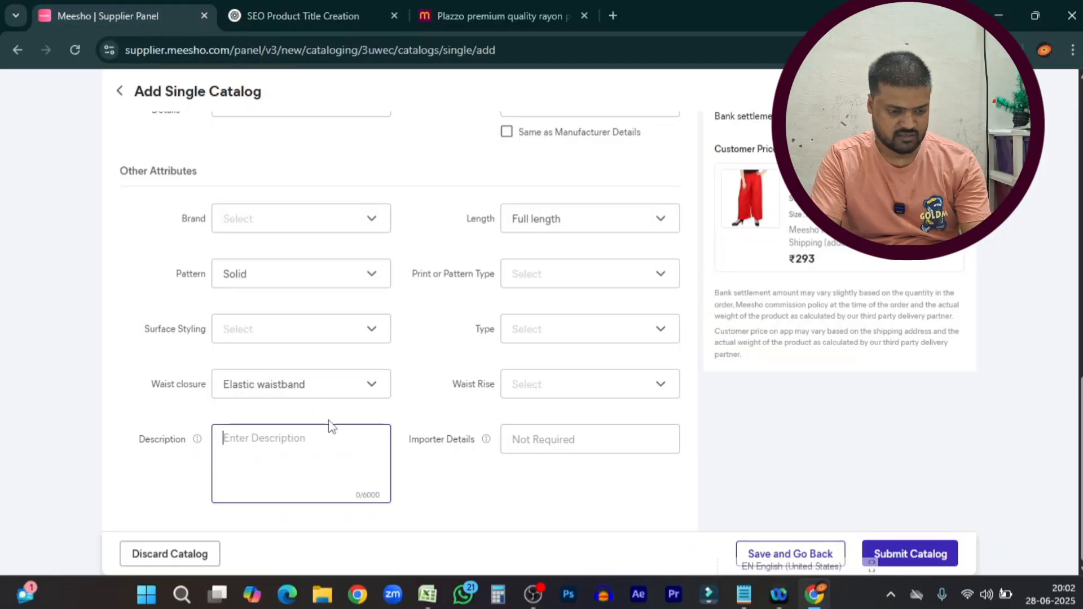
key("ctrl+v")
key("Return")
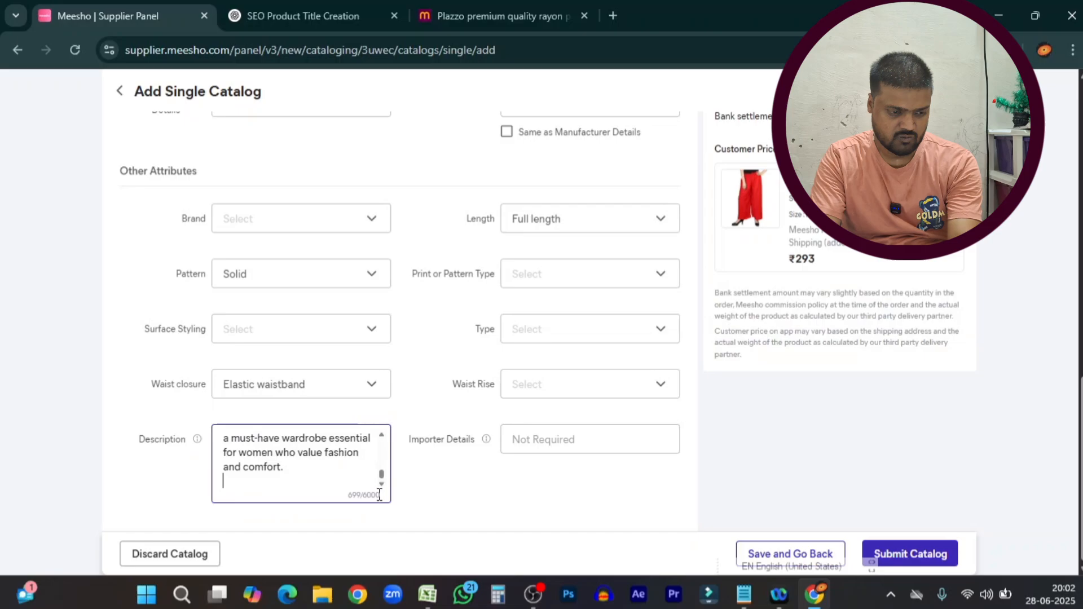
Step: Copy the 20 SEO Keywords for Sales Boost from ChatGPT and append them to the catalog's Description
left_click(268, 17)
scroll(676, 355, "down", 4)
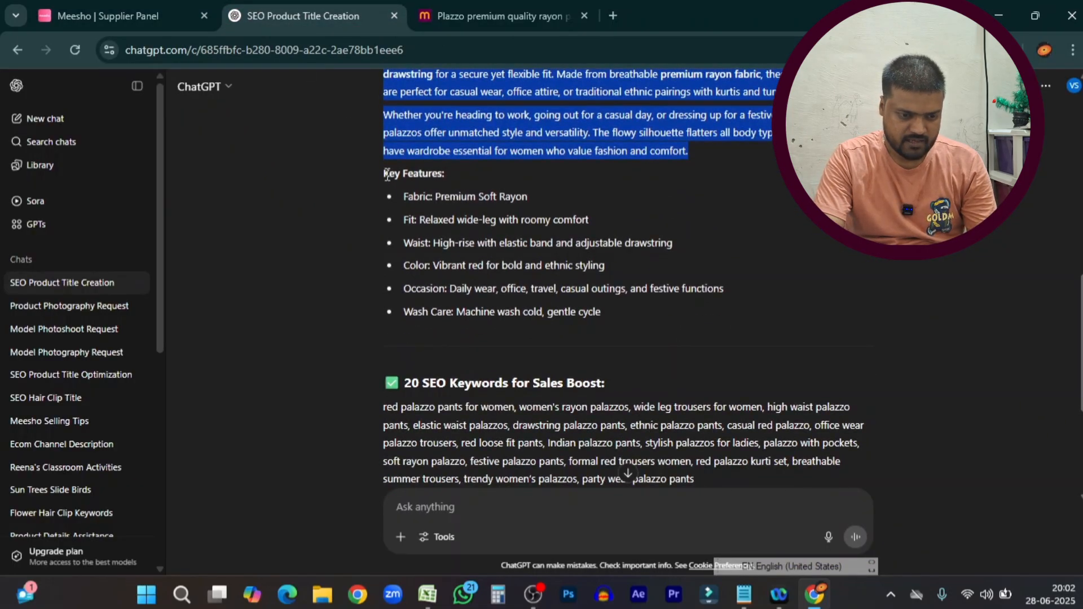
left_click_drag(388, 174, 631, 313)
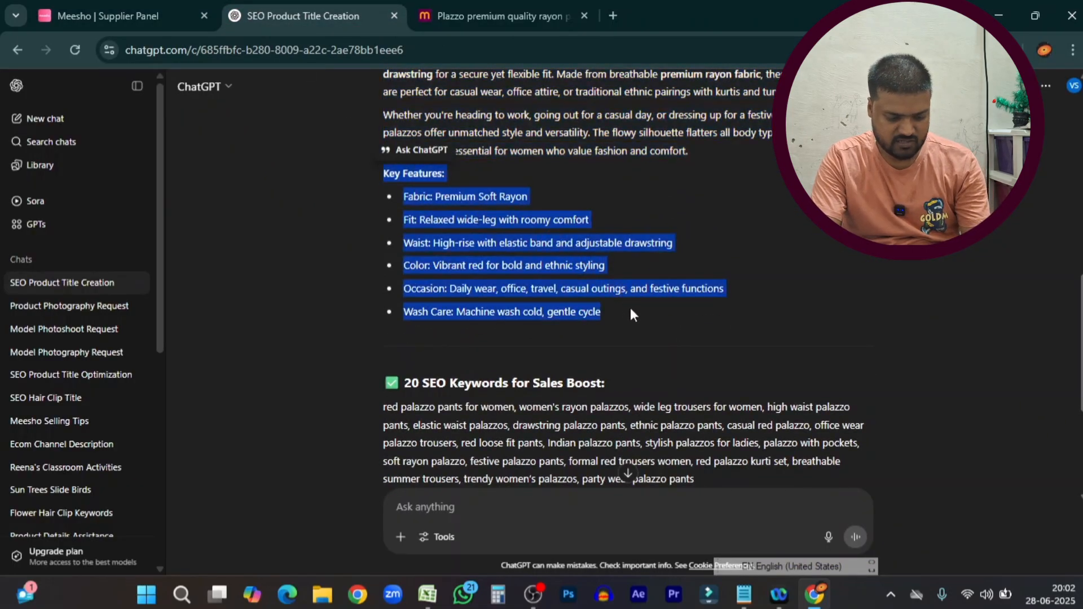
scroll(422, 364, "down", 3)
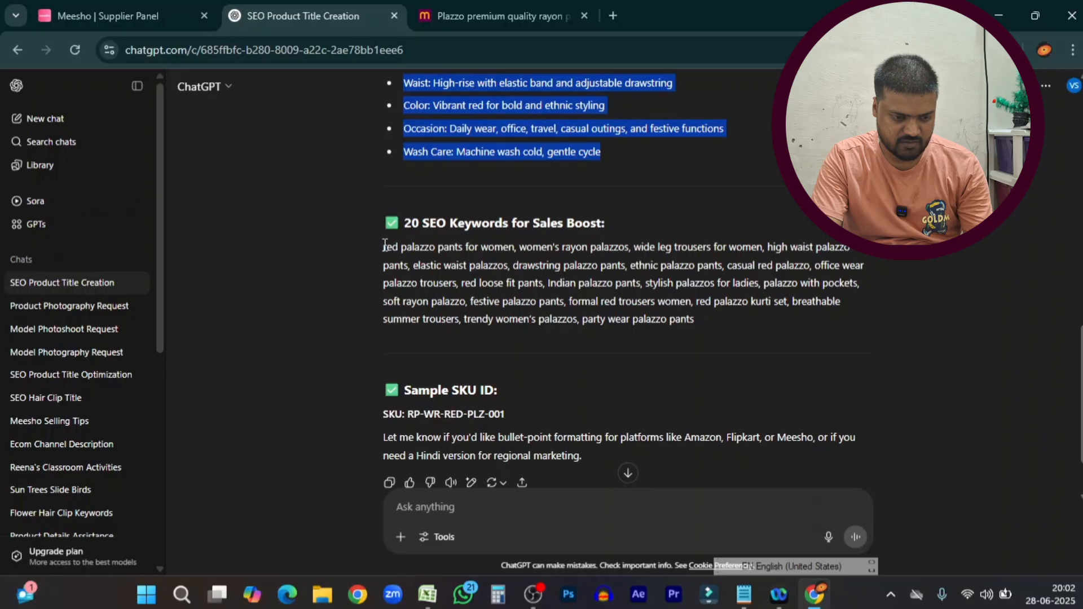
left_click_drag(385, 246, 695, 318)
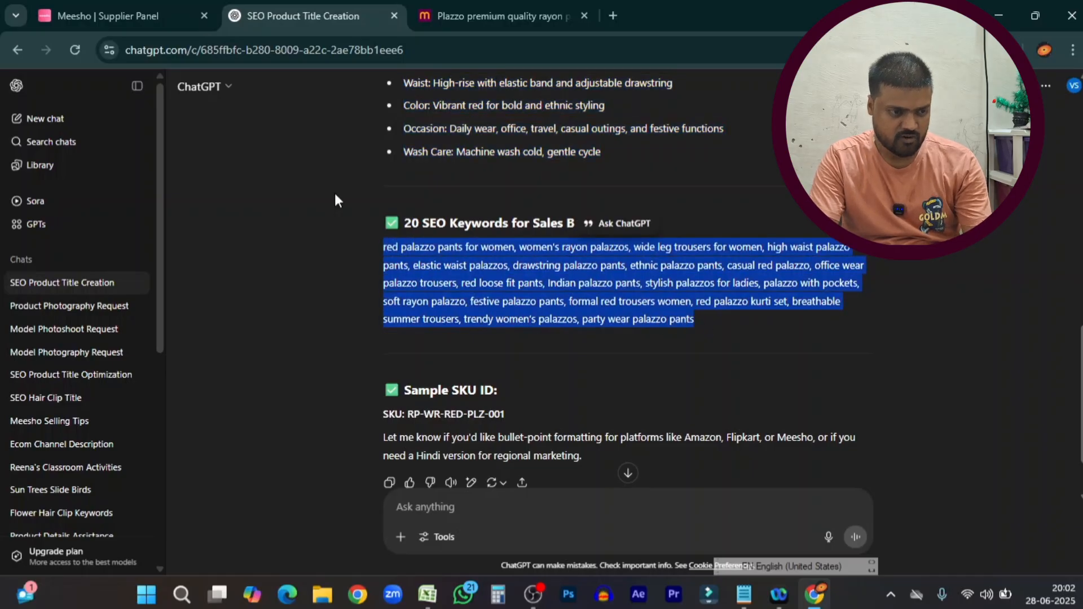
left_click(141, 16)
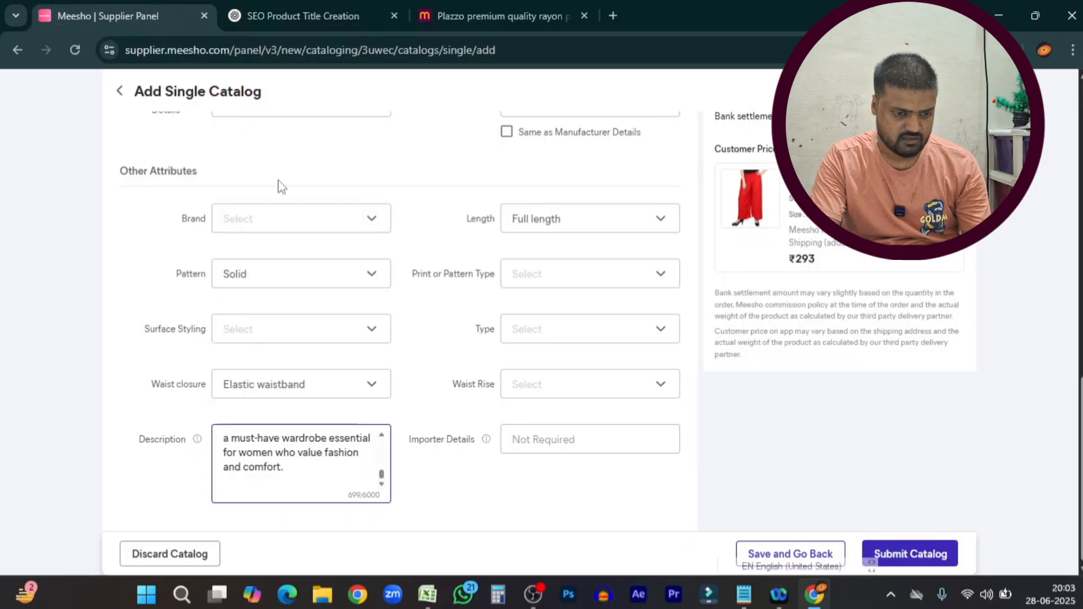
key("ctrl+v")
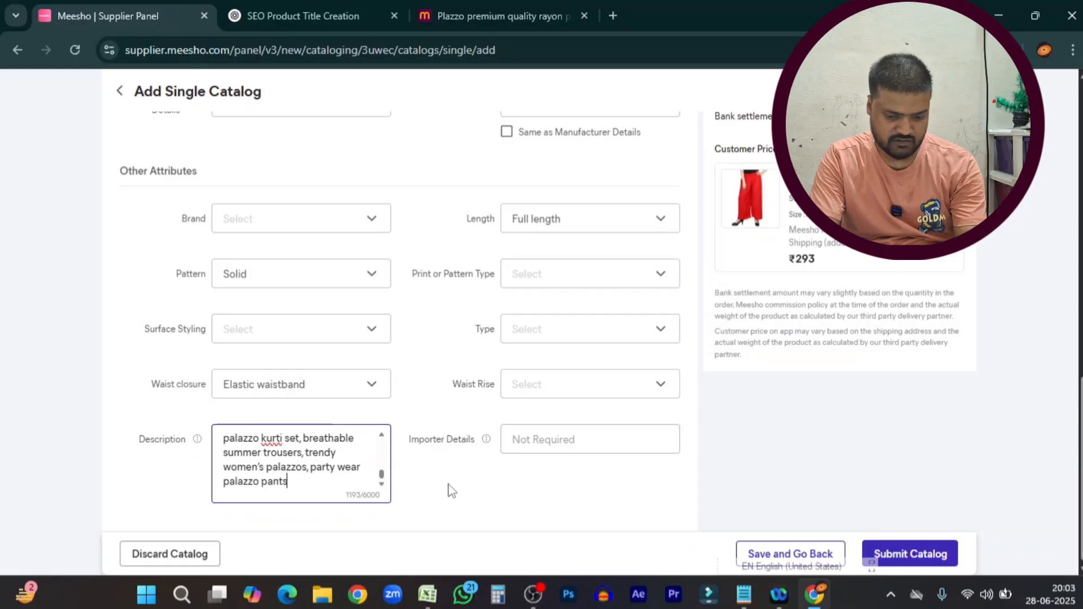
Step: Copy the Key Features list from ChatGPT into the Description, below the SEO keywords and separated by a blank line
left_click(303, 16)
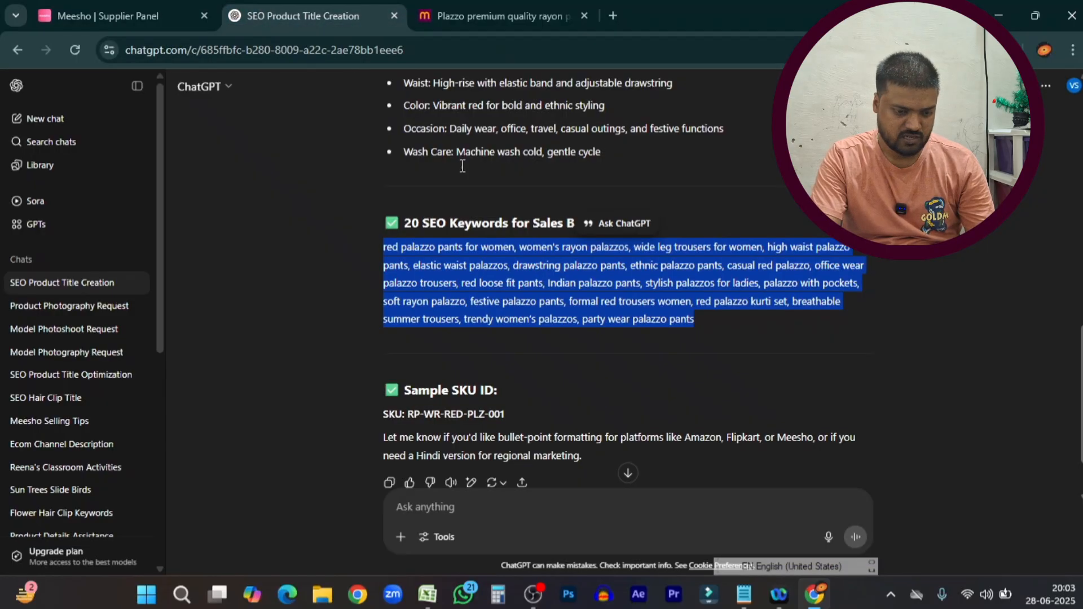
scroll(458, 339, "up", 3)
left_click_drag(384, 174, 618, 306)
key("ctrl+c")
left_click(188, 7)
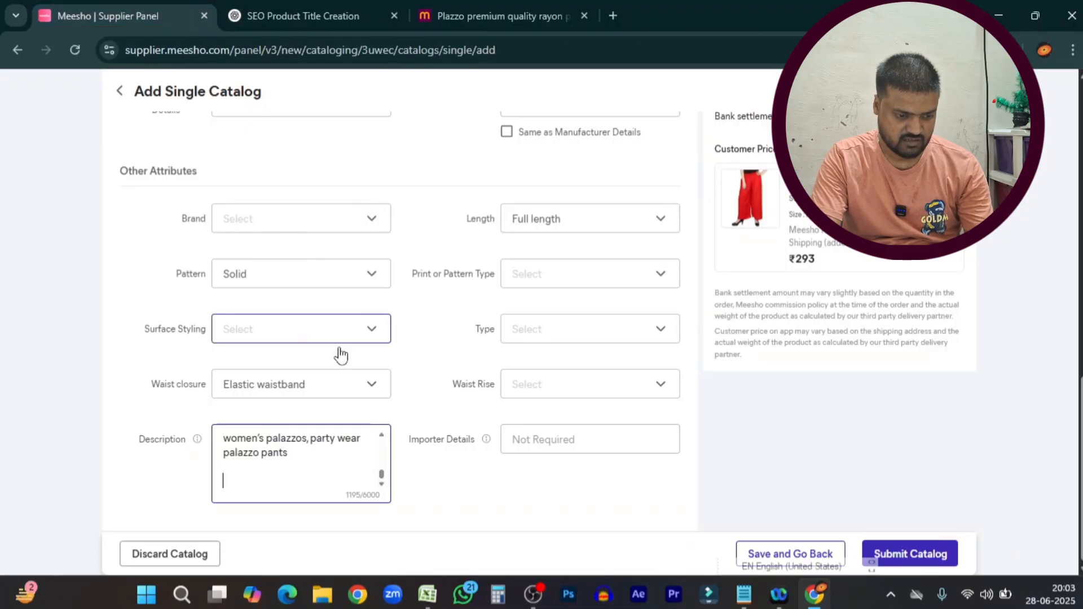
key("ctrl+v")
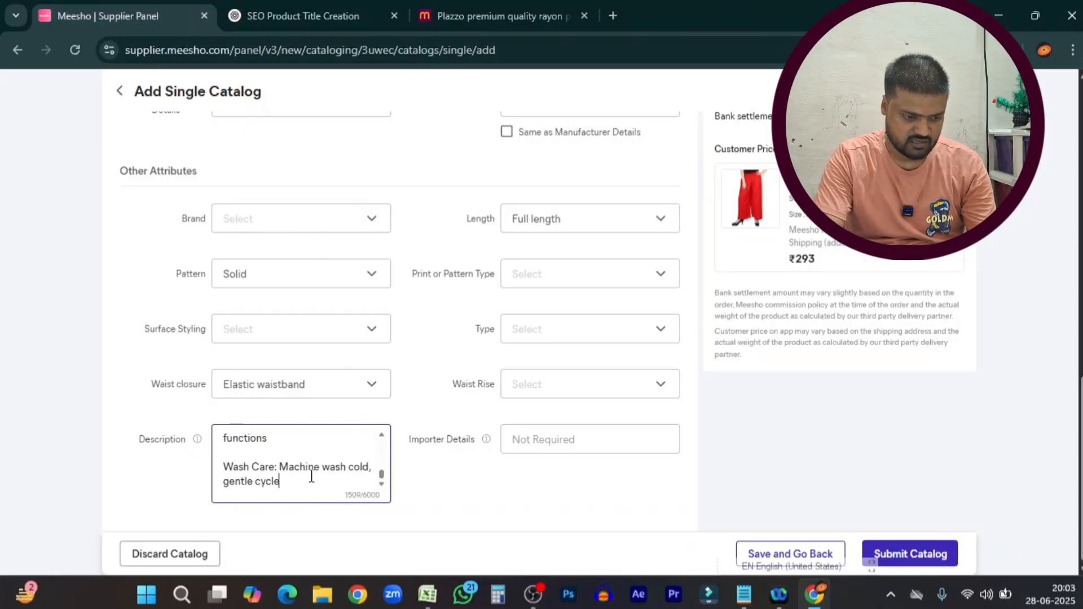
Step: Upload the three red palazzo photos from the Plazzo Photos > Red folder, in folder order, as Image 2, Image 3 and Image 4
scroll(312, 477, "up", 10)
scroll(581, 498, "up", 3)
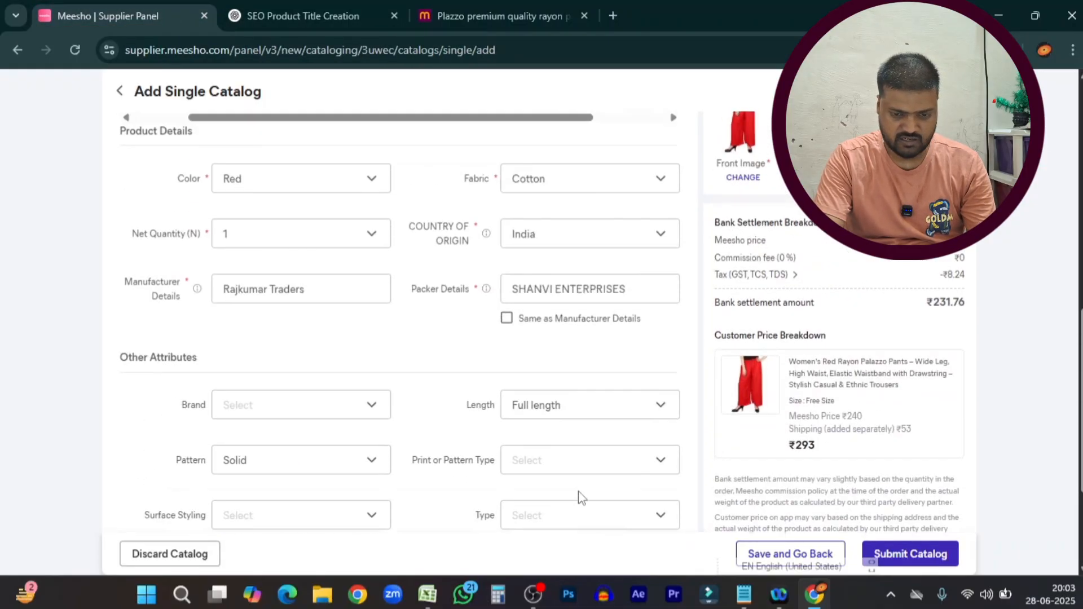
scroll(581, 498, "up", 2)
left_click(806, 277)
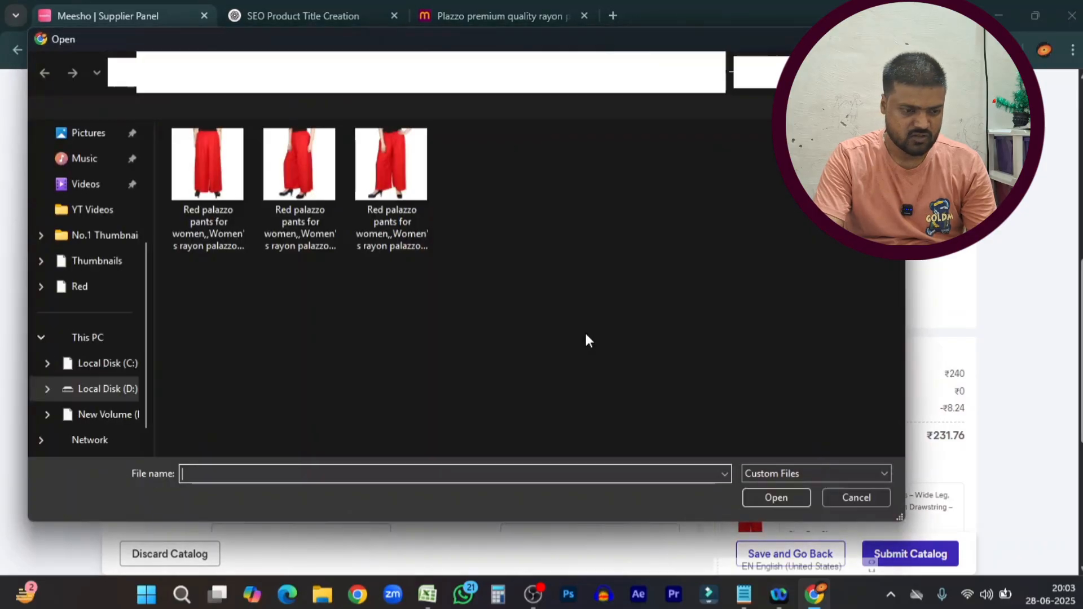
left_click(223, 180)
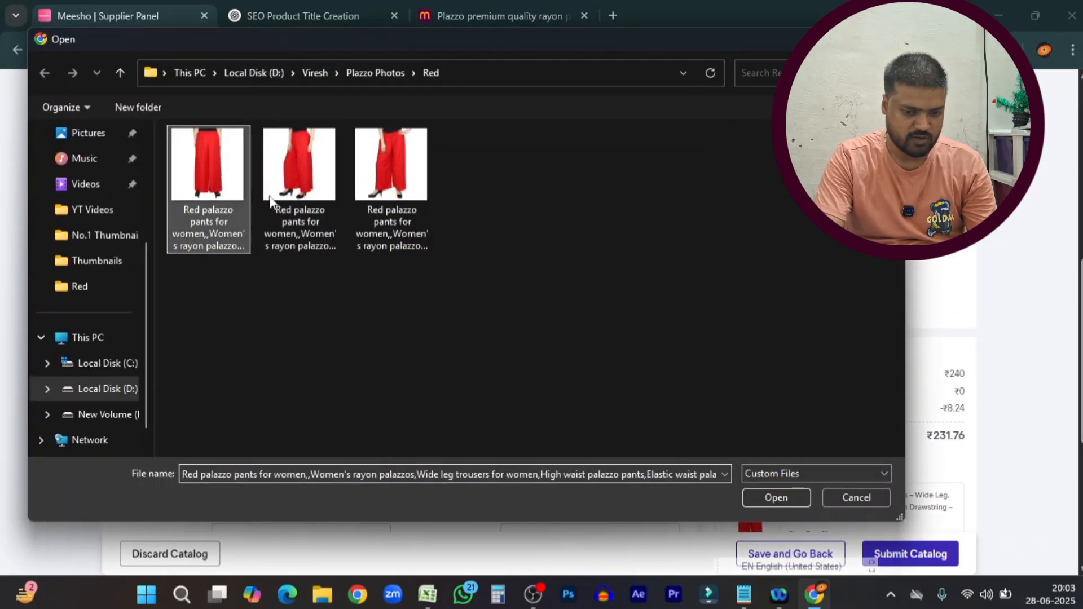
left_click(765, 497)
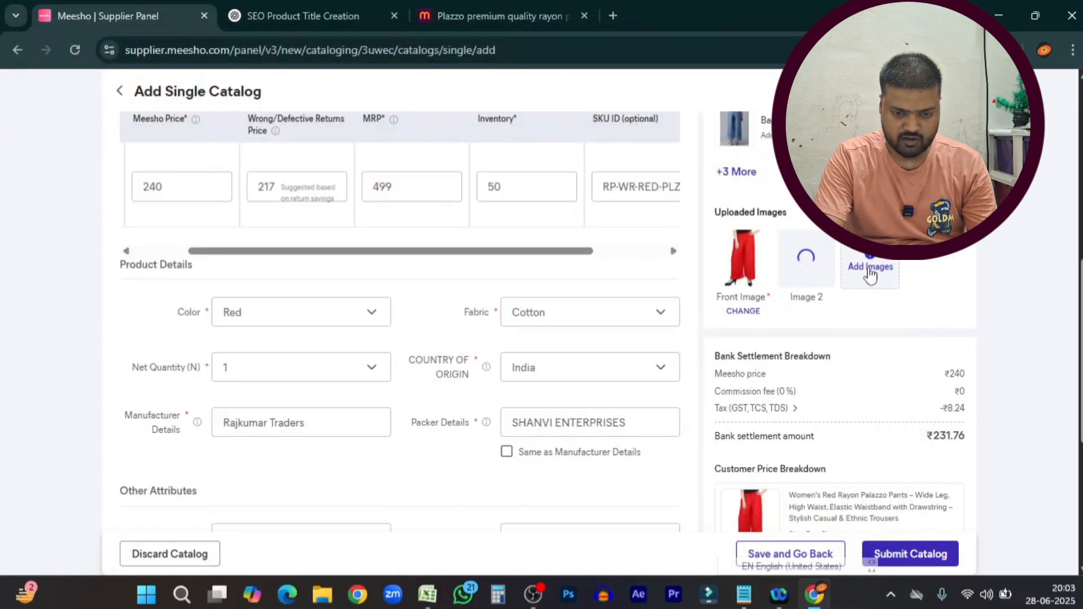
left_click(805, 279)
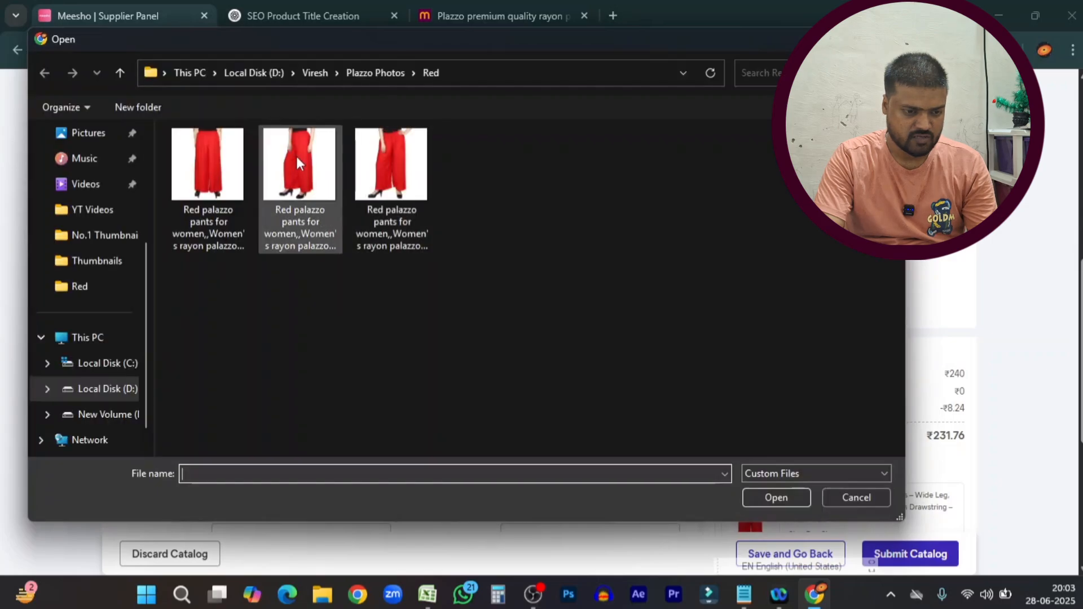
left_click(296, 158)
left_click(777, 497)
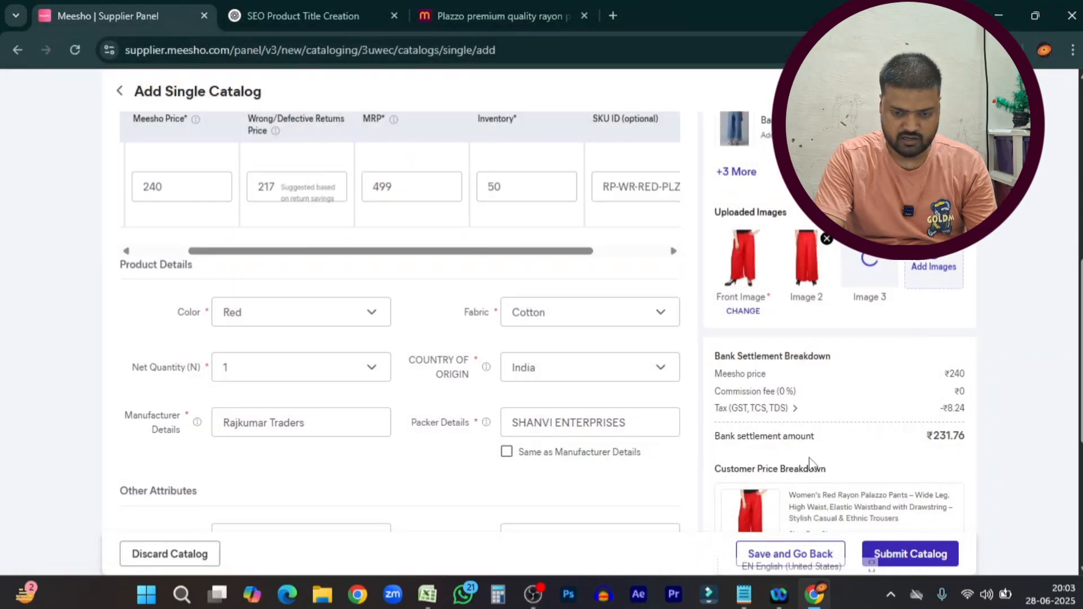
left_click(934, 270)
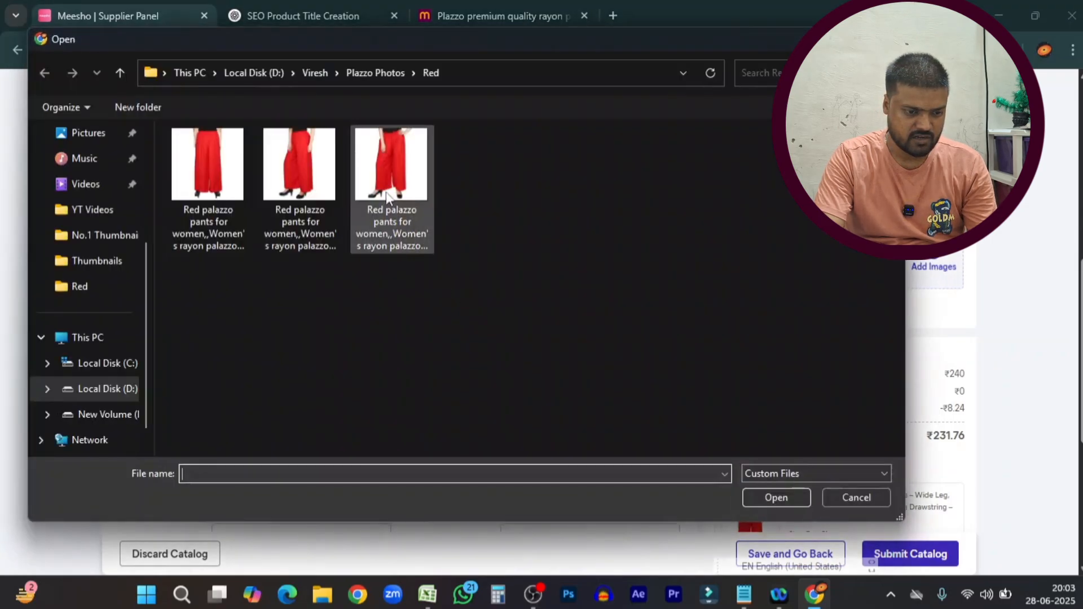
left_click(392, 170)
left_click(776, 497)
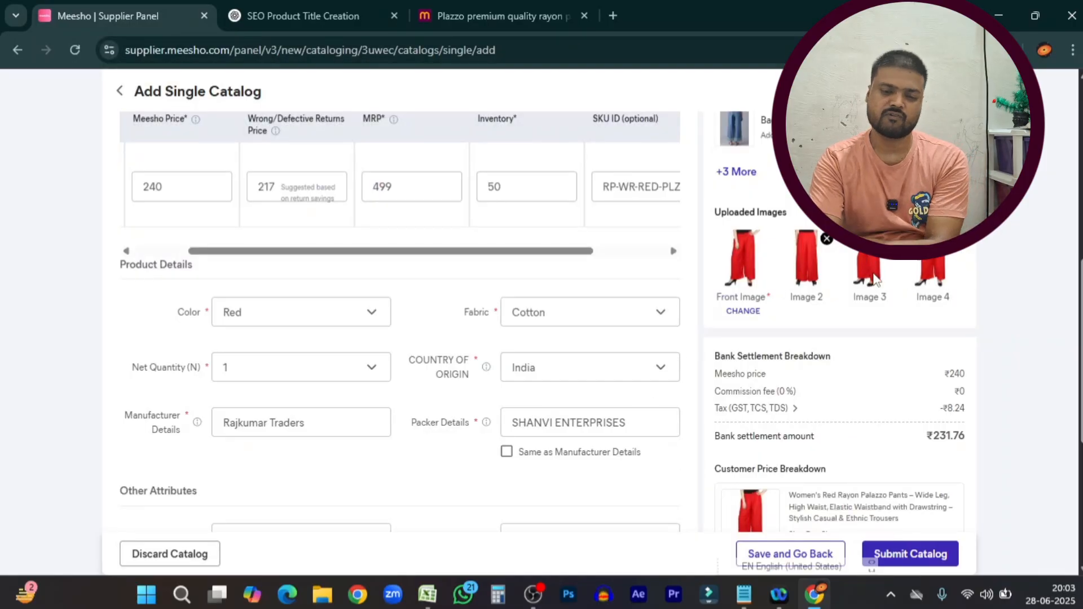
Step: Review the completed product details and attributes, and submit the catalog
scroll(881, 280, "down", 3)
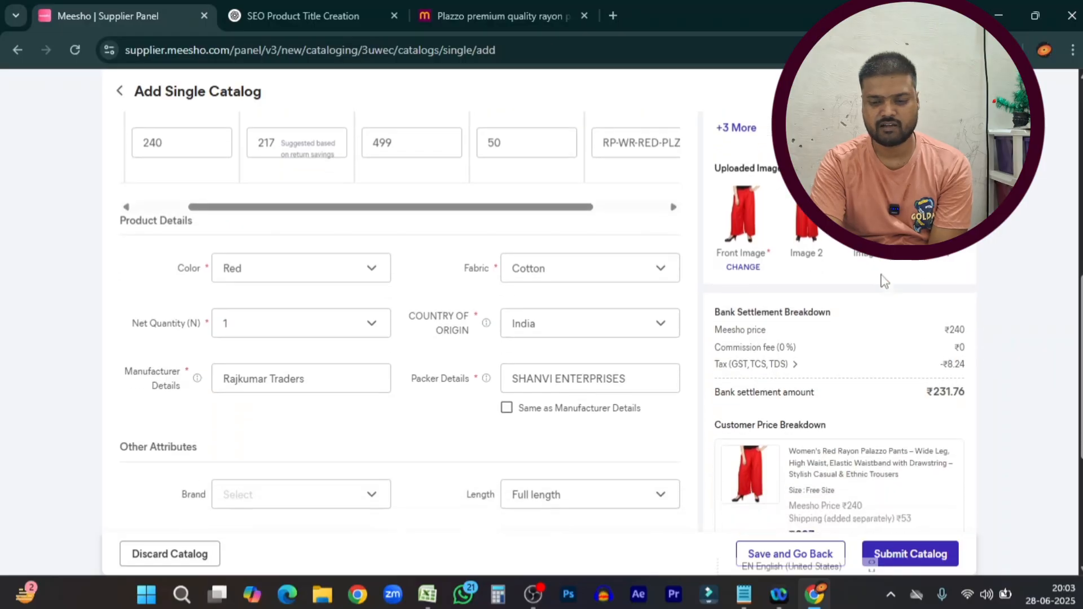
scroll(863, 300, "down", 2)
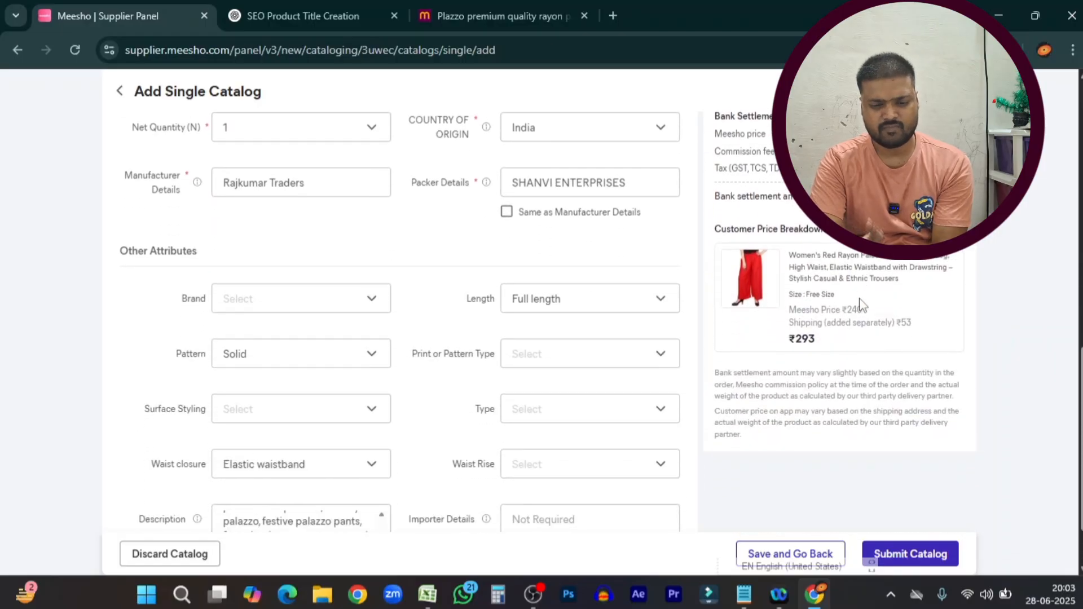
scroll(576, 445, "down", 2)
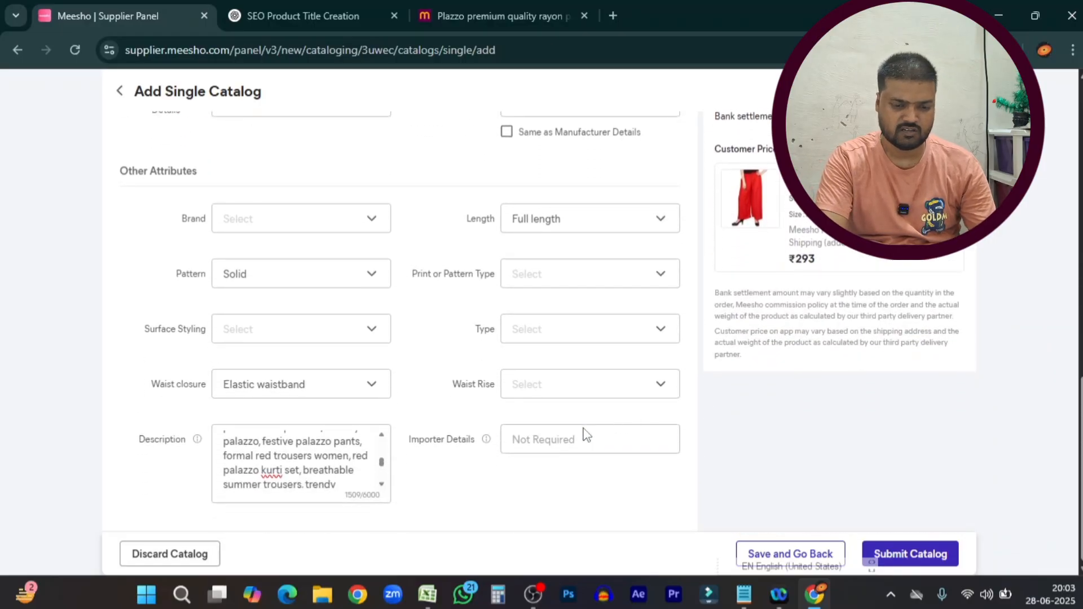
scroll(576, 445, "up", 8)
scroll(576, 445, "up", 5)
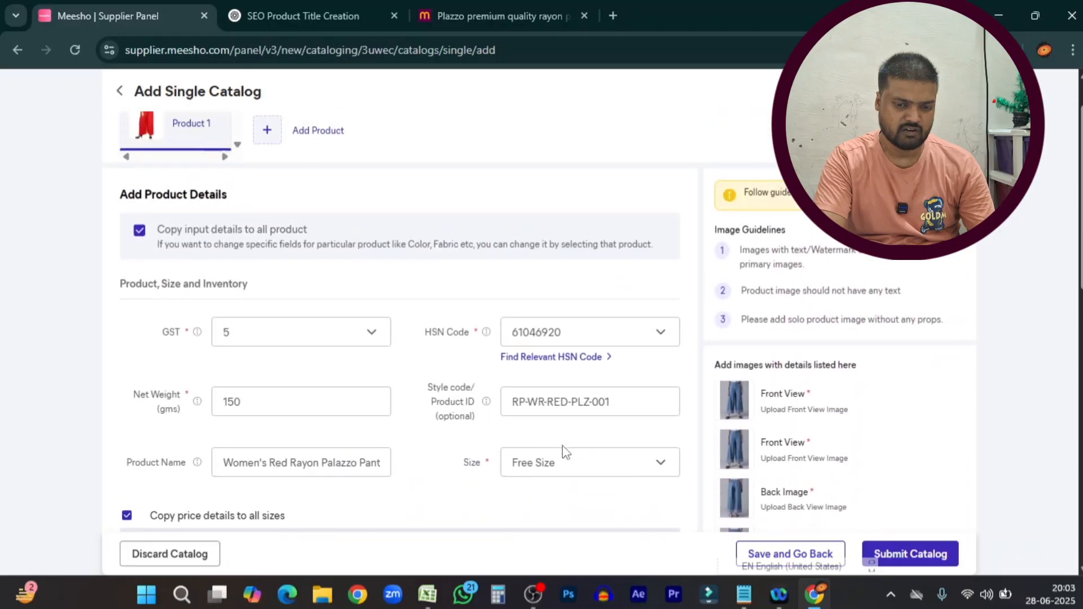
scroll(567, 452, "down", 10)
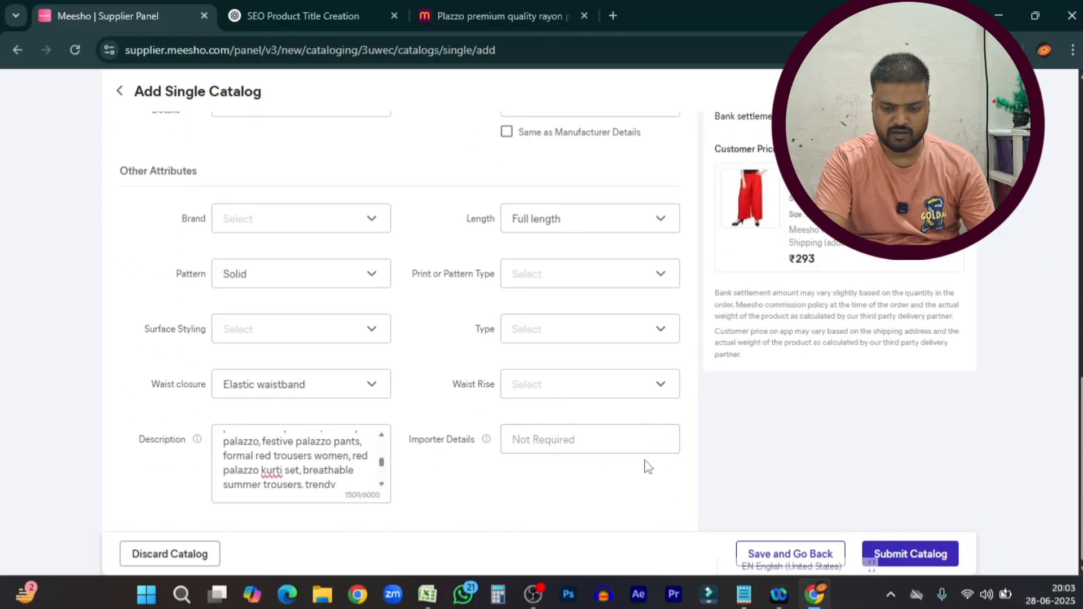
left_click(940, 556)
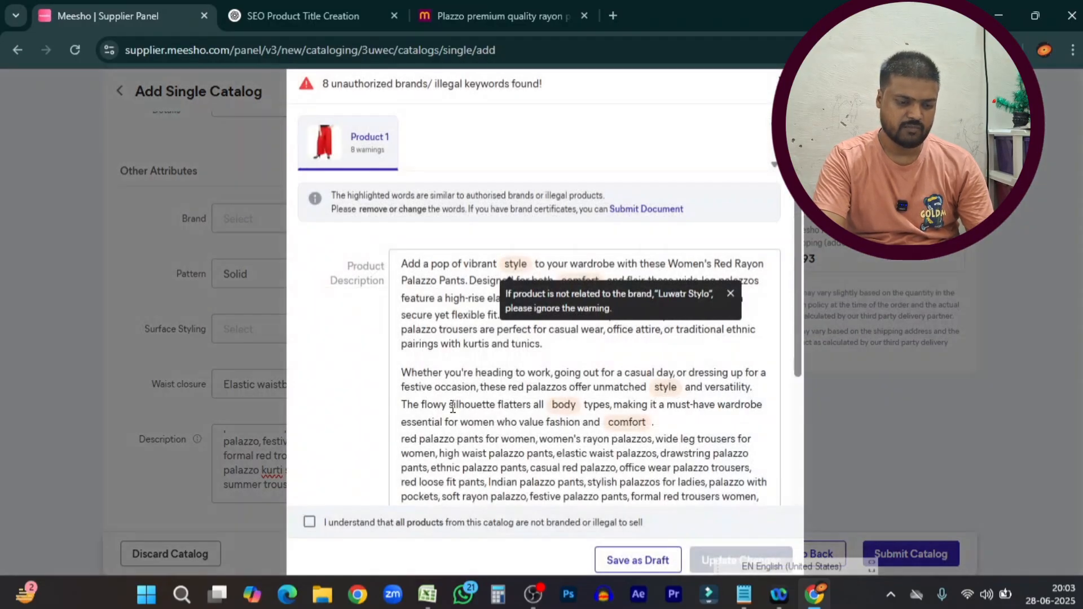
Step: Declare that all catalog products are not branded or illegal to sell, and proceed with the quality check submission, skipping the ad campaign offer
scroll(451, 395, "down", 5)
left_click(310, 522)
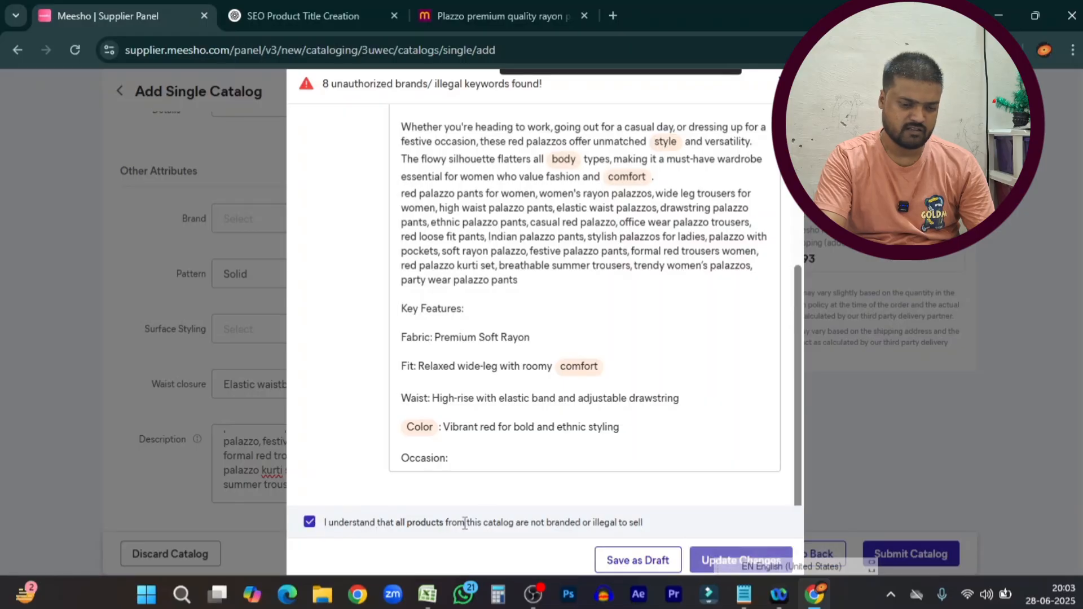
left_click(706, 562)
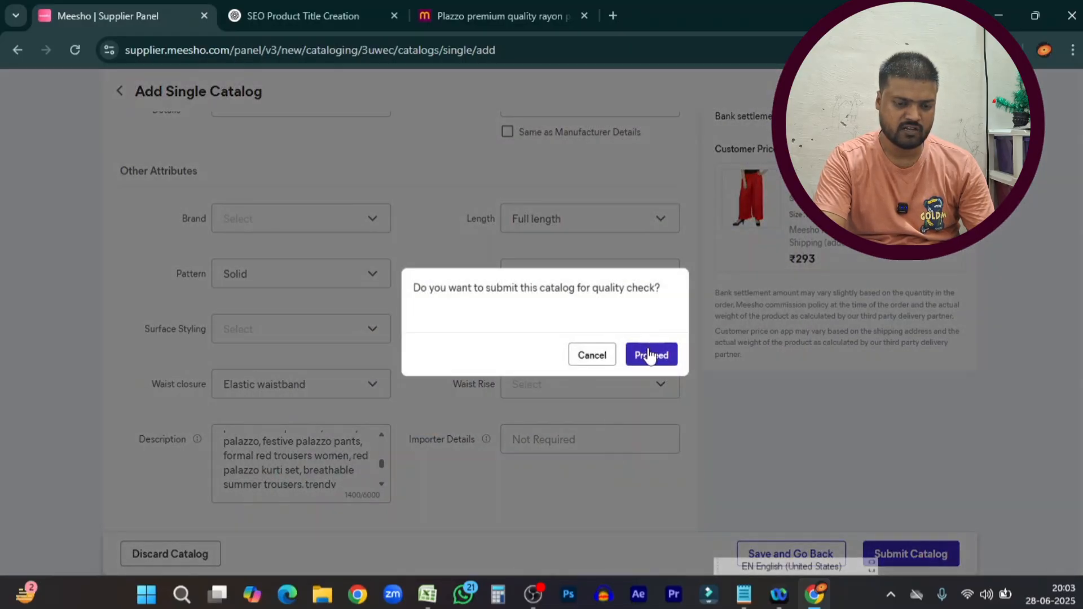
left_click(650, 355)
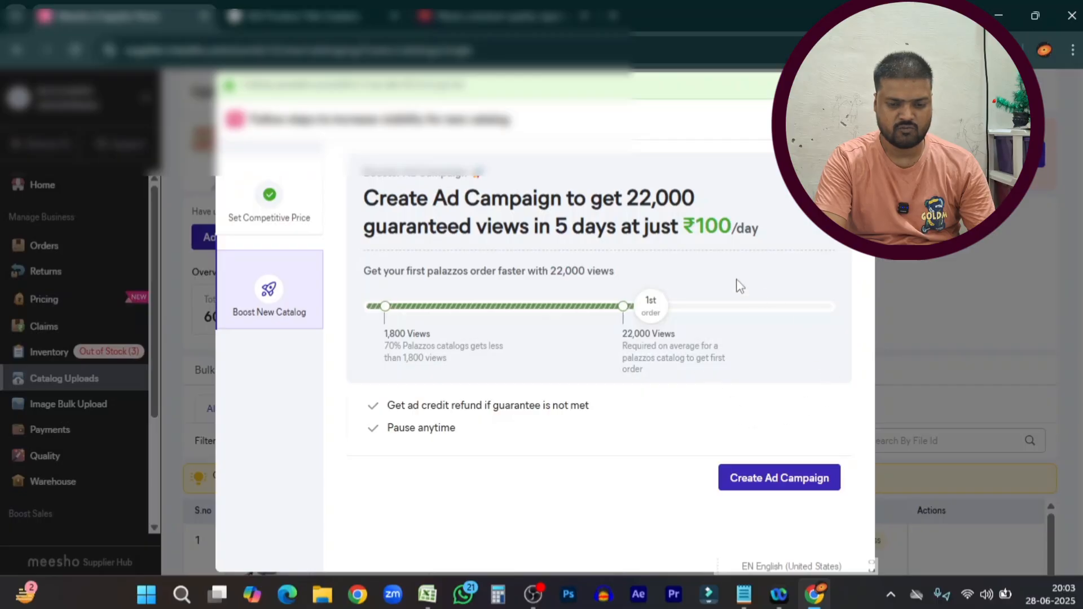
key("Escape")
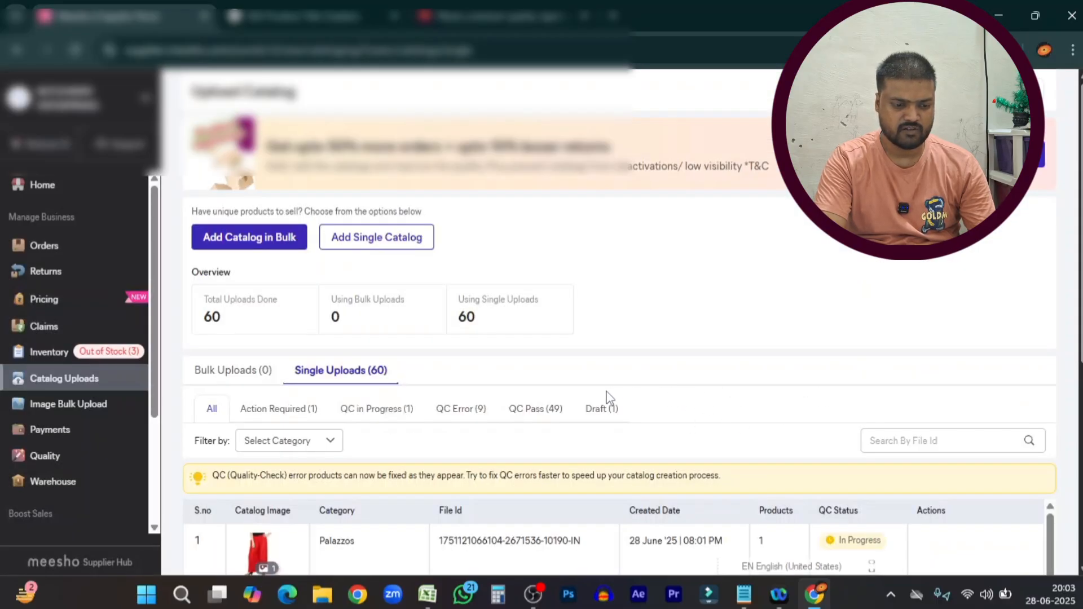
Step: Examine the QC status of the recent palazzo catalogs under Single Uploads, including those with QC in progress
scroll(609, 398, "down", 3)
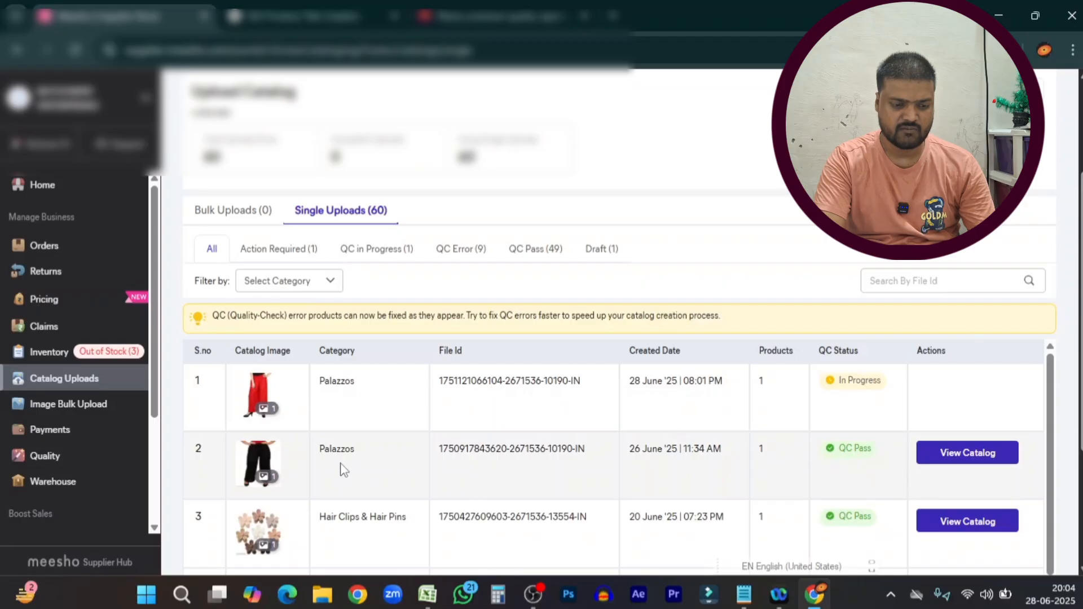
left_click_drag(320, 454, 794, 481)
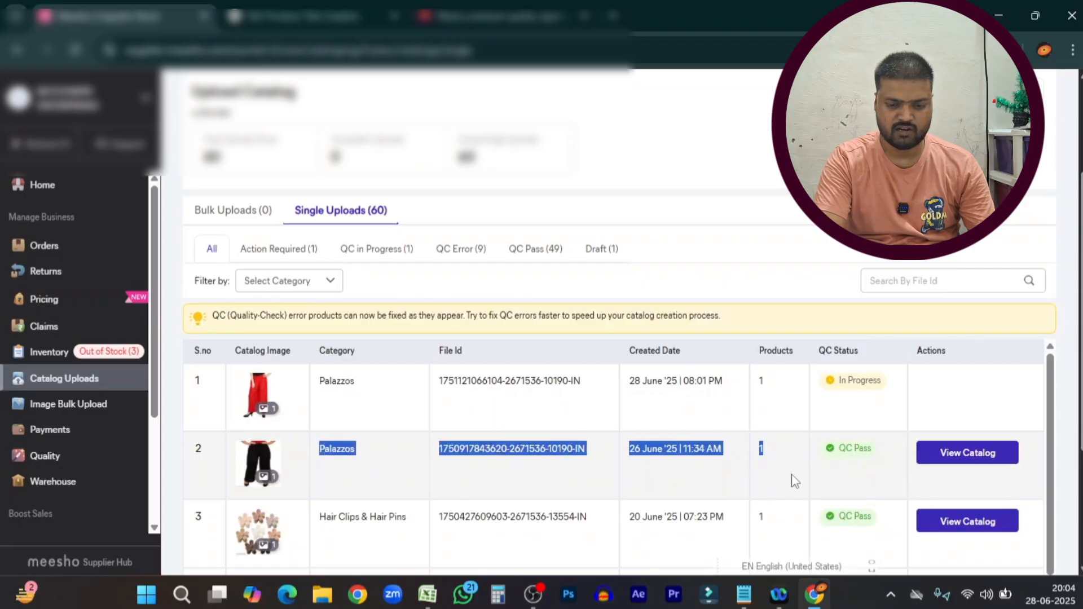
left_click(847, 485)
scroll(501, 499, "up", 3)
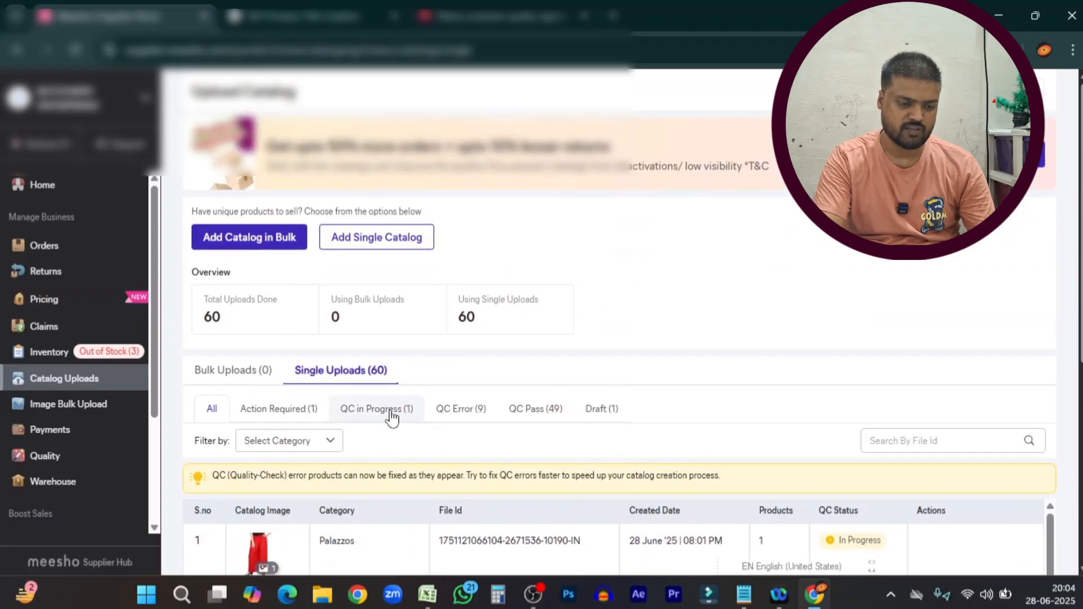
left_click(392, 418)
scroll(621, 370, "down", 4)
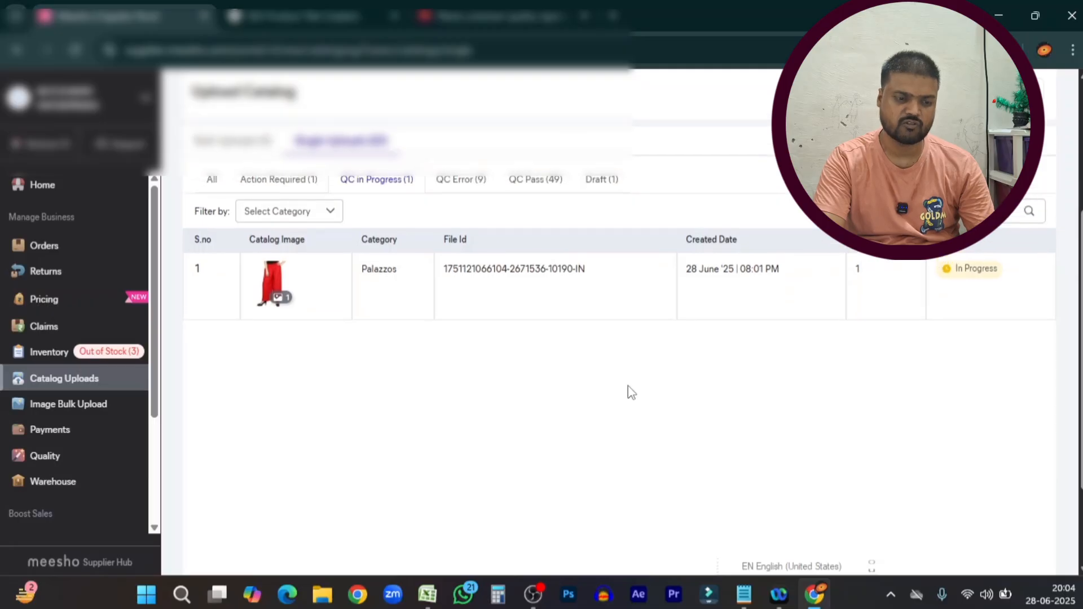
Step: Check the QC Error and Action Required catalog lists and return to the QC in Progress list
scroll(630, 391, "up", 3)
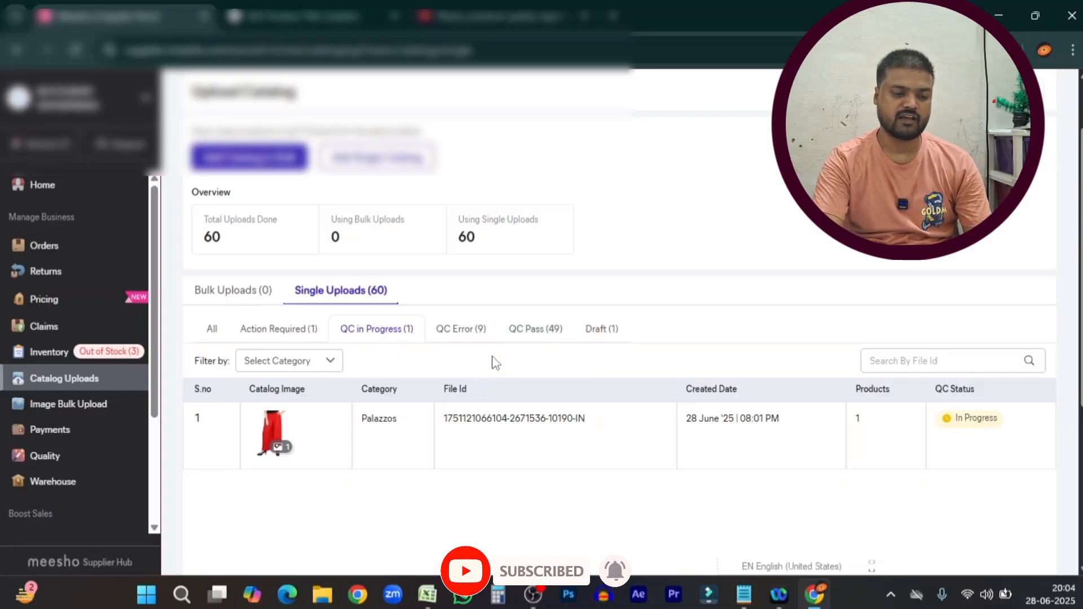
left_click(460, 337)
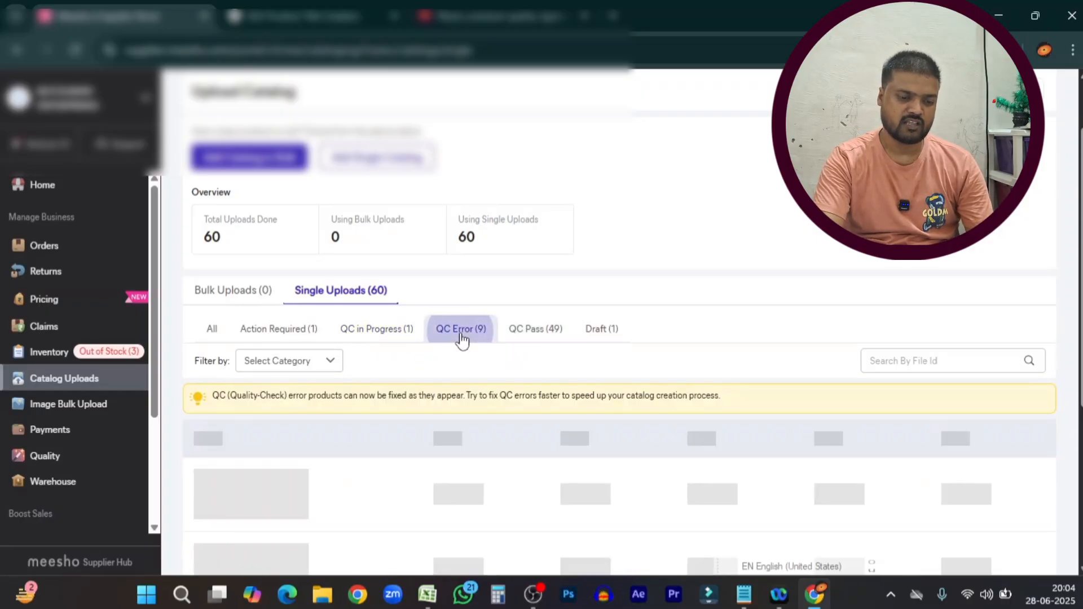
left_click(405, 333)
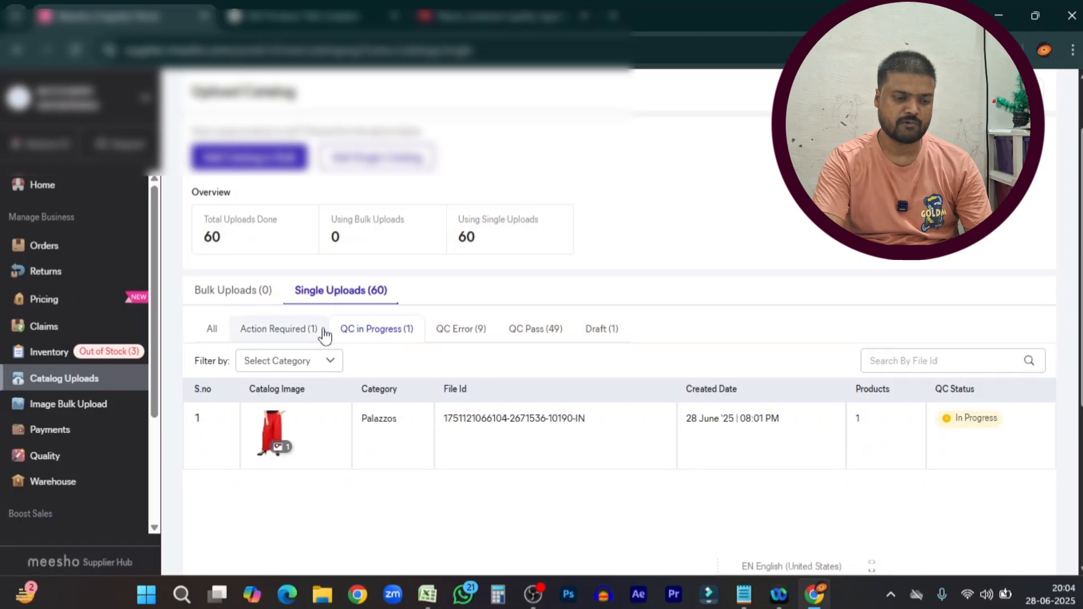
left_click(311, 338)
left_click(395, 336)
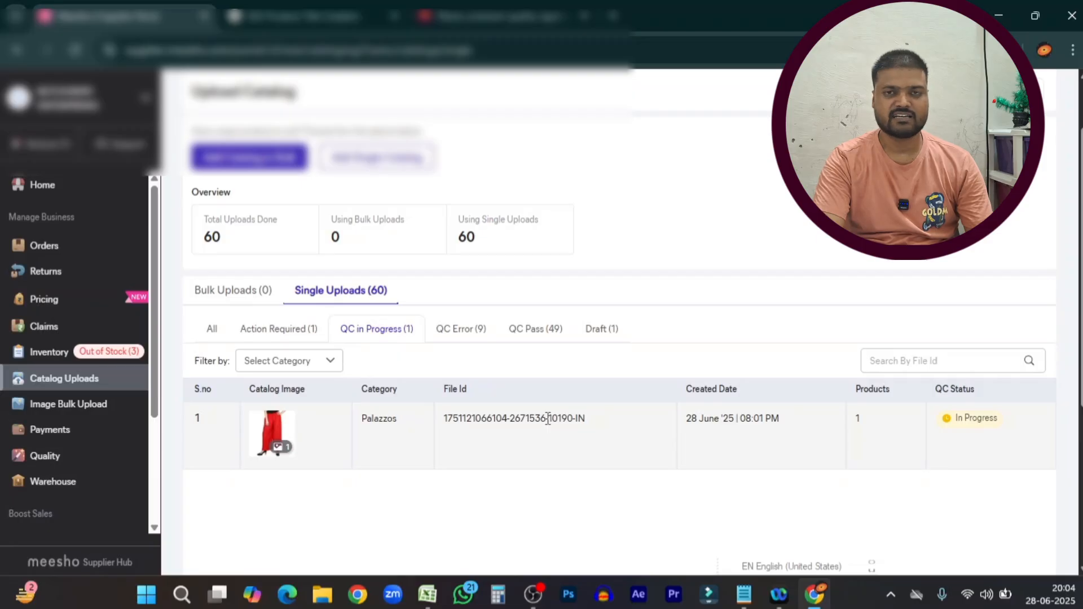
Step: Recheck the QC in Progress list and examine the full uploads list for the newest red palazzo catalog's QC status
left_click(297, 334)
left_click(373, 335)
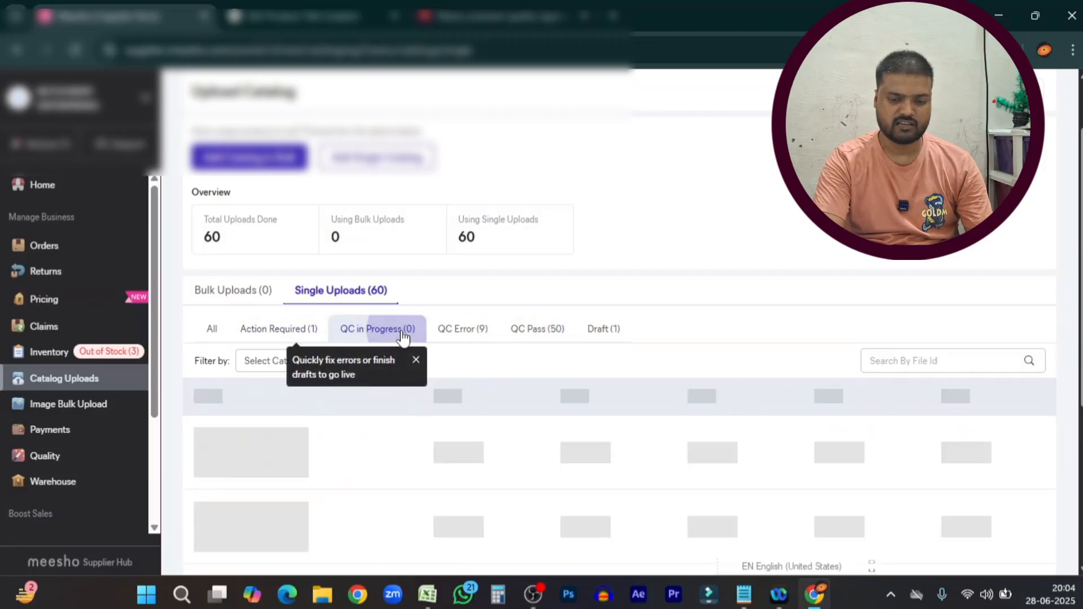
left_click(214, 333)
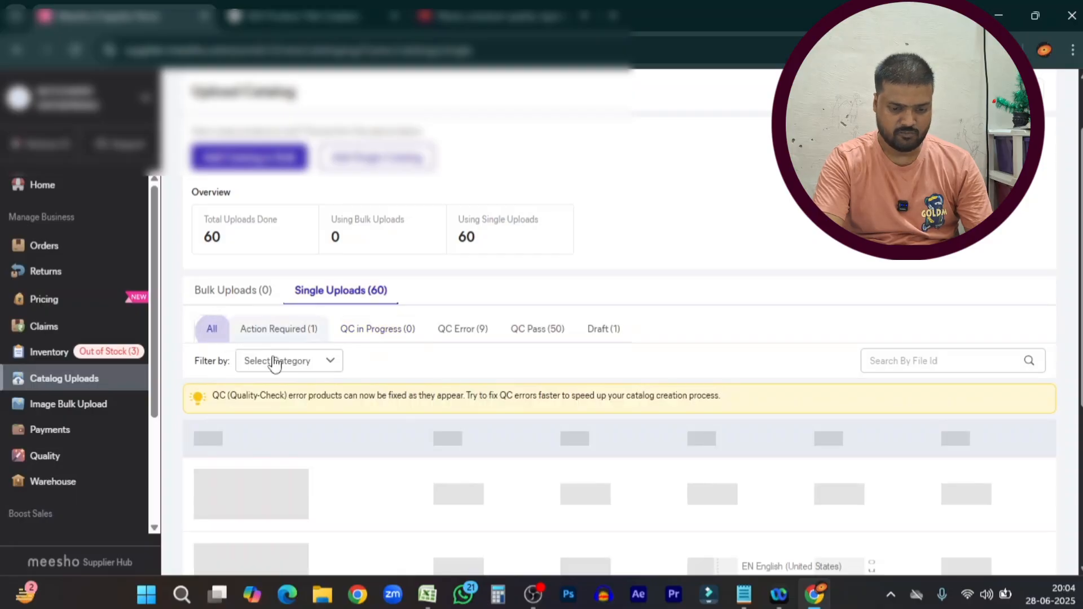
scroll(643, 342, "down", 3)
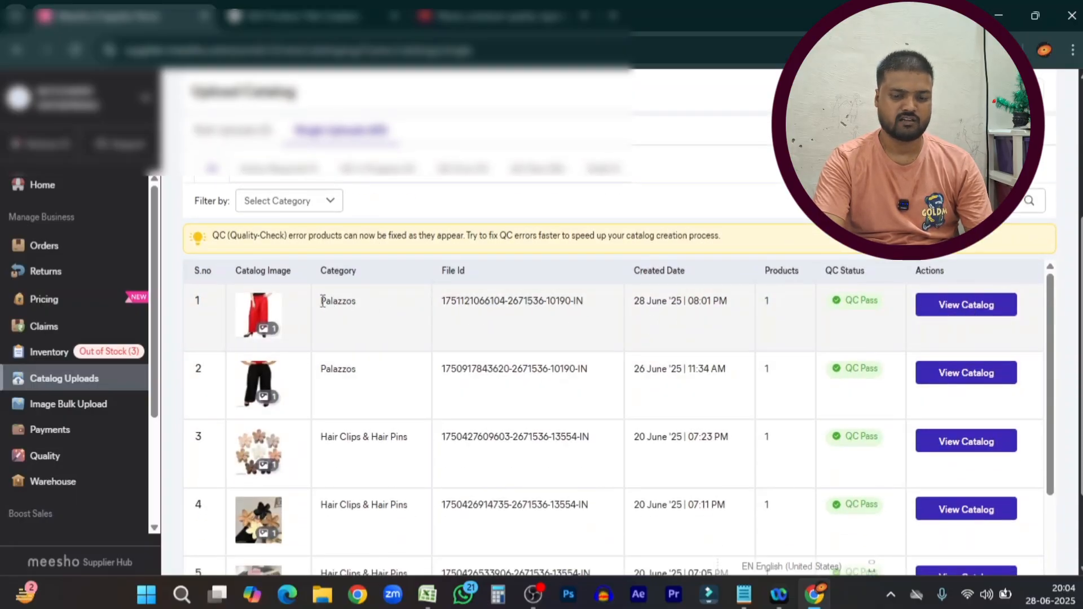
left_click_drag(323, 301, 845, 313)
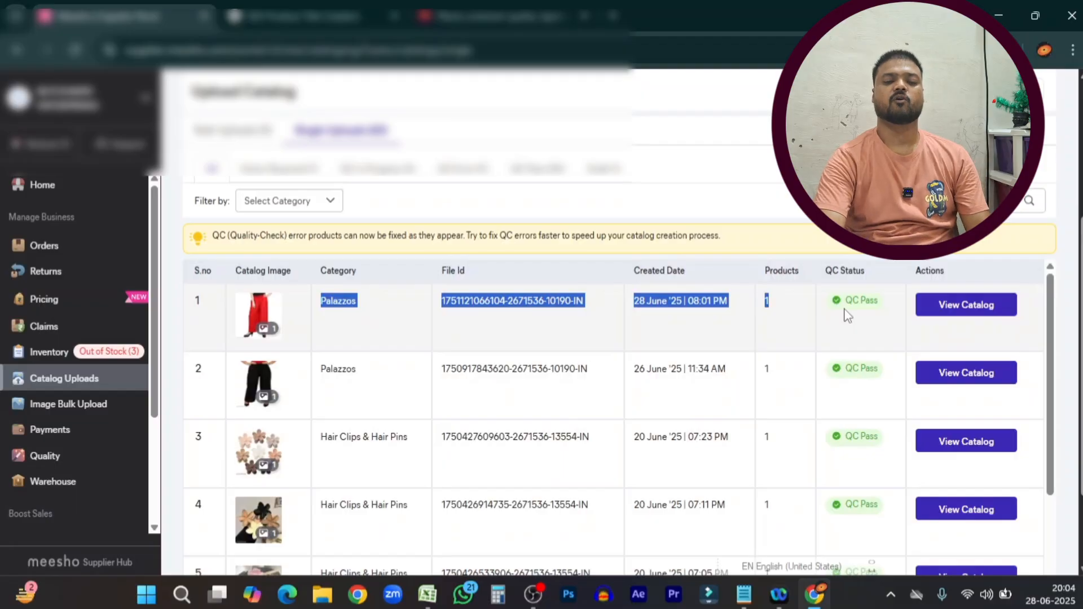
scroll(815, 362, "up", 4)
Step: In ChatGPT, copy the full list of 20 SEO keywords generated for the white palazzo pants
left_click(338, 16)
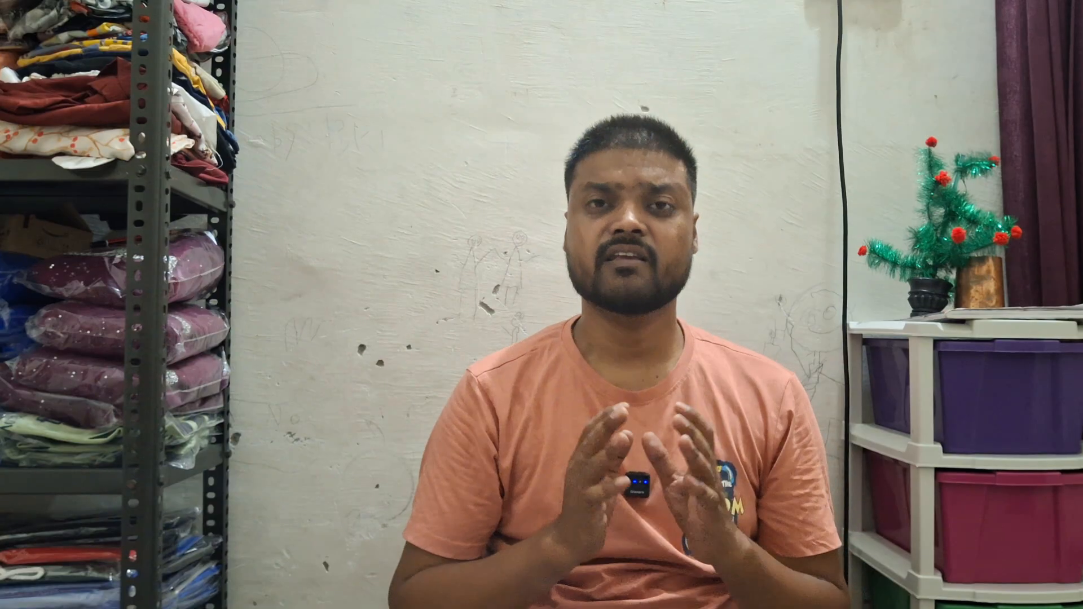
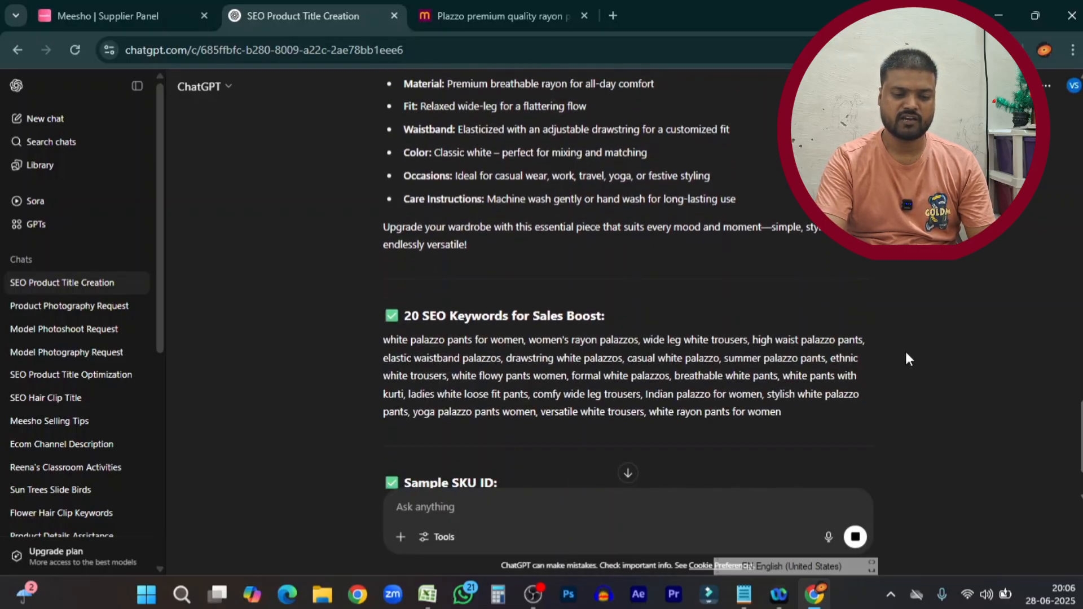
scroll(908, 359, "down", 1)
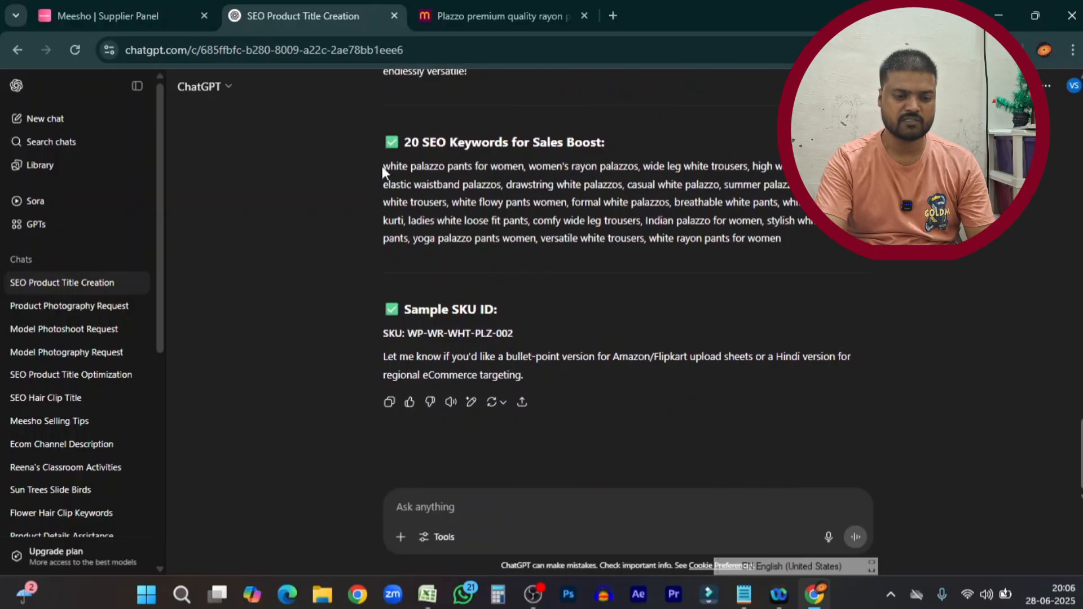
left_click_drag(384, 168, 838, 245)
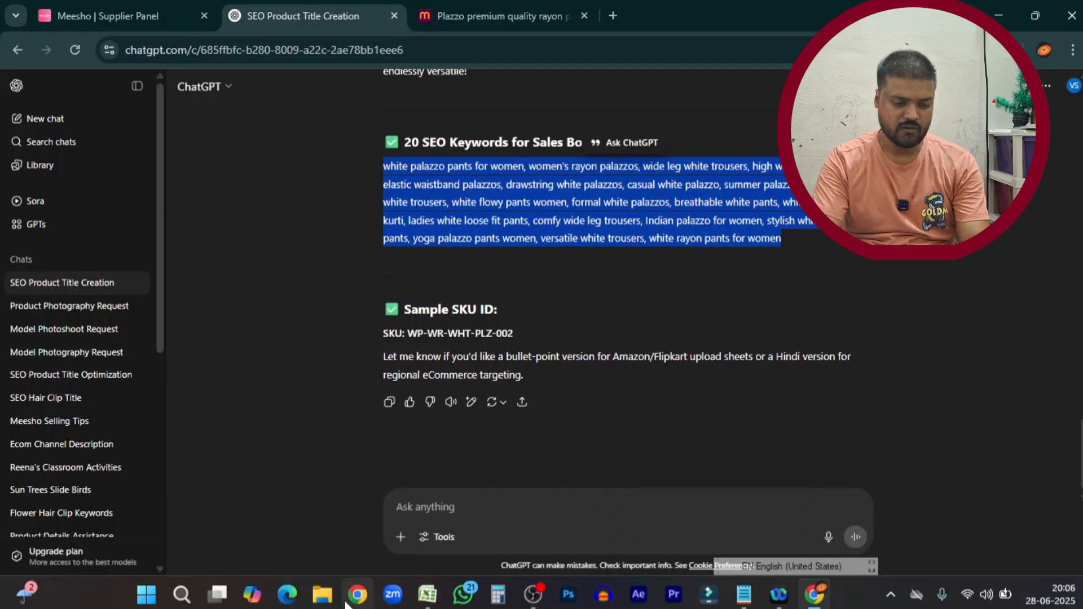
Step: Switch to File Explorer and open the White folder inside Plazzo Photos on Local Disk (D:)
left_click(326, 598)
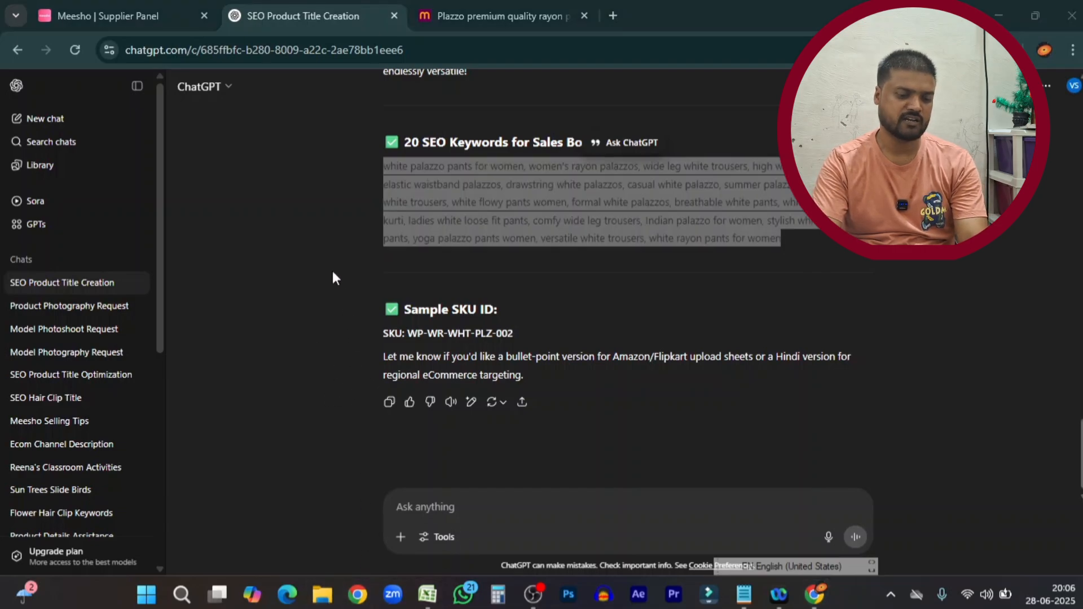
left_click(63, 375)
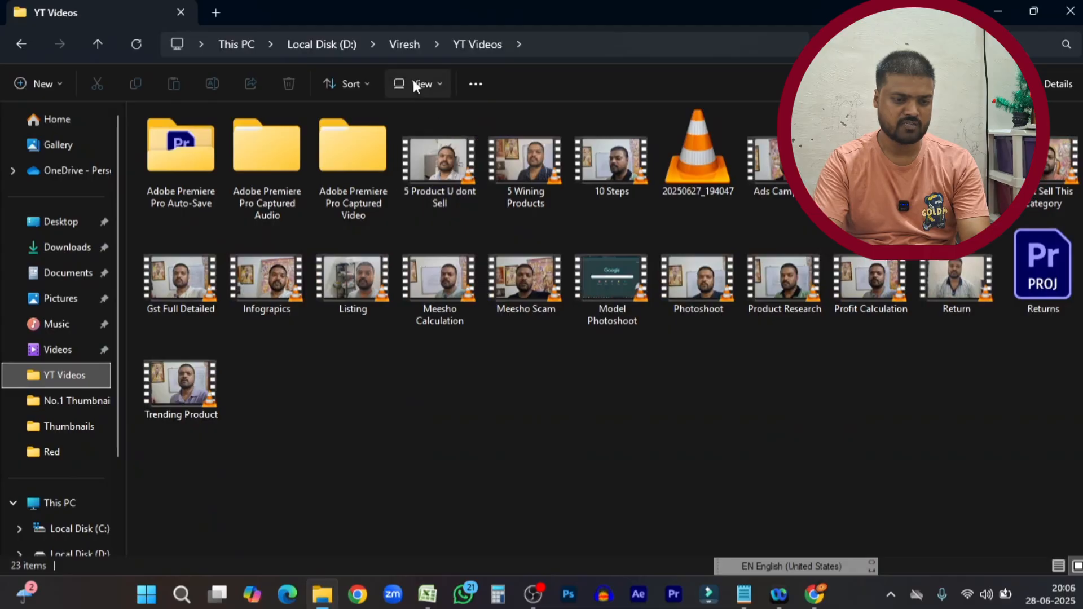
left_click(415, 84)
left_click(579, 381)
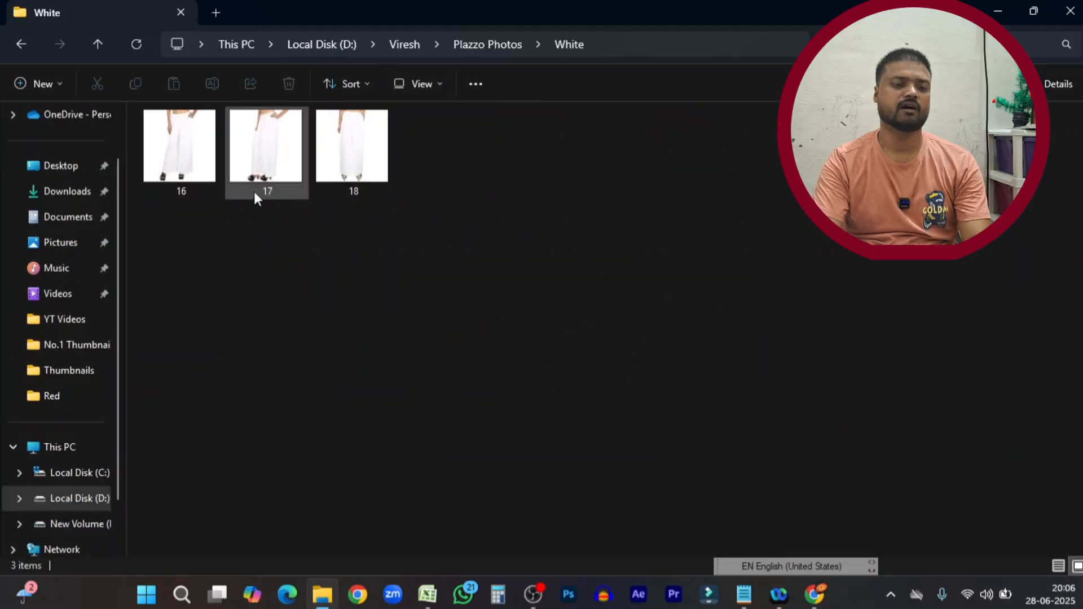
Step: Rename image 16 with the copied keyword list starting "white palazzo pants for women, women's rayon palazzos"
key("Right")
left_click(214, 84)
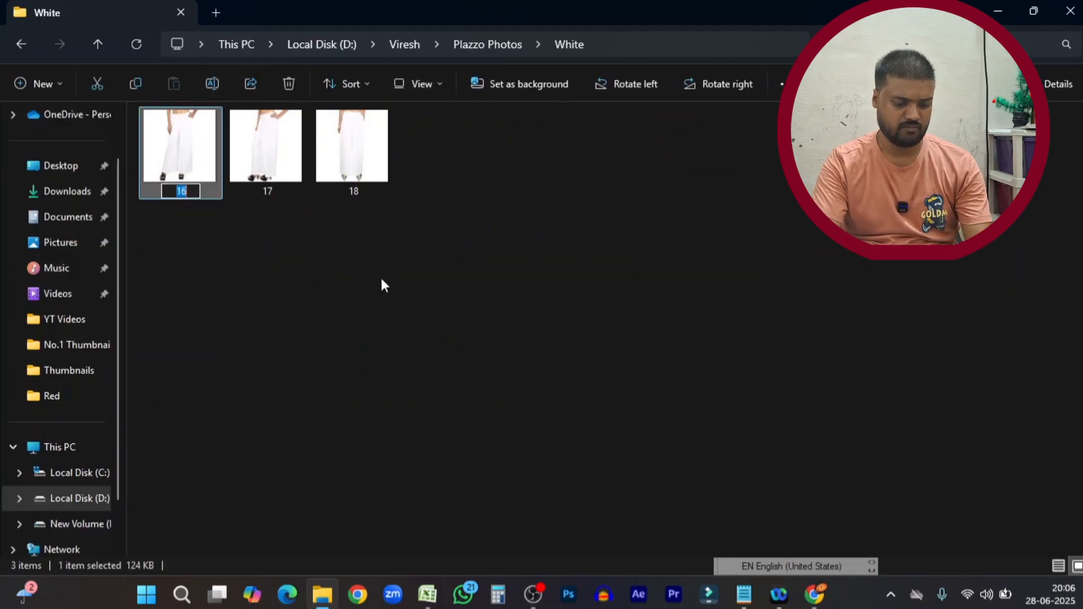
type("white palazzo pants for women, women's rayon palazzo, wide leg white trousers, high waist palazzo pants, elastic waistband palazzo, drawstring white palazzo, casual white palazzo, summer palazzo pants, ethnic white")
key("Return")
Step: Rename image 17 with the same white palazzo keywords, accepting the numbered variant for the duplicate name
left_click(275, 171)
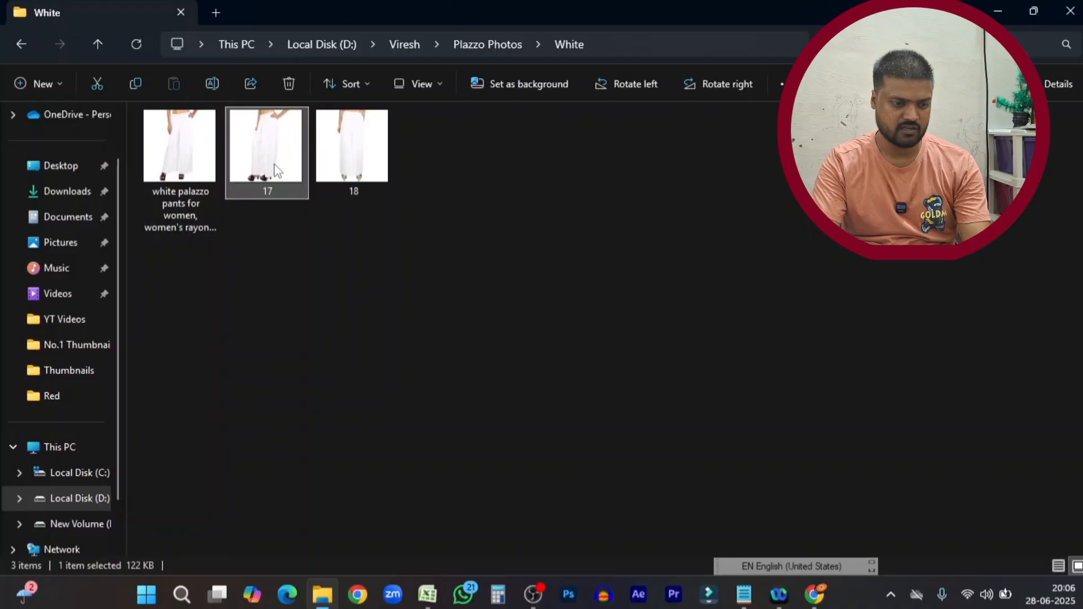
left_click(213, 84)
type("white palazzo pants for women, women's rayon palazzos, wide leg white trousers, high waist palazzo pants, elastic waistband palazzos, drawstring white palazzos, casual white palazzo, summer palazzo pants, ethnic white")
key("Return")
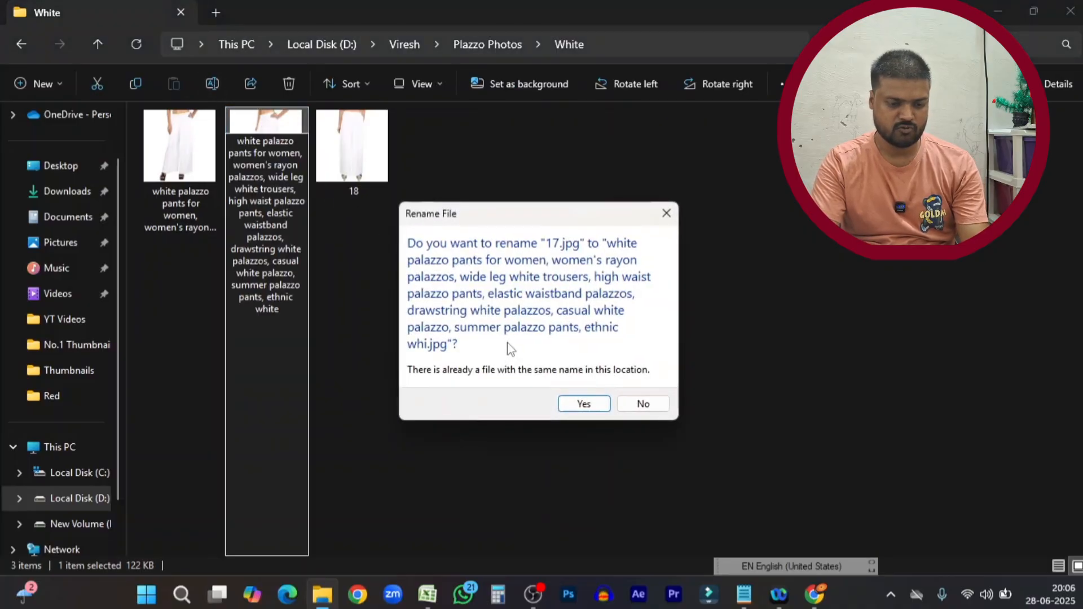
left_click(585, 408)
Step: Rename image 18 with the same white palazzo keywords, accepting the numbered variant for the duplicate name
key("Right")
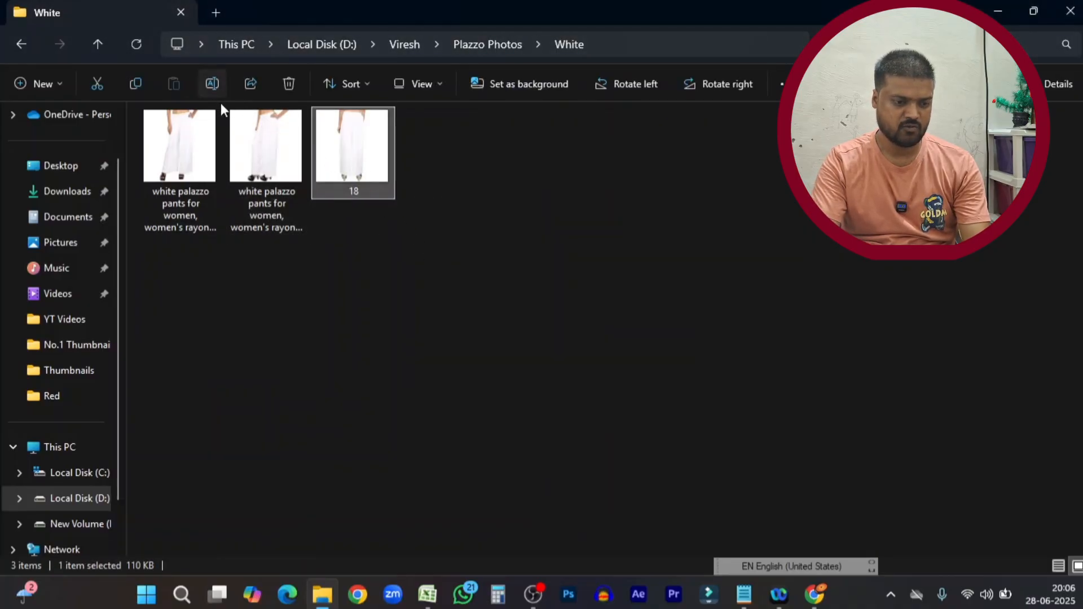
left_click(214, 84)
type("white palazzo pants for women, women's rayon palazzos, wide leg white trousers, high waist palazzo pants, elastic waistband palazzos, drawstring white palazzos, casual white palazzo, summer palazzo pants, ethnic white")
key("Return")
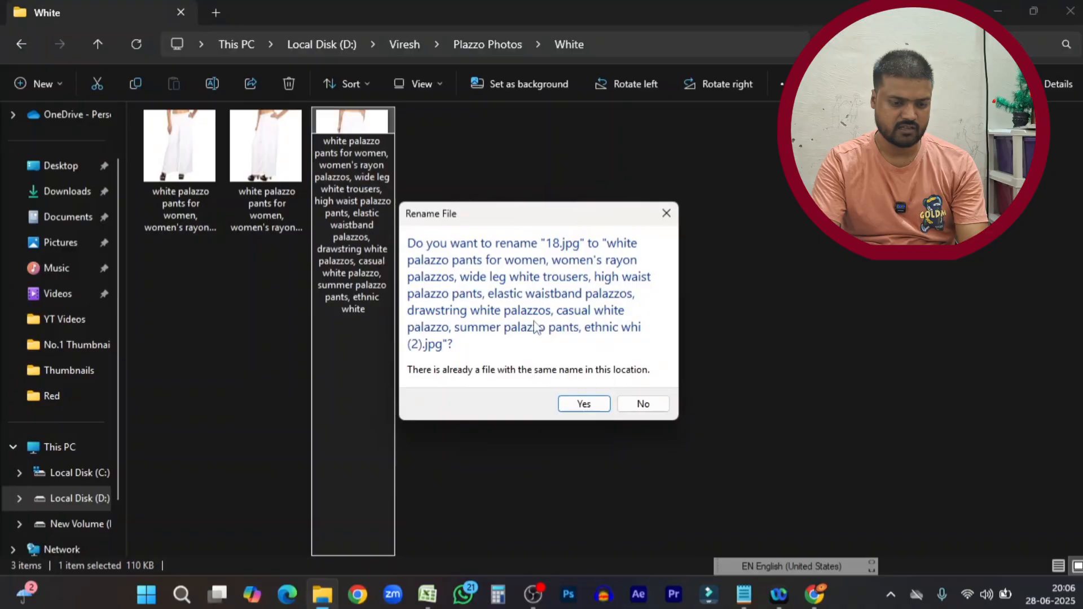
left_click(583, 404)
Step: Fill the Title and Subject in the first white palazzo image's detail properties with the copied keywords
left_click(182, 182)
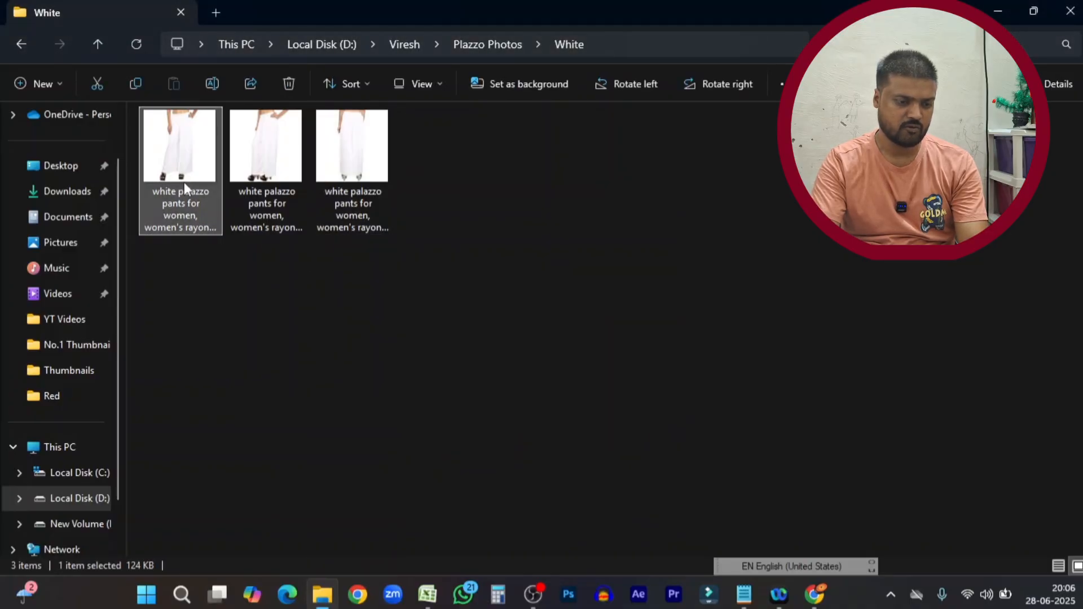
right_click(181, 176)
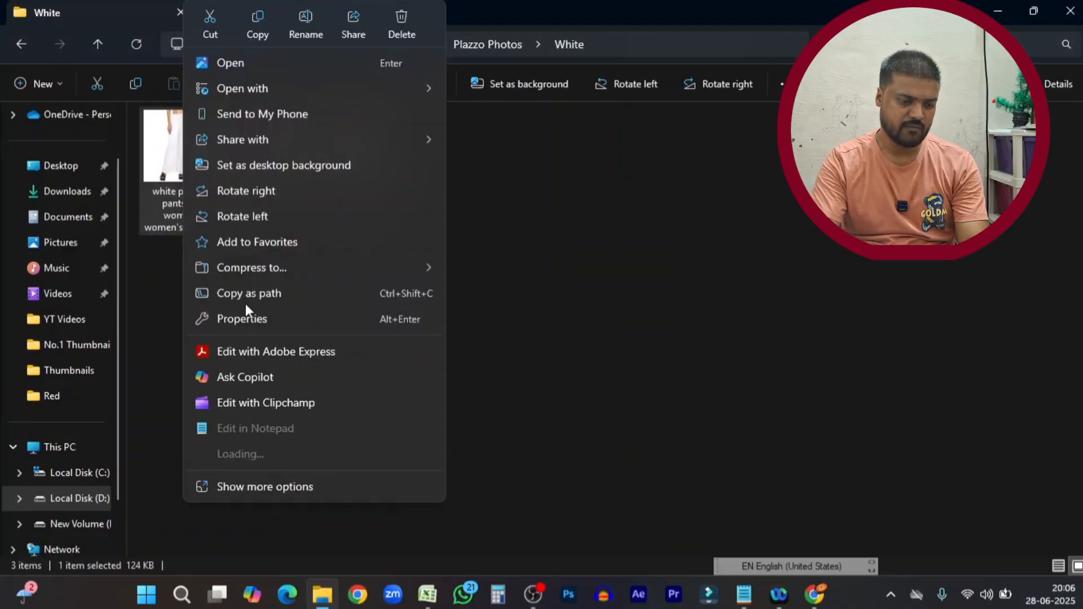
left_click(244, 310)
left_click(375, 201)
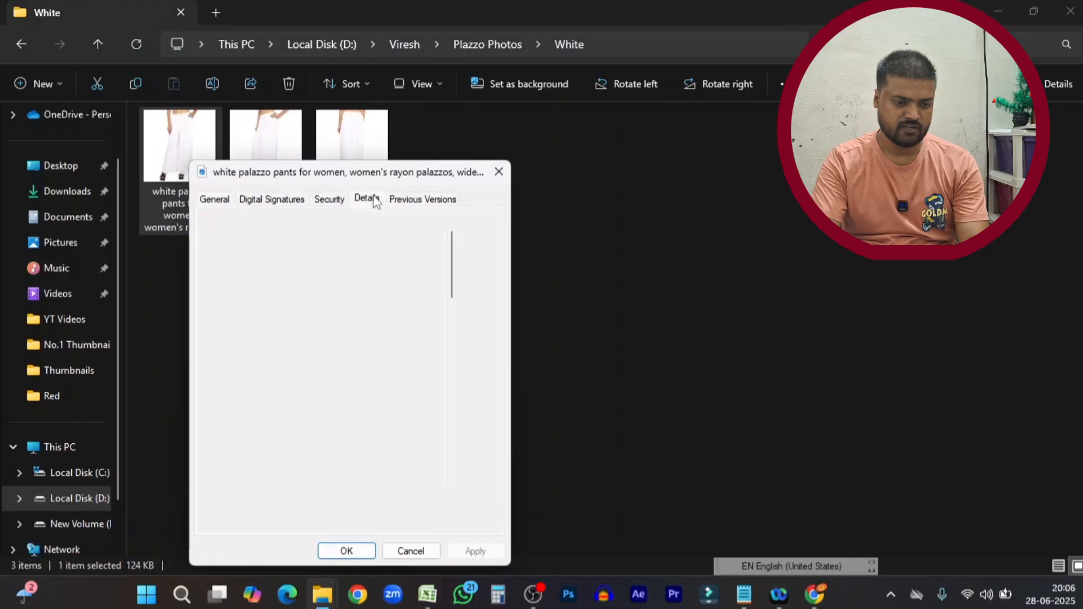
left_click(357, 261)
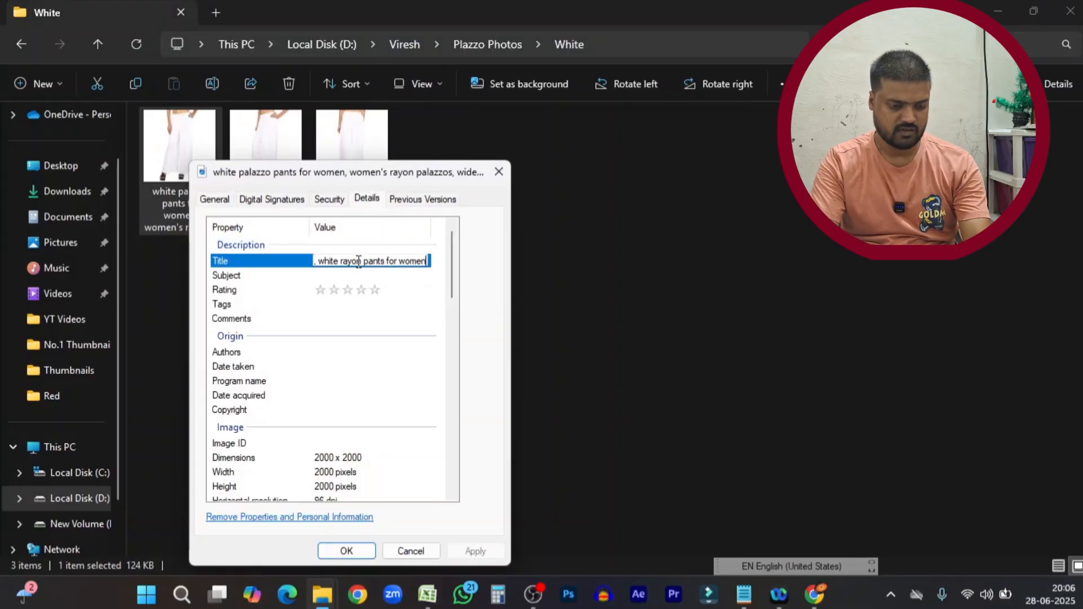
left_click(417, 275)
key("ctrl+v")
Step: Rate the first image five stars and paste the keywords into its Tags, Comments and Authors properties
left_click(374, 290)
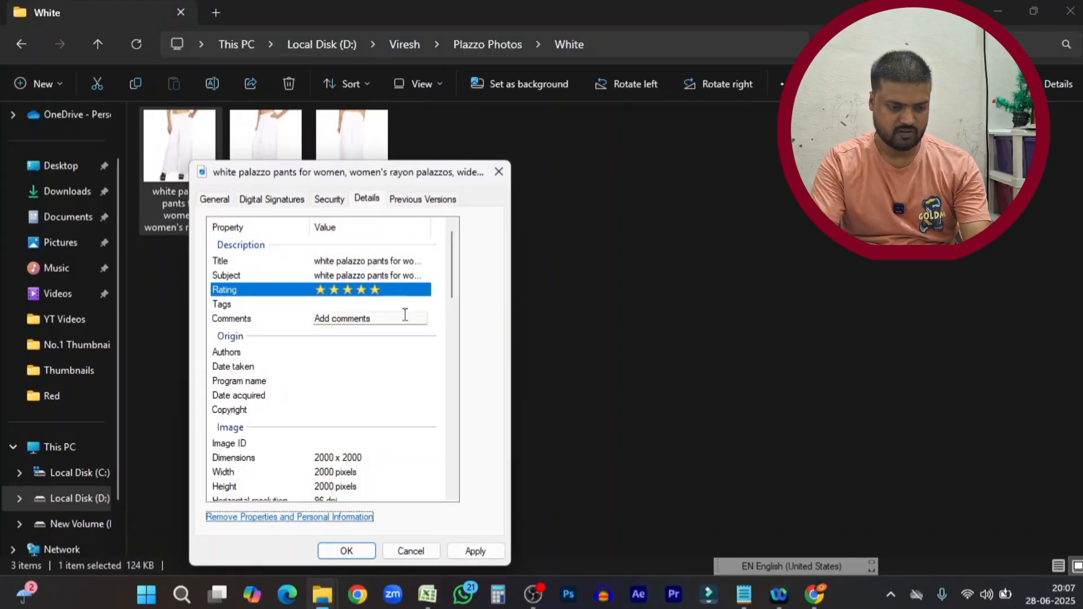
left_click(398, 305)
key("ctrl+v")
key("Tab")
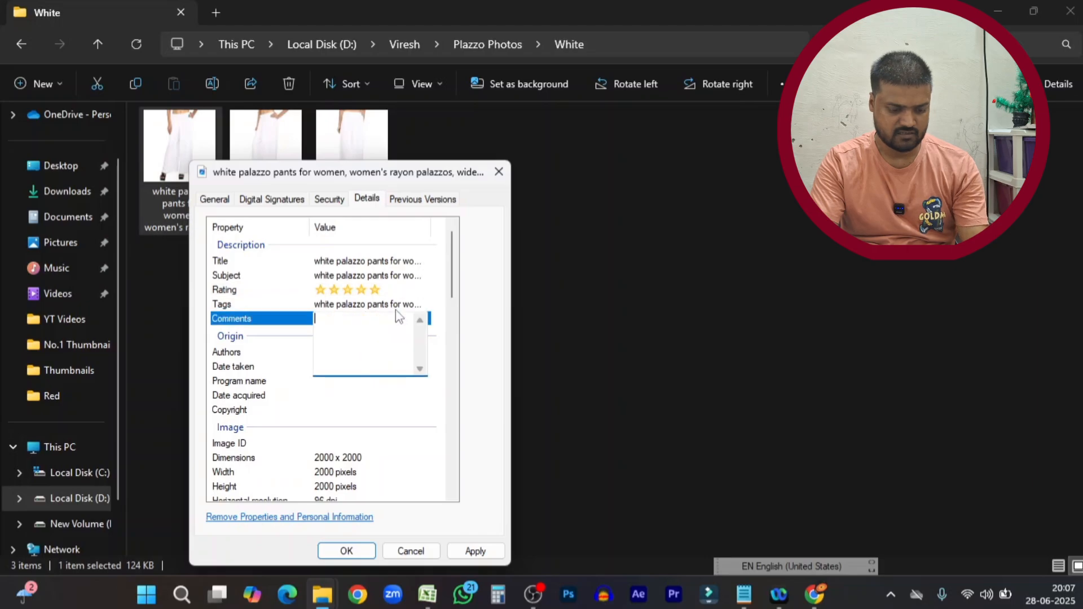
key("ctrl+v")
key("Tab")
key("ctrl+v")
key("Tab")
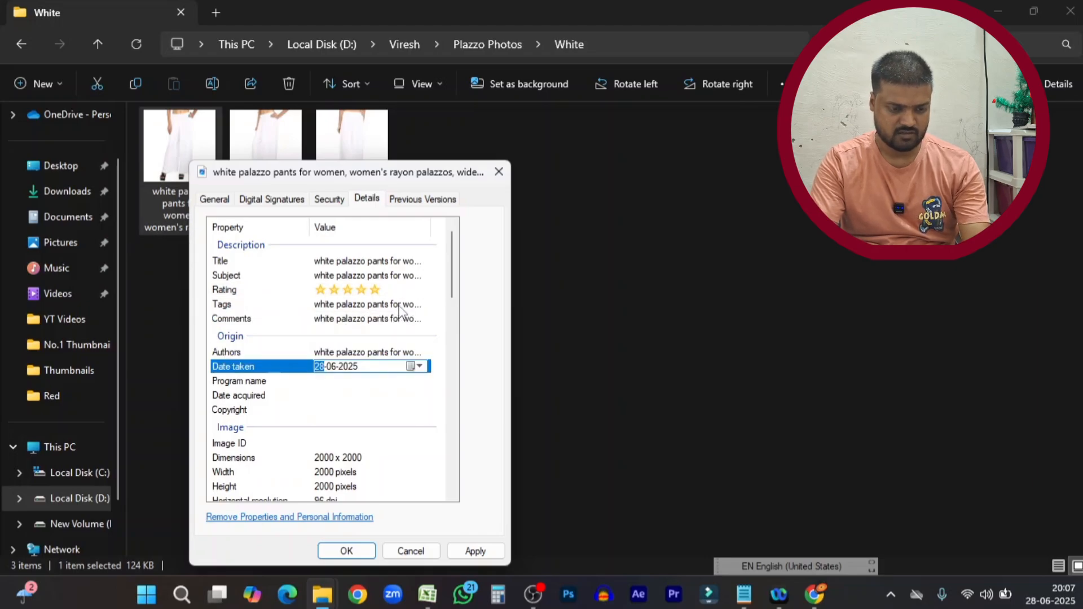
Step: Paste the keywords into the first image's Copyright, Camera maker and Camera model properties
key("Tab")
key("Tab")
key("ctrl+v")
key("Tab")
key("Tab")
key("Tab")
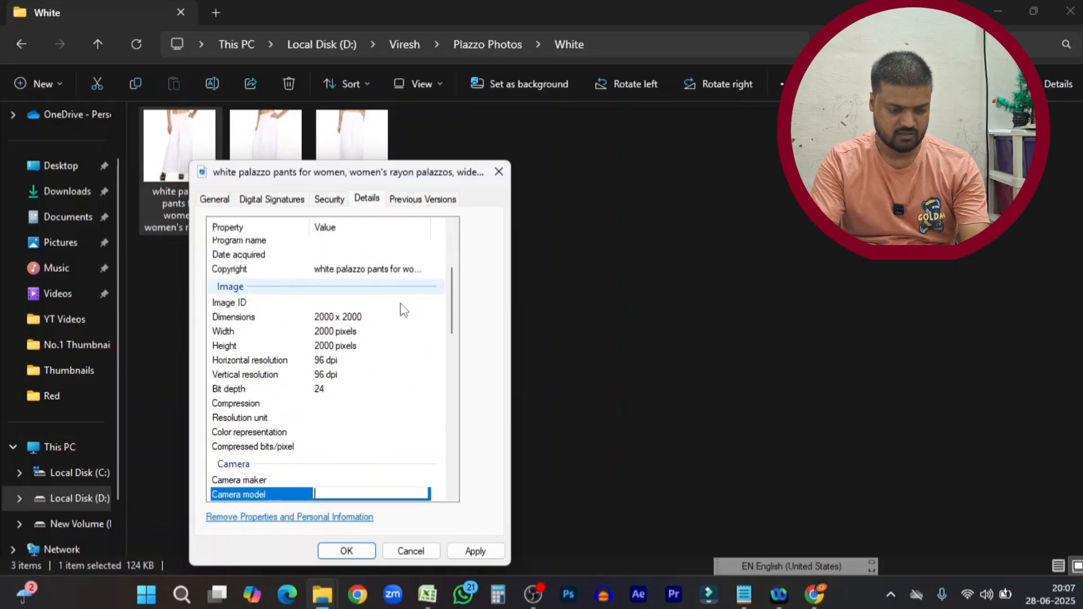
left_click(336, 439)
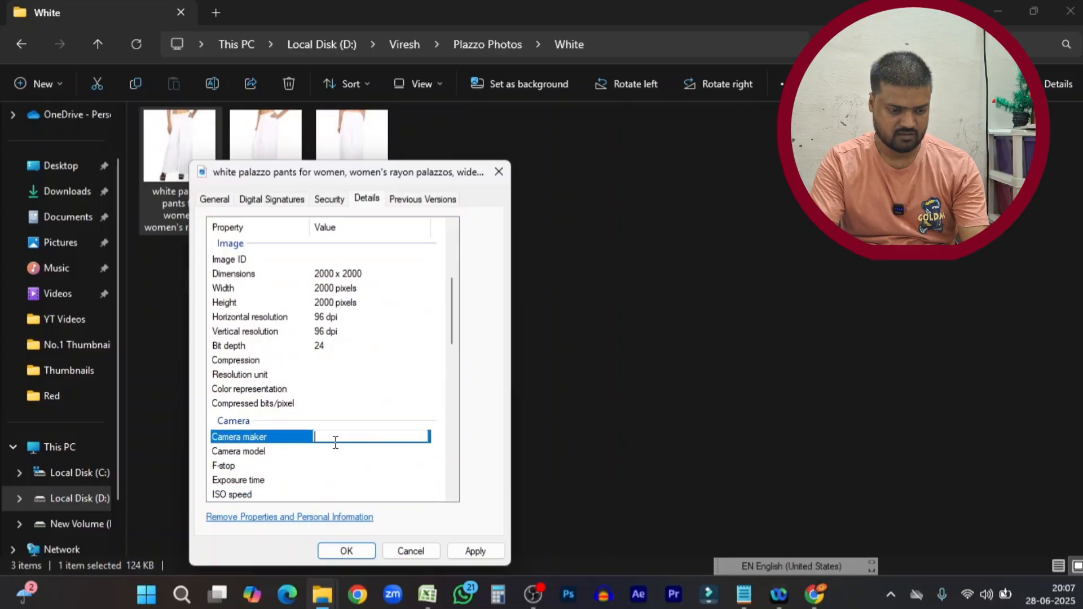
key("ctrl+v")
key("Tab")
key("ctrl+v")
Step: Paste the keywords into the first image's Lens maker, Lens model, Flash maker, Flash model and Camera serial number, and save the properties
key("Tab")
key("Tab")
key("Tab")
key("Tab")
key("Tab")
key("Tab")
key("Tab")
key("Tab")
key("Tab")
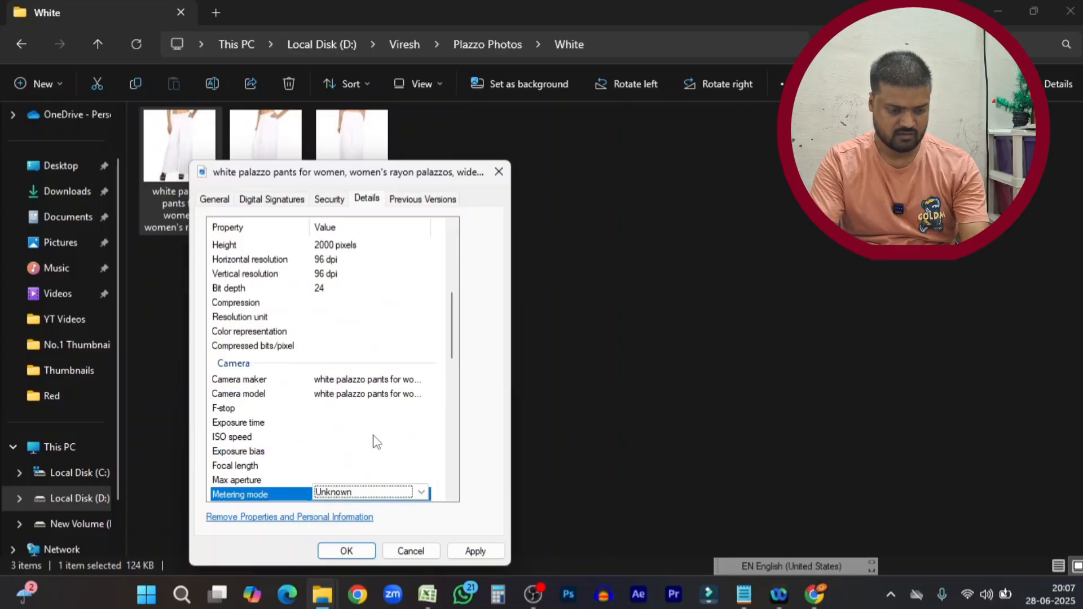
key("Tab")
key("Tab")
key("Tab")
key("ctrl+v")
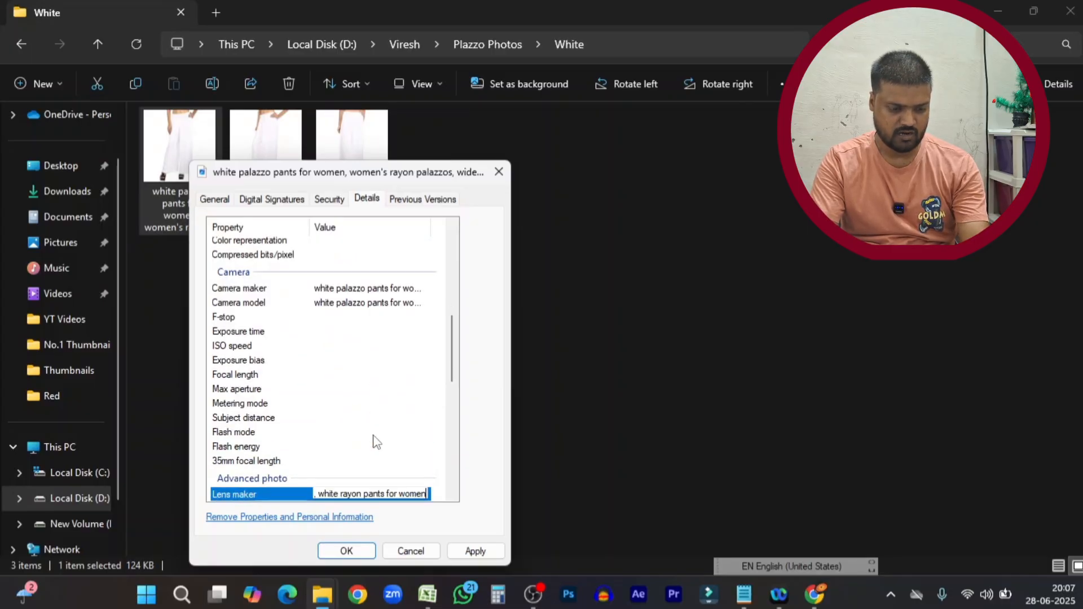
key("Tab")
key("ctrl+v")
key("Tab")
key("ctrl+v")
key("Tab")
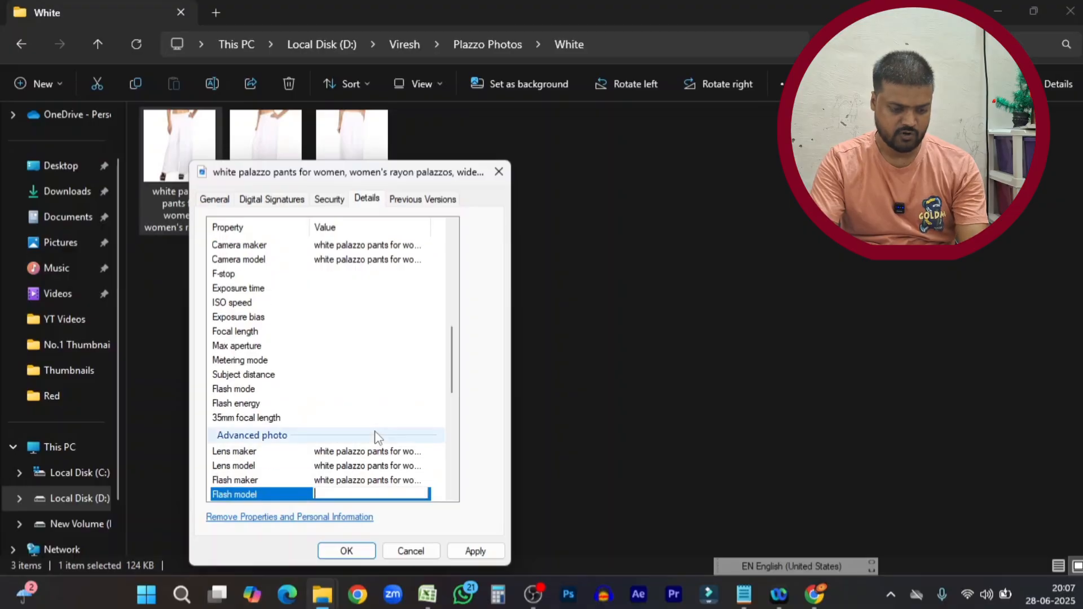
key("ctrl+v")
key("Tab")
key("ctrl+v")
left_click(474, 550)
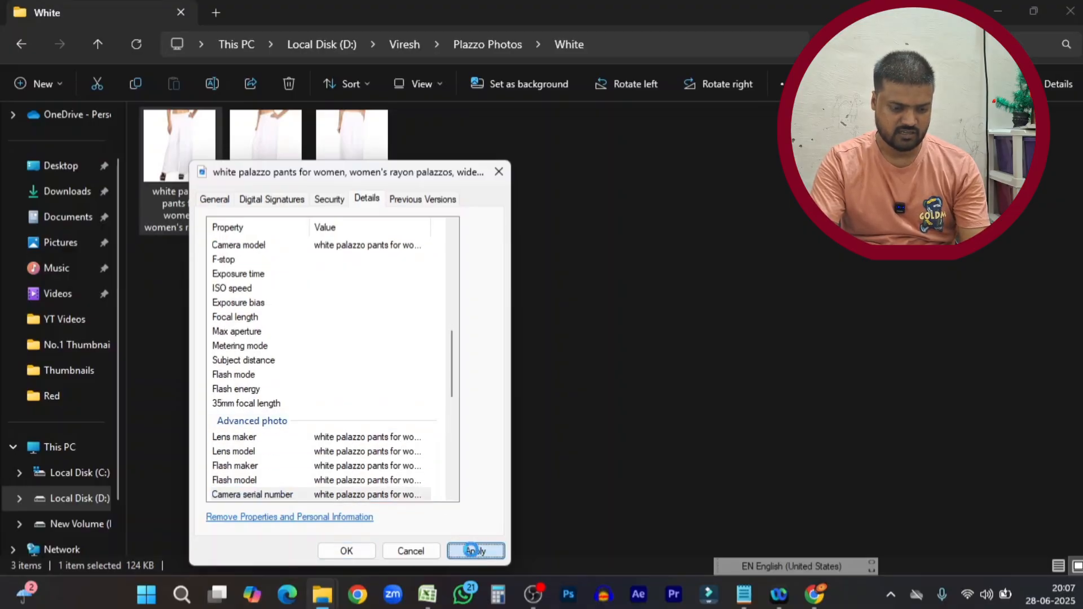
left_click(346, 550)
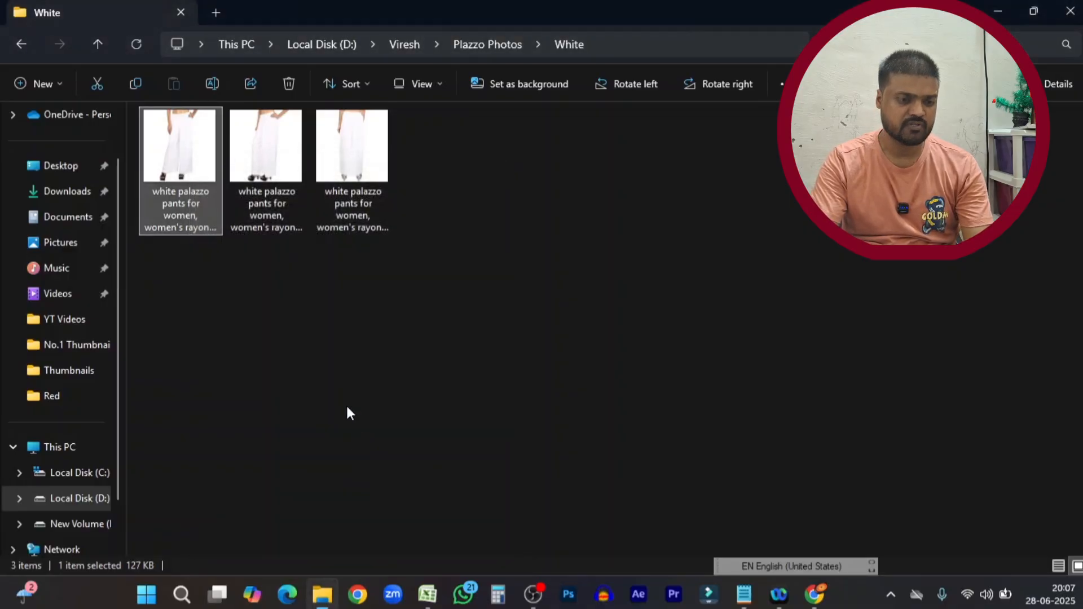
Step: Set the second white palazzo image's Title property to the copied keywords and its rating to five stars
right_click(254, 172)
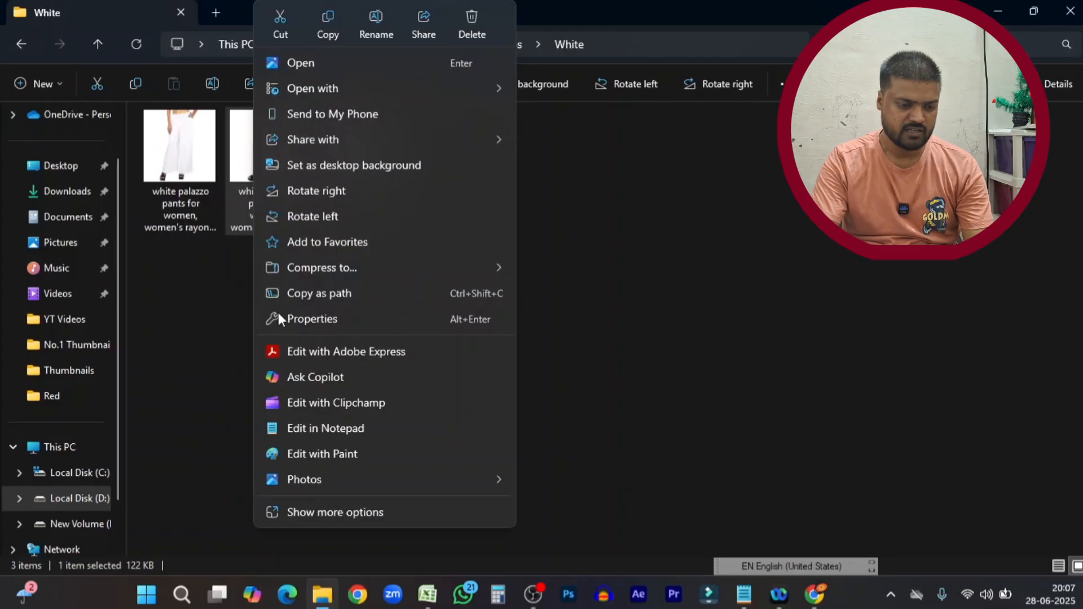
left_click(290, 318)
left_click(439, 201)
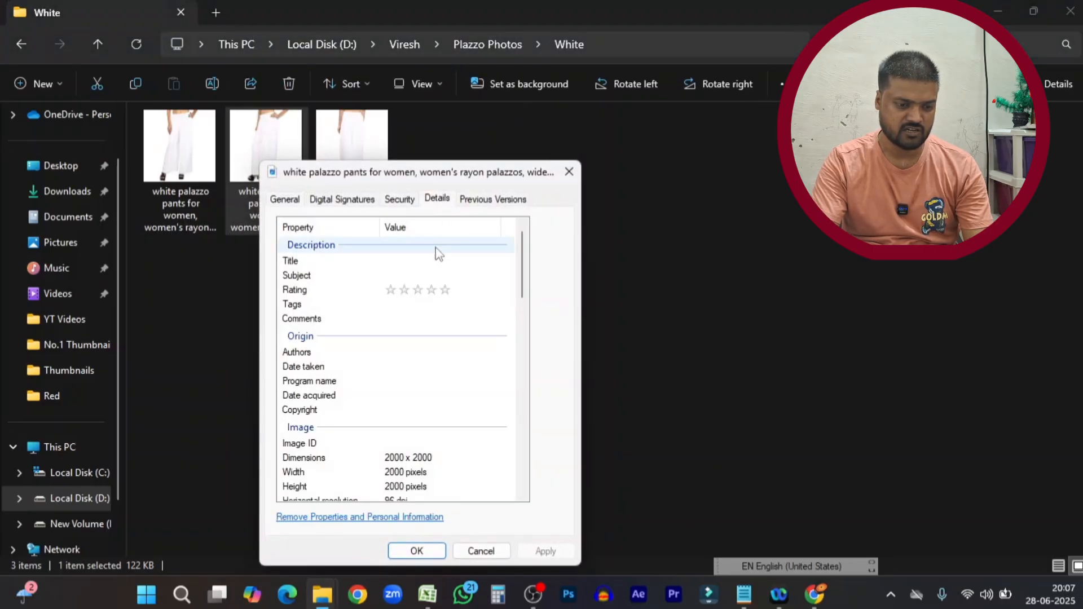
left_click(431, 260)
key("ctrl+v")
key("Tab")
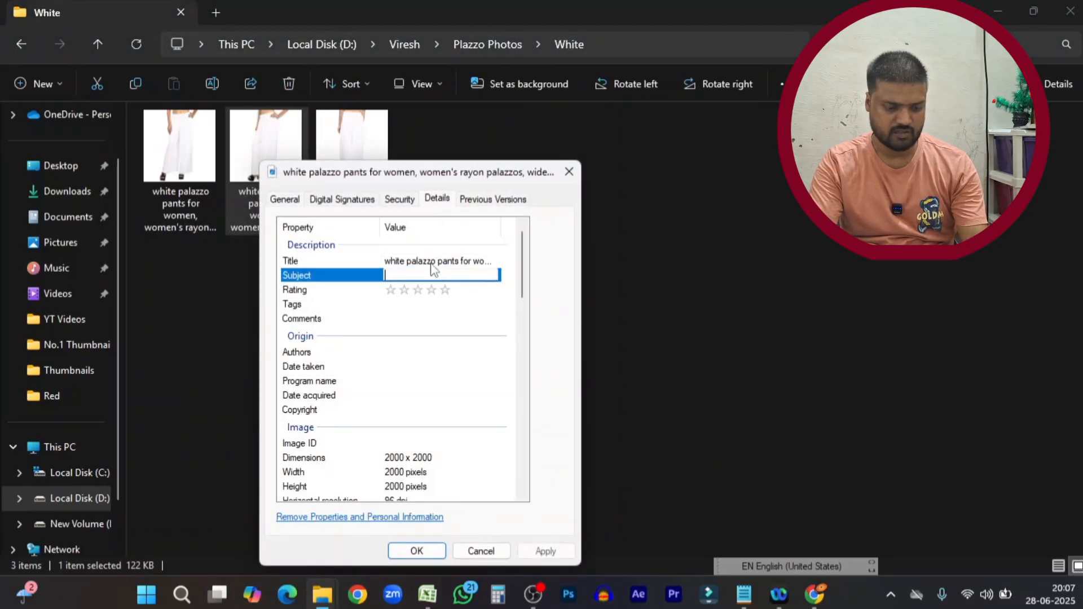
left_click(445, 290)
Step: Paste the keywords into the second image's Tags, Comments, Authors and Copyright properties
left_click(445, 306)
key("ctrl+v")
key("Tab")
key("ctrl+v")
key("Tab")
key("ctrl+v")
key("Tab")
key("Tab")
key("Tab")
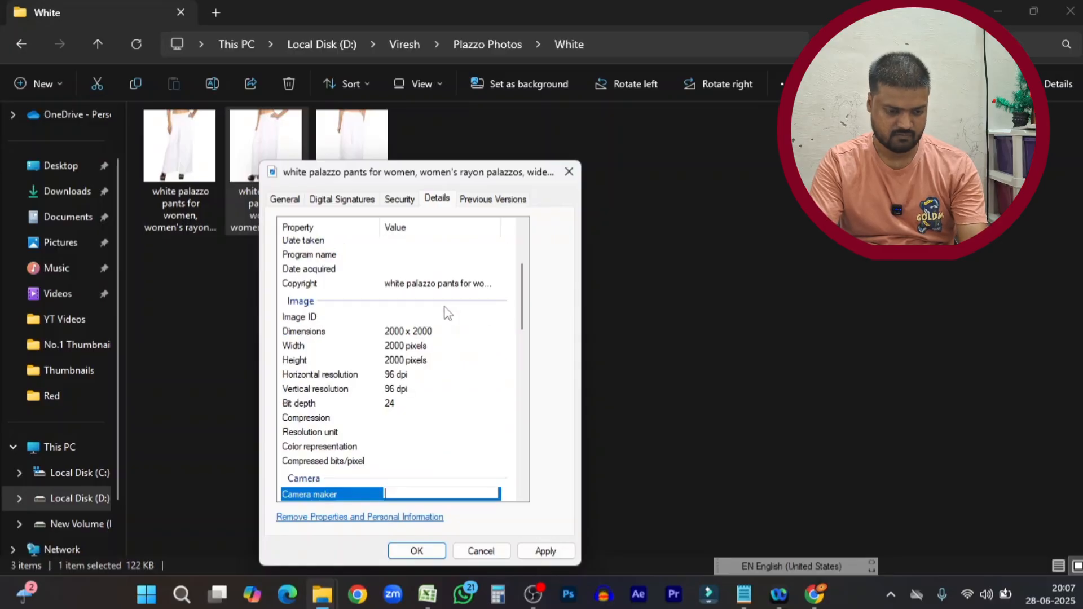
Step: Paste the keywords into the second image's camera and advanced photo properties, and save them
key("Tab")
key("ctrl+v")
key("Tab")
key("ctrl+v")
key("Tab")
key("ctrl+v")
key("Tab")
key("ctrl+v")
key("Tab")
key("ctrl+v")
key("Tab")
left_click(546, 551)
left_click(417, 551)
Step: Set the third white palazzo image's Title and Subject properties to the copied keywords and its rating to five stars
right_click(373, 147)
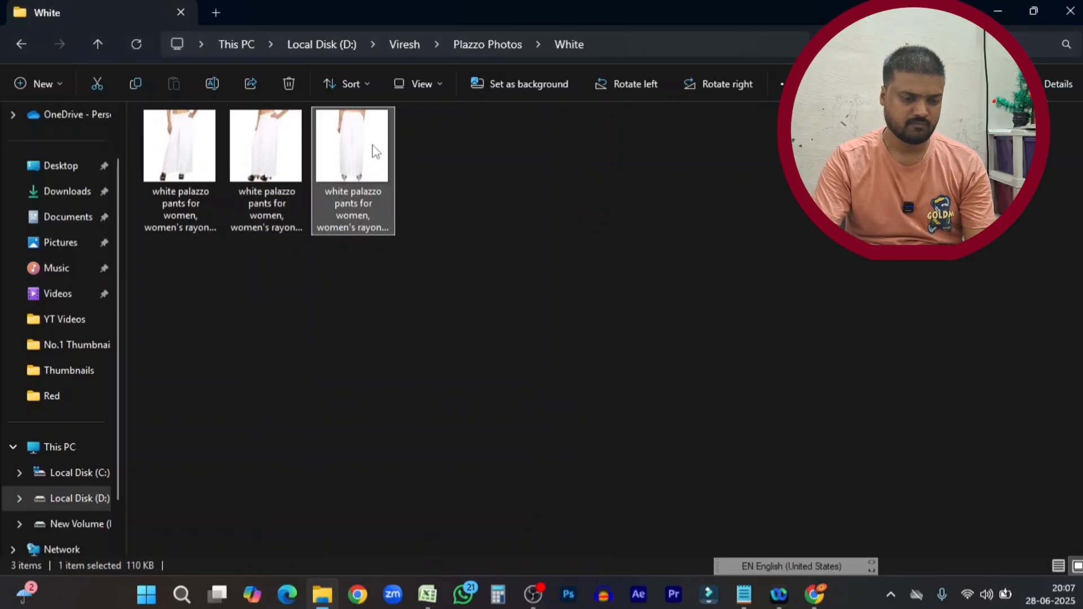
left_click(509, 305)
left_click(556, 184)
left_click(536, 245)
key("ctrl+v")
key("Tab")
key("ctrl+v")
key("Tab")
left_click(564, 275)
Step: Paste the keywords into the third image's Tags, Comments, Authors and Copyright properties
left_click(565, 289)
key("ctrl+v")
key("Tab")
key("ctrl+v")
key("Tab")
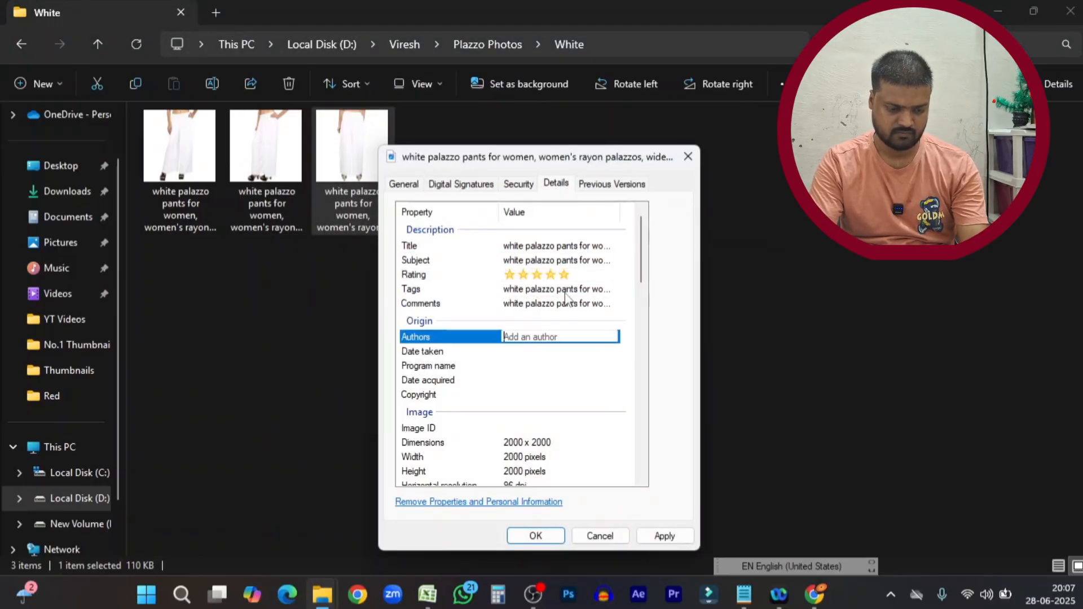
key("ctrl+v")
key("Tab")
key("Tab")
key("Tab")
key("Tab")
key("ctrl+v")
key("Tab")
Step: Paste the keywords into the third image's camera, lens, flash and serial number properties, save them and close the folder
key("ctrl+v")
key("Tab")
key("ctrl+v")
key("Tab")
key("Tab")
key("Tab")
key("Tab")
key("ctrl+v")
key("Tab")
key("ctrl+v")
key("Tab")
key("ctrl+v")
key("Tab")
key("ctrl+v")
key("Tab")
key("ctrl+v")
key("Tab")
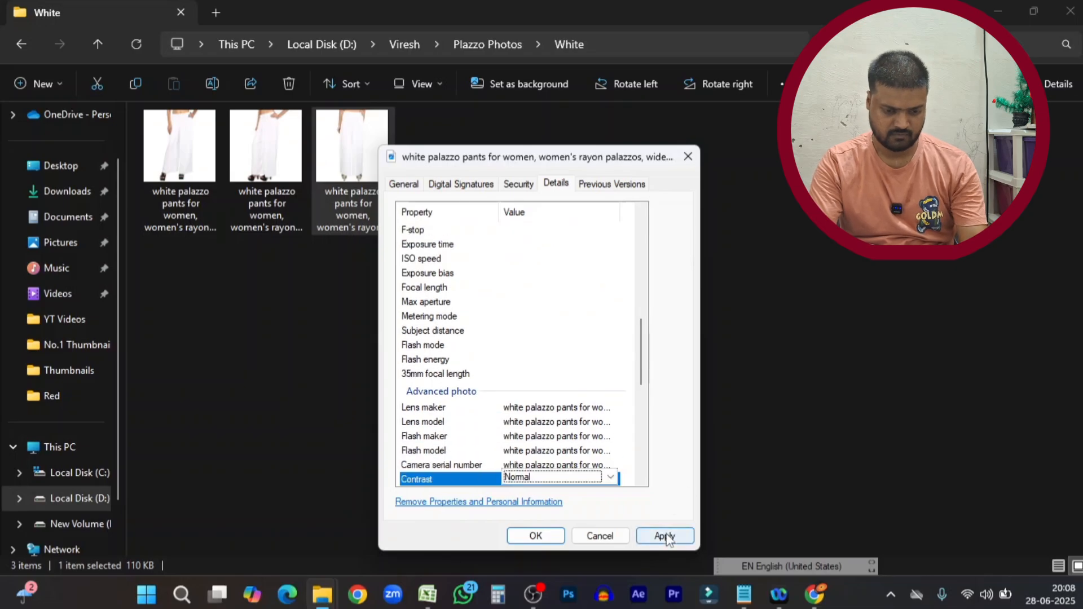
left_click(665, 536)
left_click(536, 536)
left_click(1071, 11)
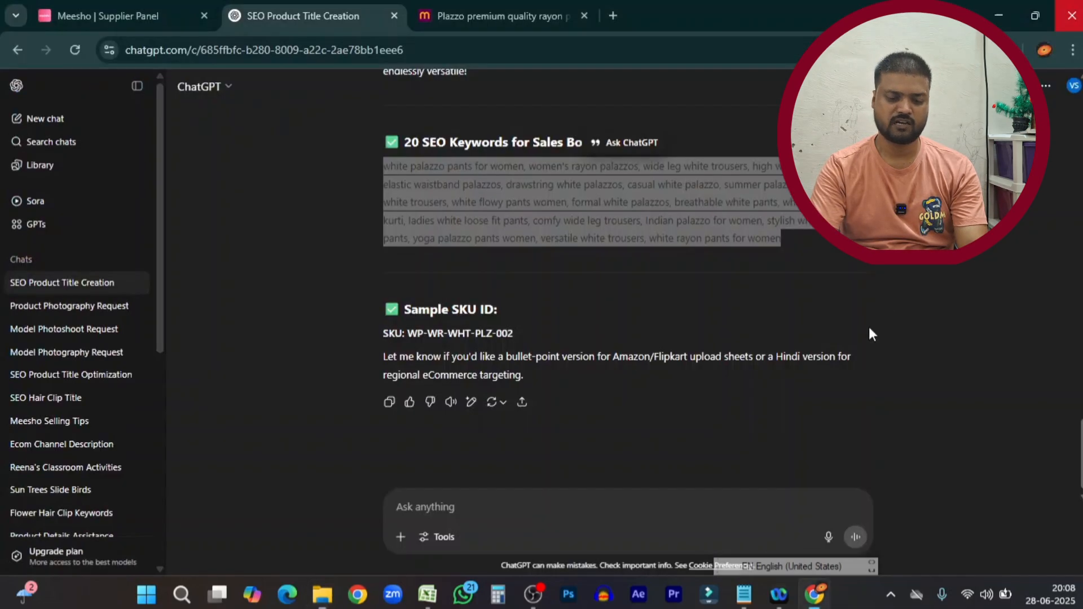
Step: Start a new single catalog on the Meesho Supplier Panel in Women Fashion, Western Wear, Palazzos
left_click(106, 8)
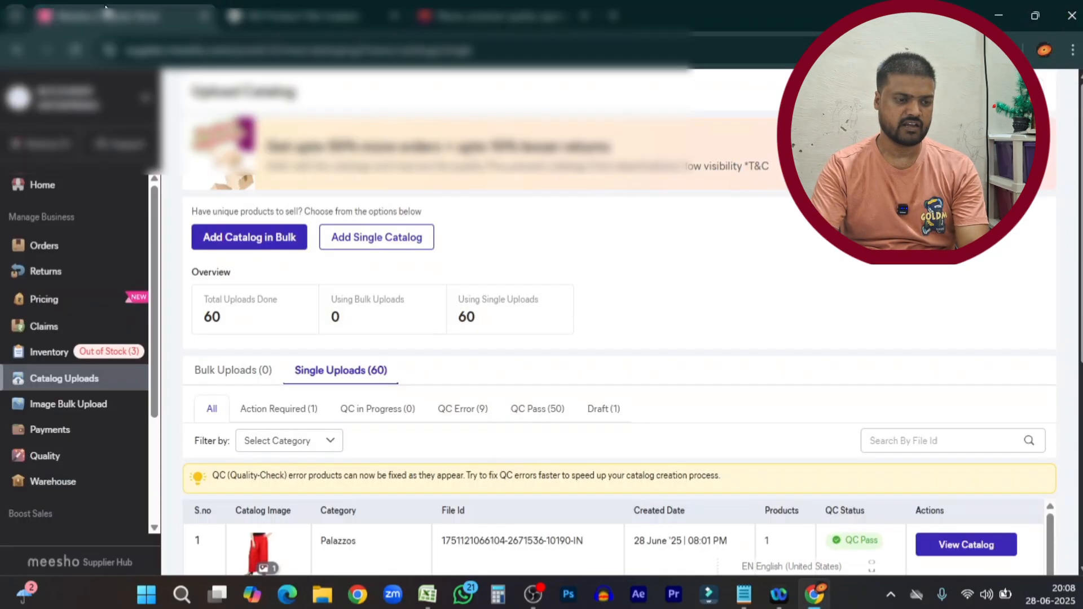
left_click(398, 235)
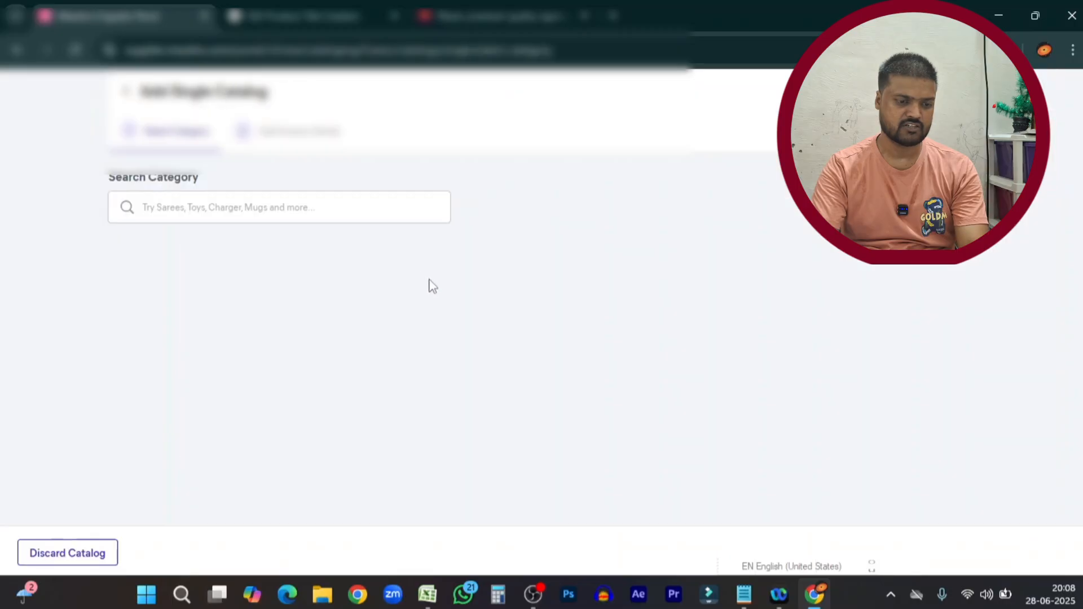
left_click(341, 278)
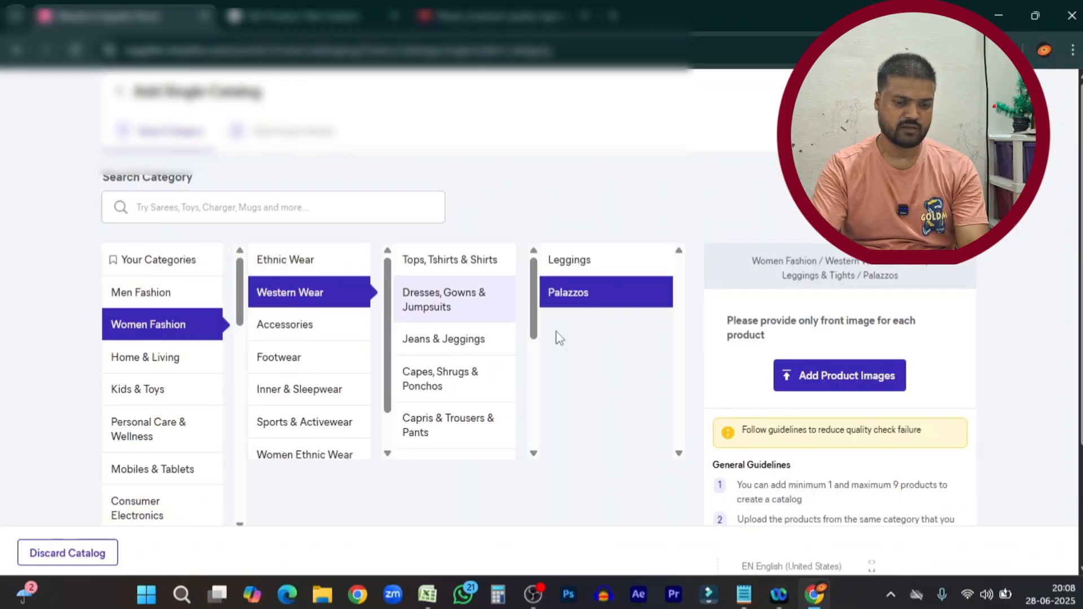
Step: Upload the front-view white palazzo image as the catalog's product and continue to the product details
scroll(835, 435, "down", 5)
left_click(835, 222)
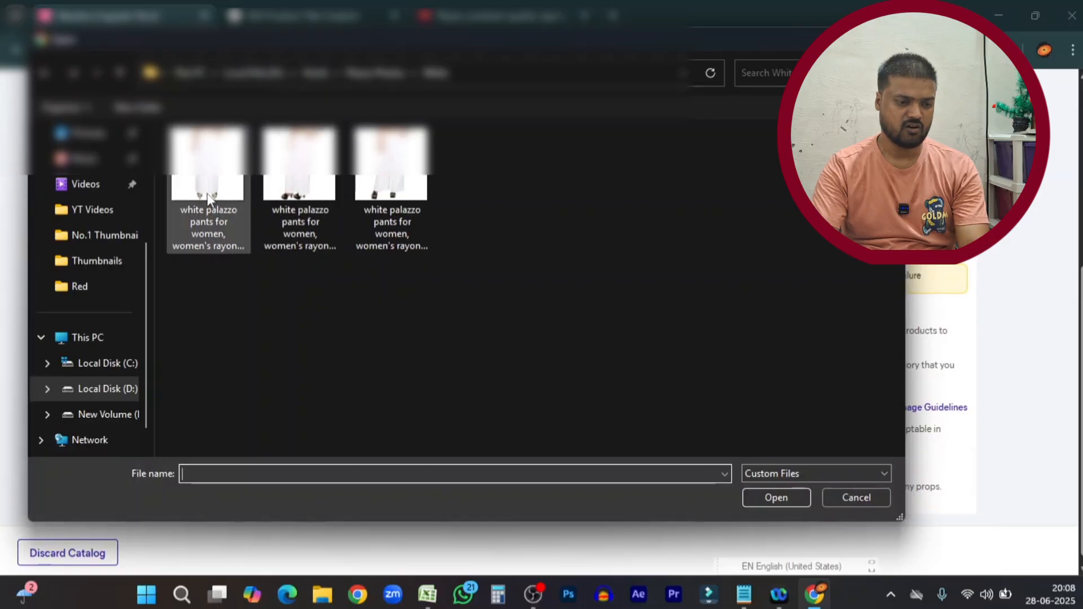
left_click(400, 185)
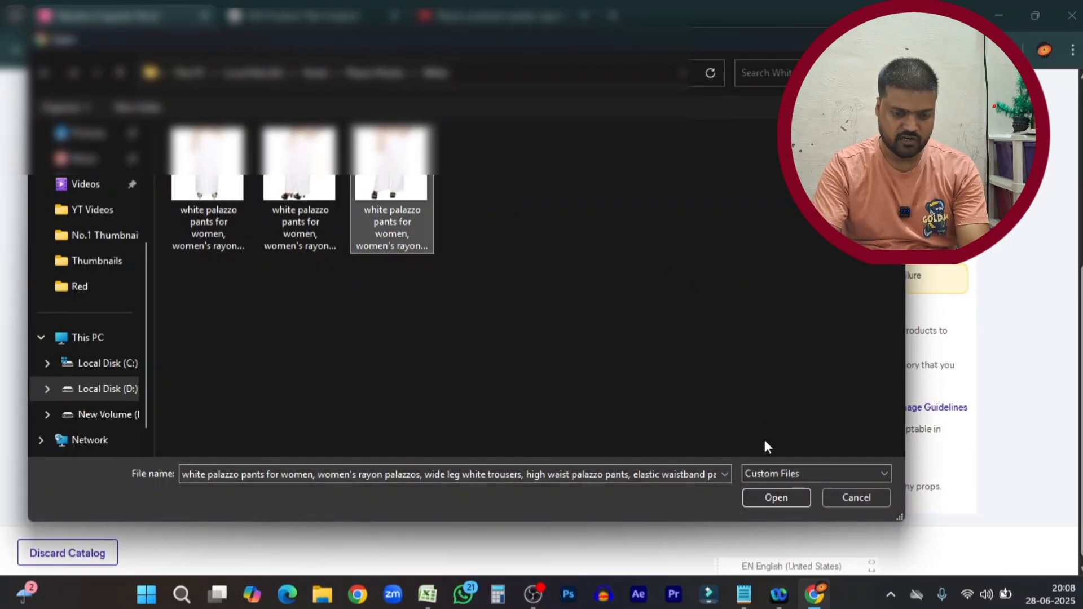
left_click(777, 496)
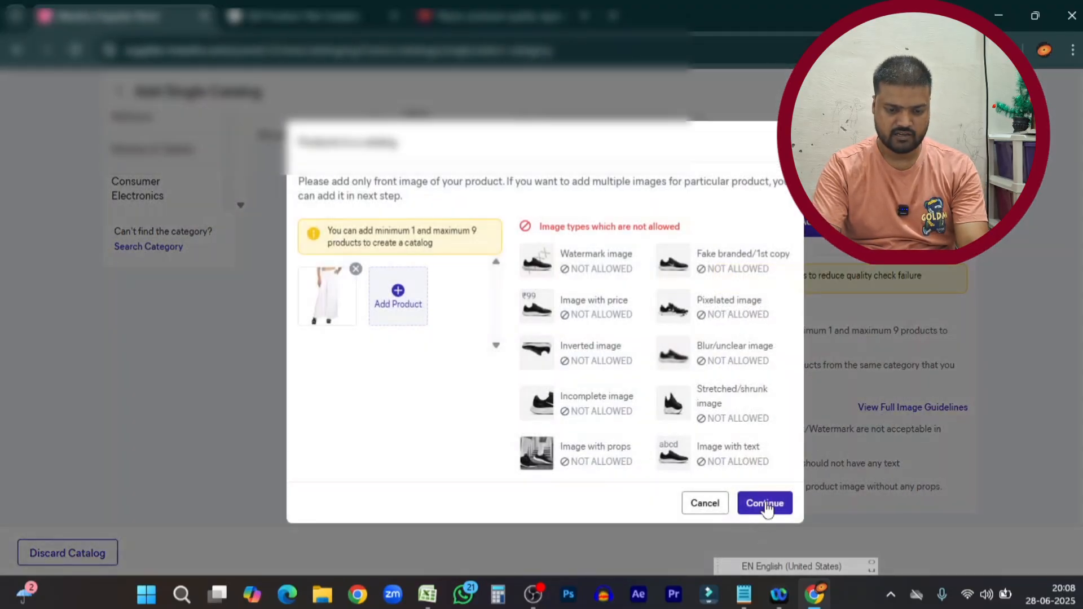
left_click(767, 504)
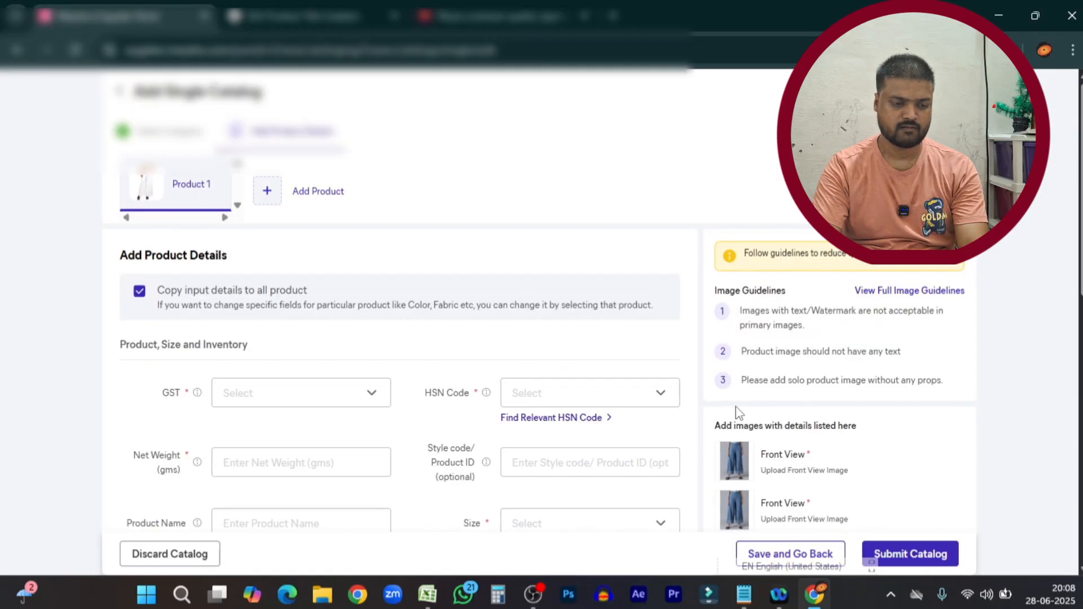
Step: Set the product's GST to 5, HSN code to 61046920 and net weight to 150 gms
scroll(487, 387, "down", 3)
left_click(361, 237)
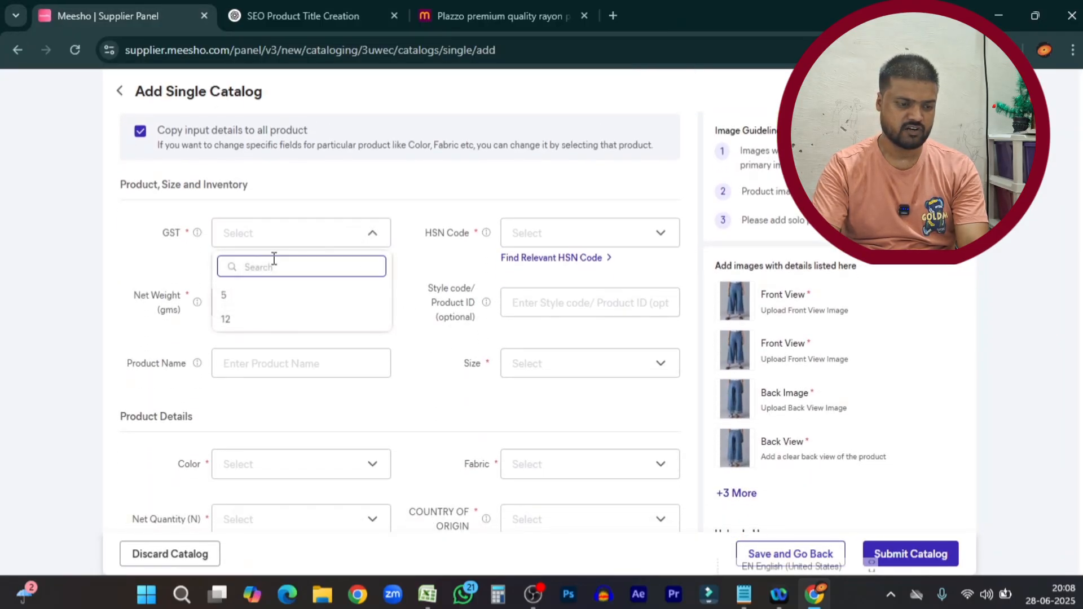
left_click(246, 294)
left_click(556, 234)
left_click(527, 298)
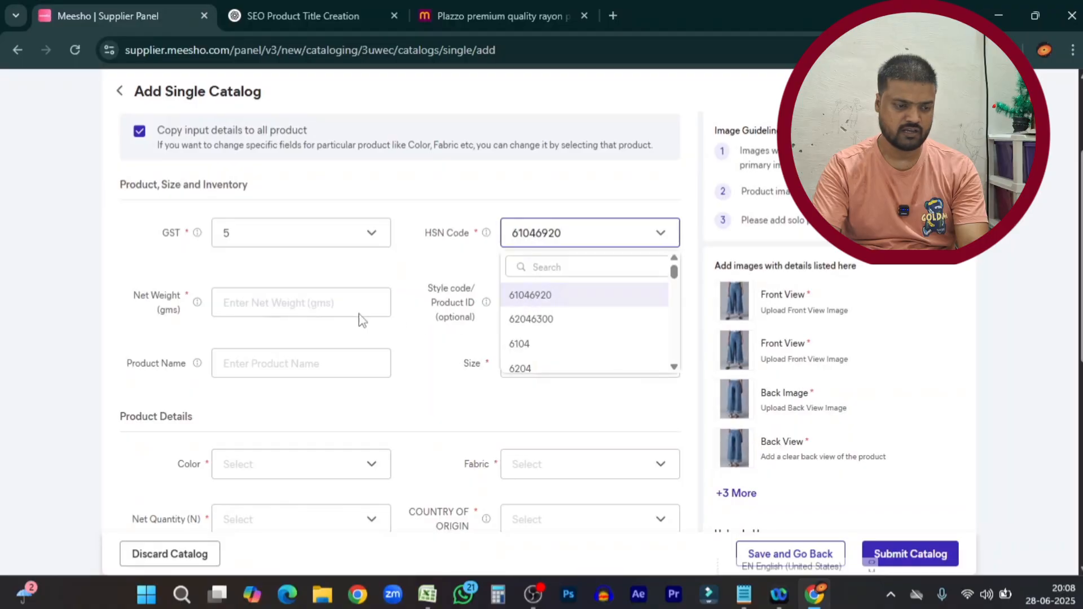
left_click(311, 305)
type("150")
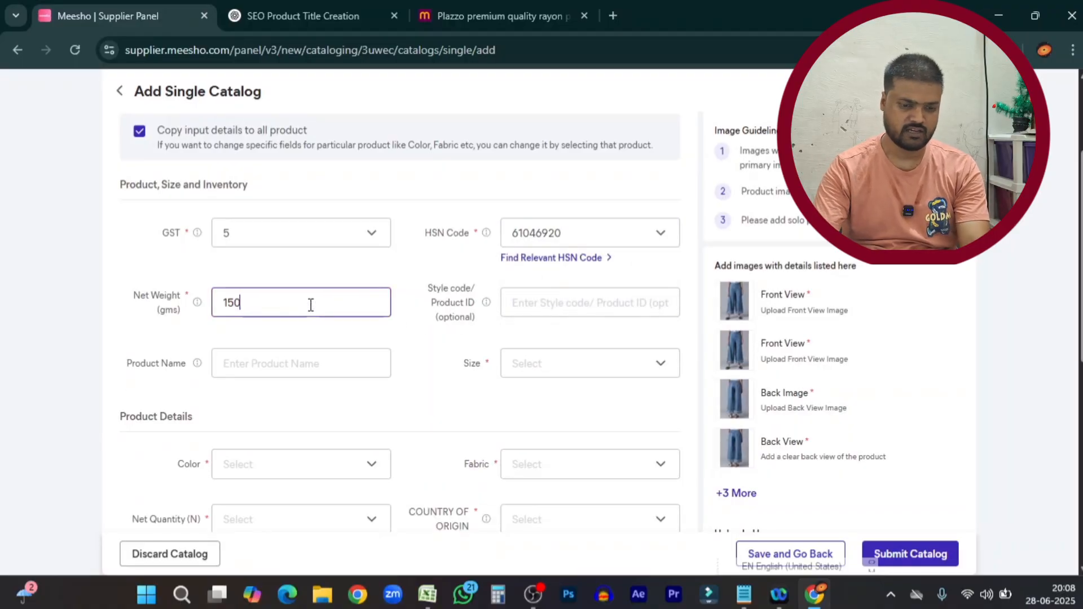
Step: Copy the SKU WP-WR-WHT-PLZ-002 from the ChatGPT listing into the Style code/Product ID field
left_click(594, 299)
key("ctrl+Tab")
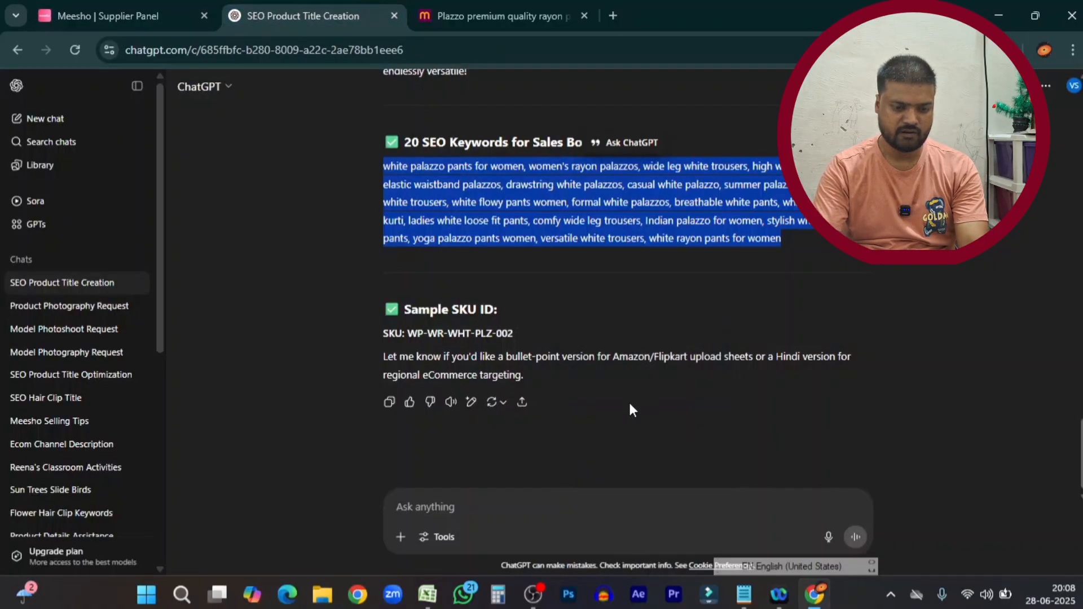
left_click_drag(407, 337, 516, 336)
key("ctrl+c")
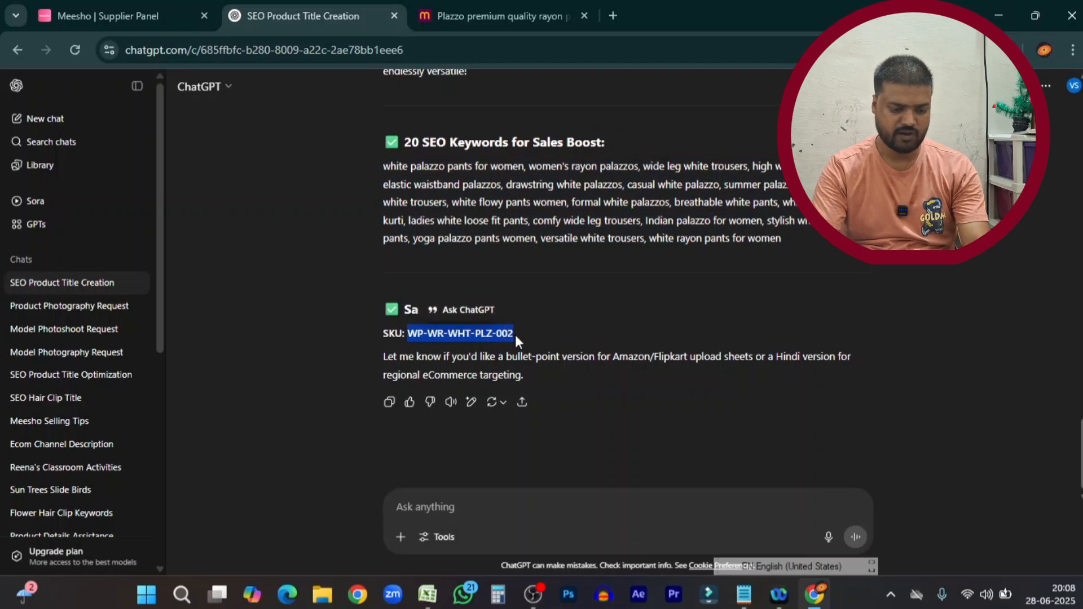
key("ctrl+shift+Tab")
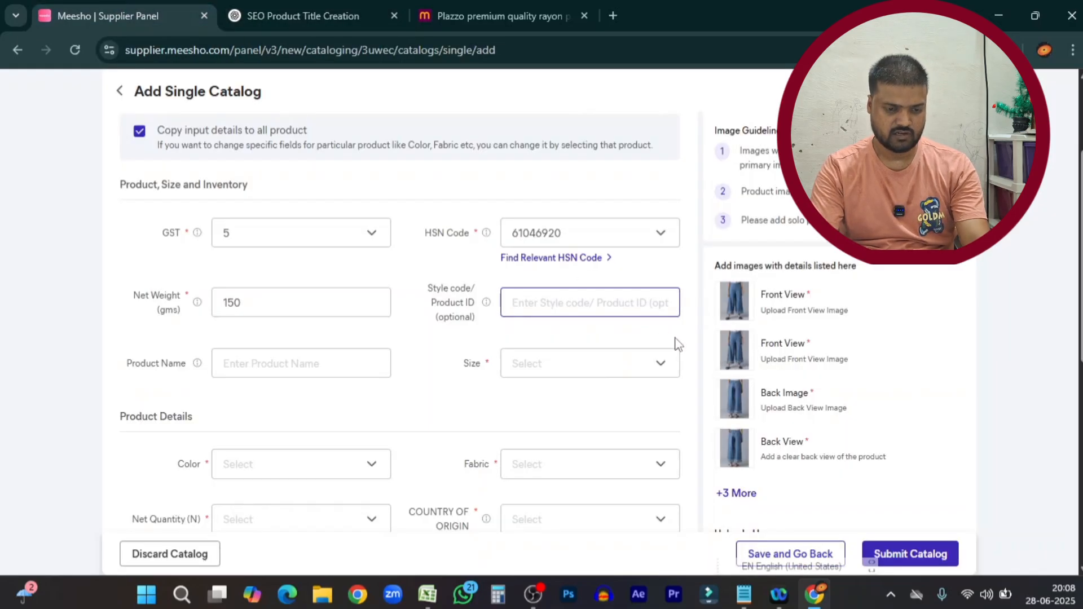
key("ctrl+v")
Step: Copy the SEO optimized product title for the white palazzo pants from ChatGPT into the Product Name field
left_click(281, 358)
key("ctrl+Tab")
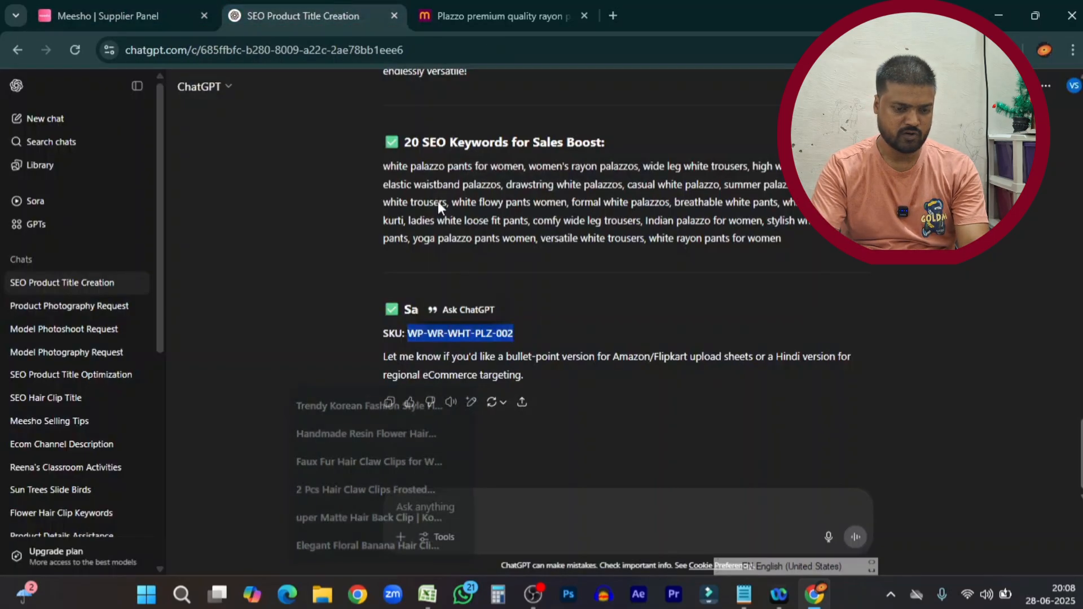
scroll(598, 405, "up", 10)
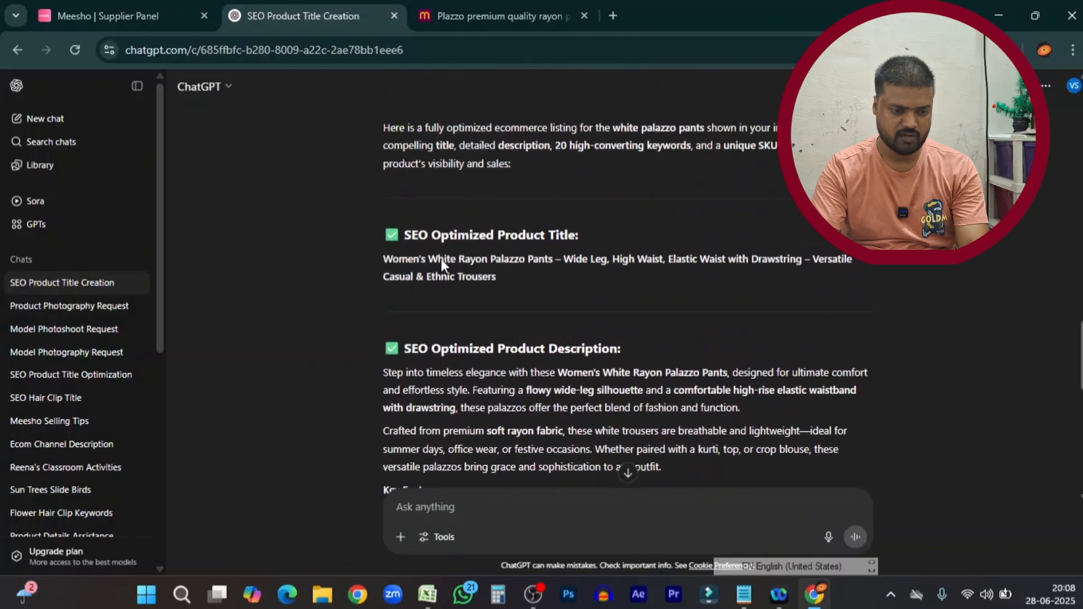
scroll(442, 259, "up", 1)
left_click_drag(380, 297, 496, 321)
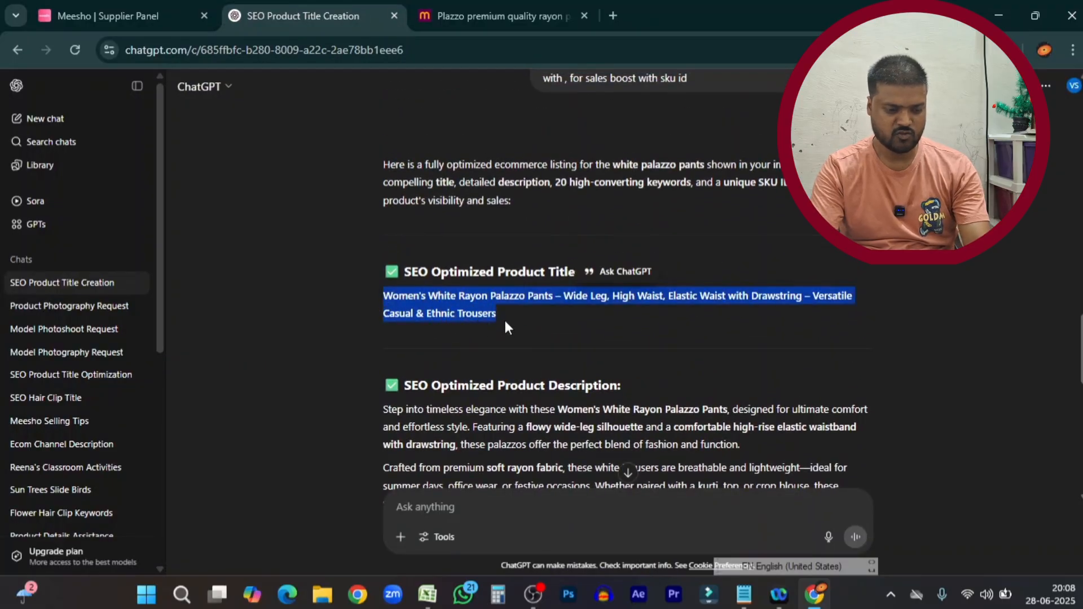
left_click(154, 17)
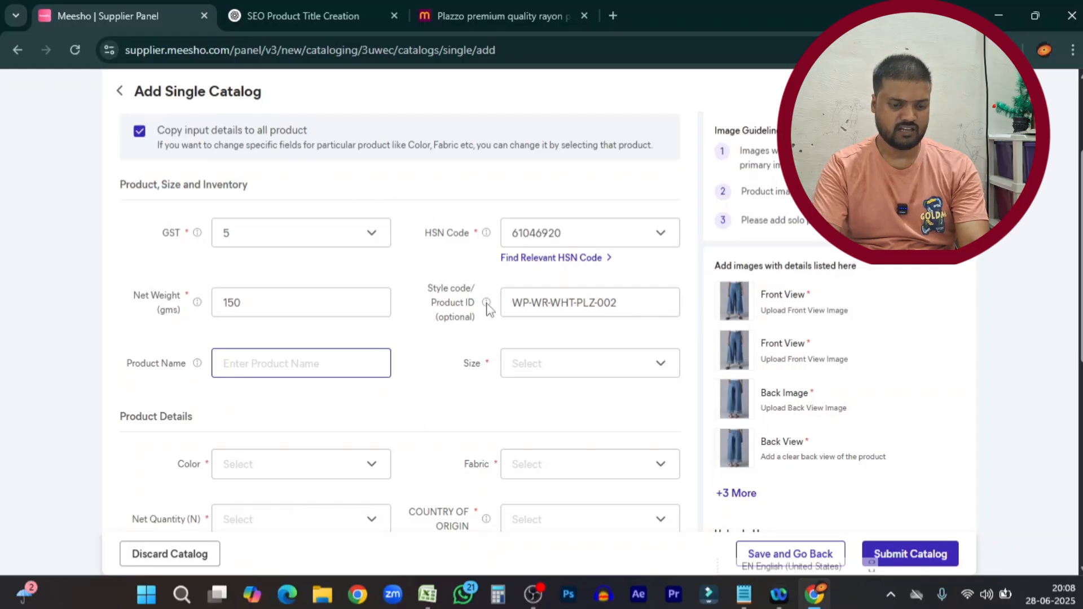
key("ctrl+v")
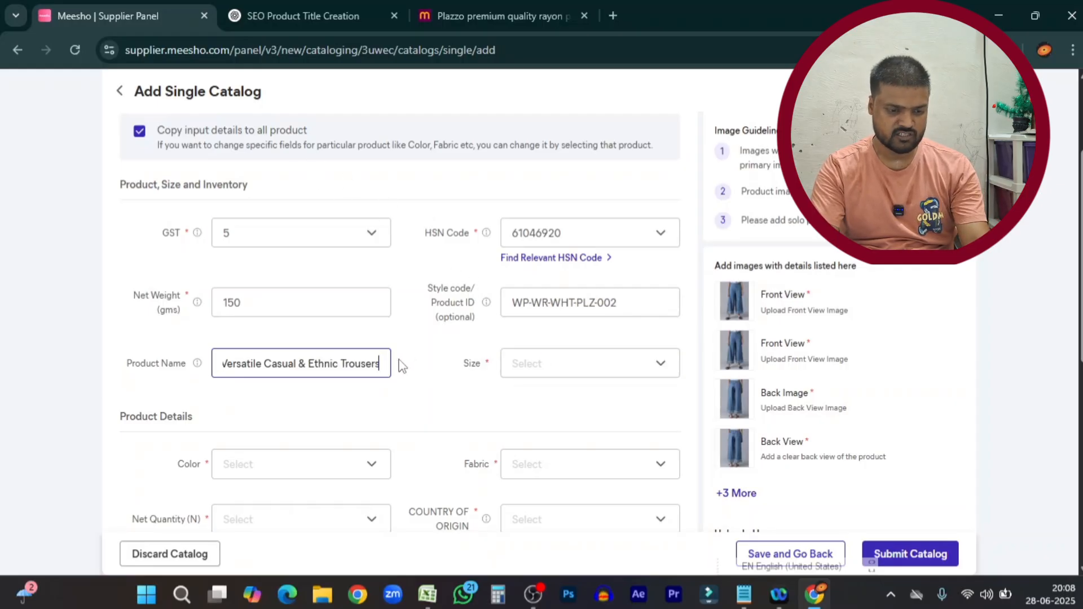
Step: Choose Free Size and set its Meesho price to 239 with the suggested wrong/defective returns price of 216
left_click(543, 360)
scroll(610, 435, "down", 3)
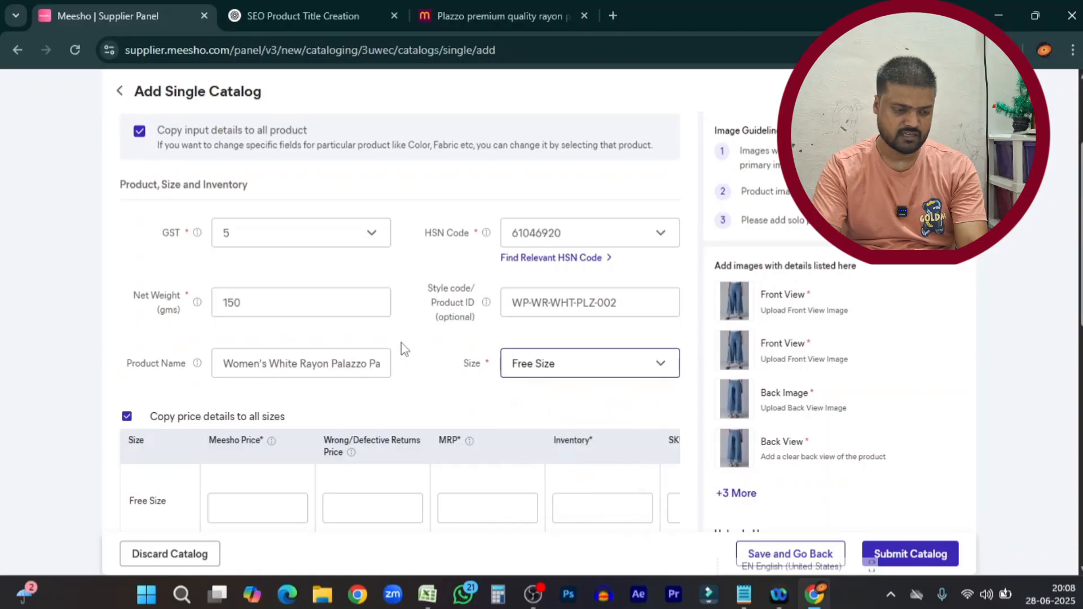
scroll(401, 343, "down", 3)
left_click(273, 357)
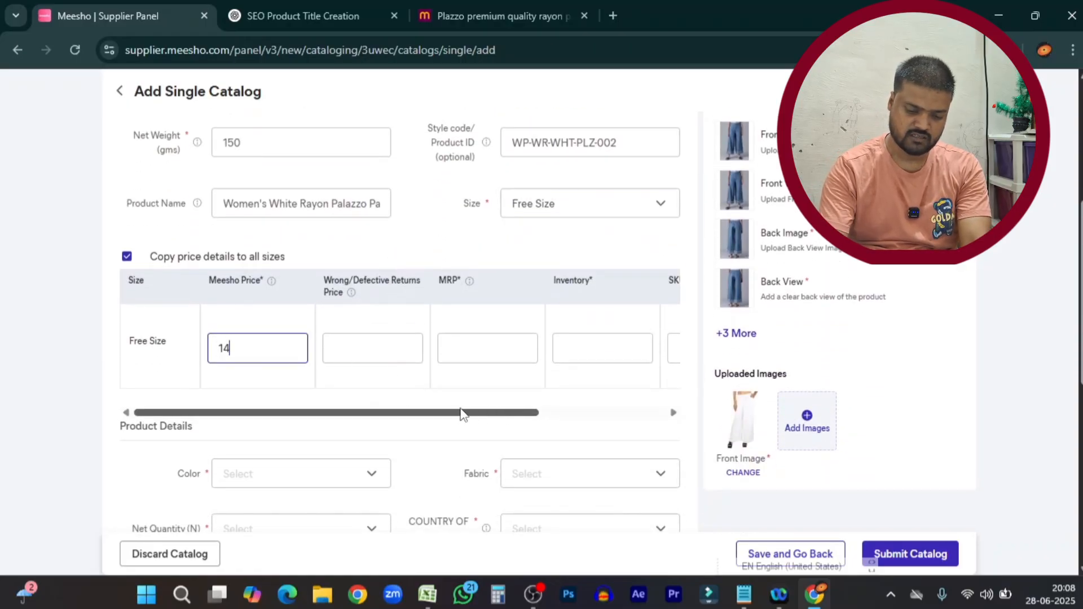
key("BackSpace")
key("BackSpace")
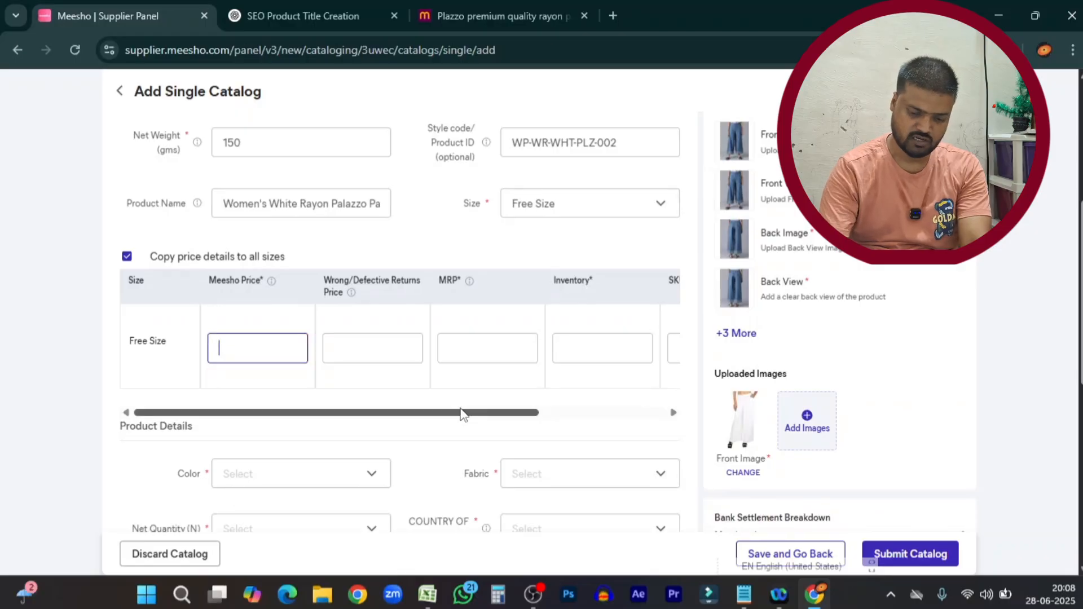
type("239")
left_click(406, 352)
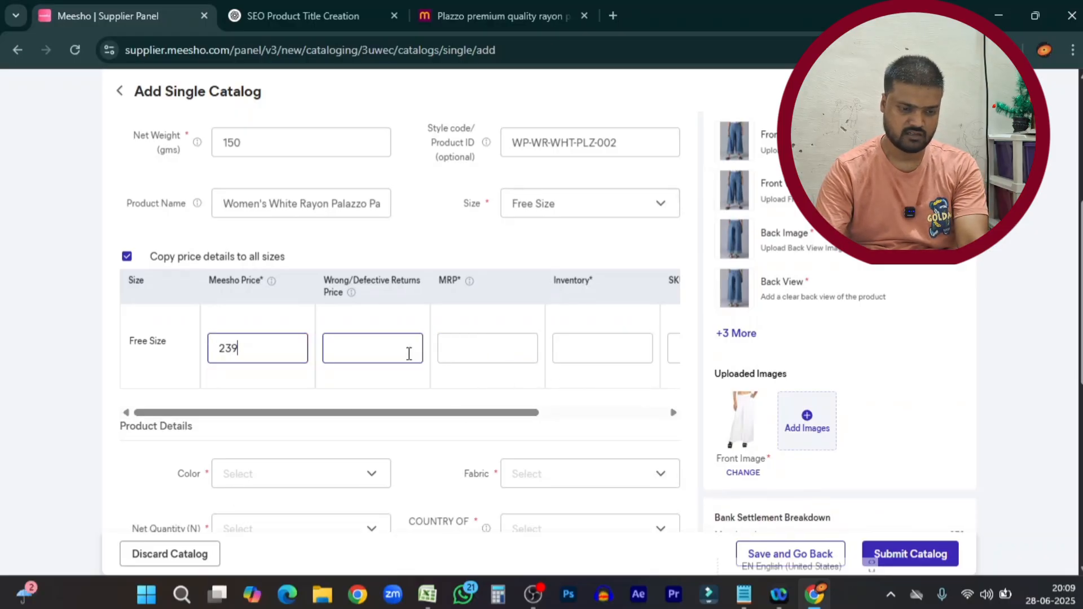
Step: Set the Free Size MRP to 499 and the inventory to 51
left_click(476, 355)
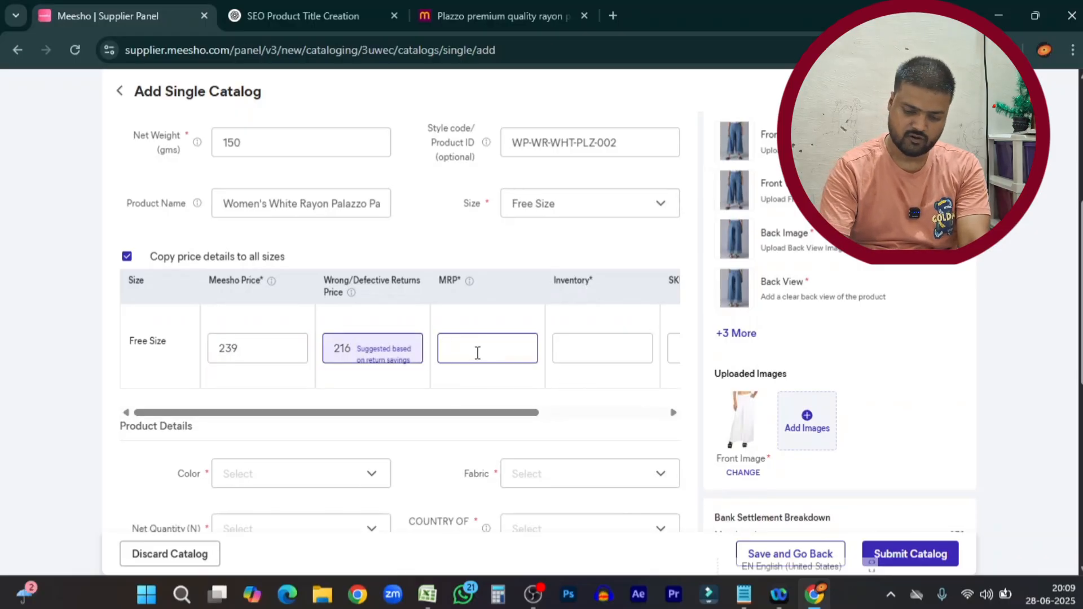
type("499")
left_click(592, 359)
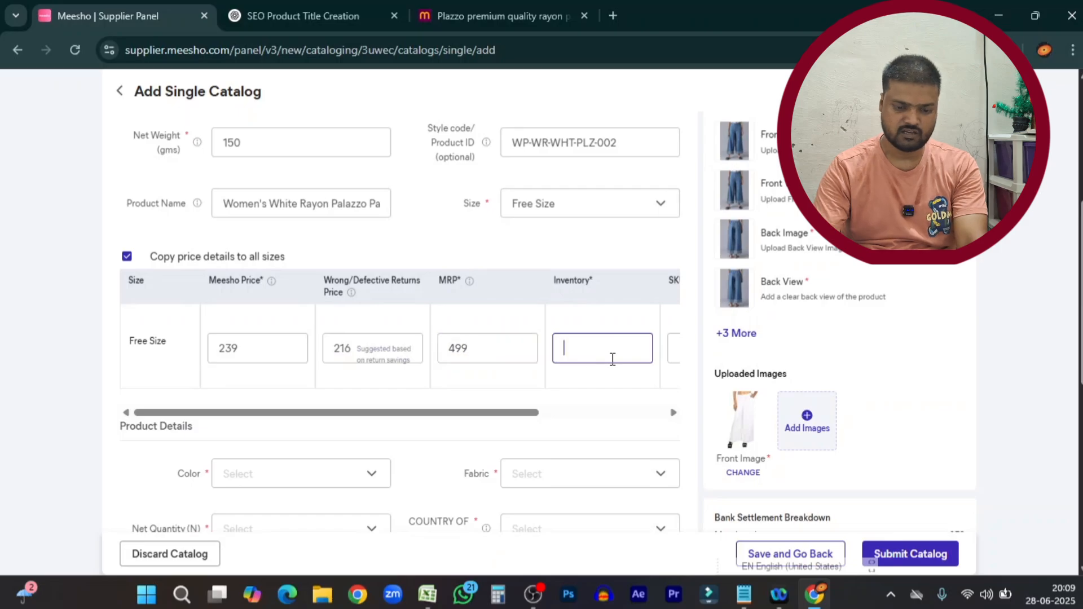
type("50")
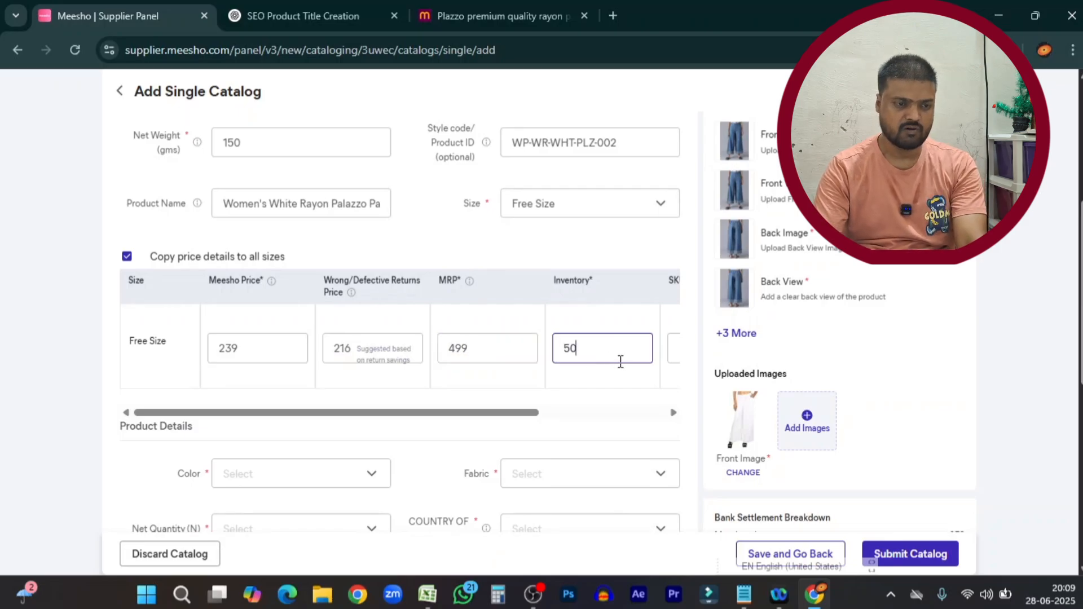
scroll(621, 361, "up", 1)
key("BackSpace")
type("1")
Step: Copy the sample SKU WP-WR-WHT-PLZ-002 from ChatGPT into the Free Size row's SKU ID field
left_click(322, 16)
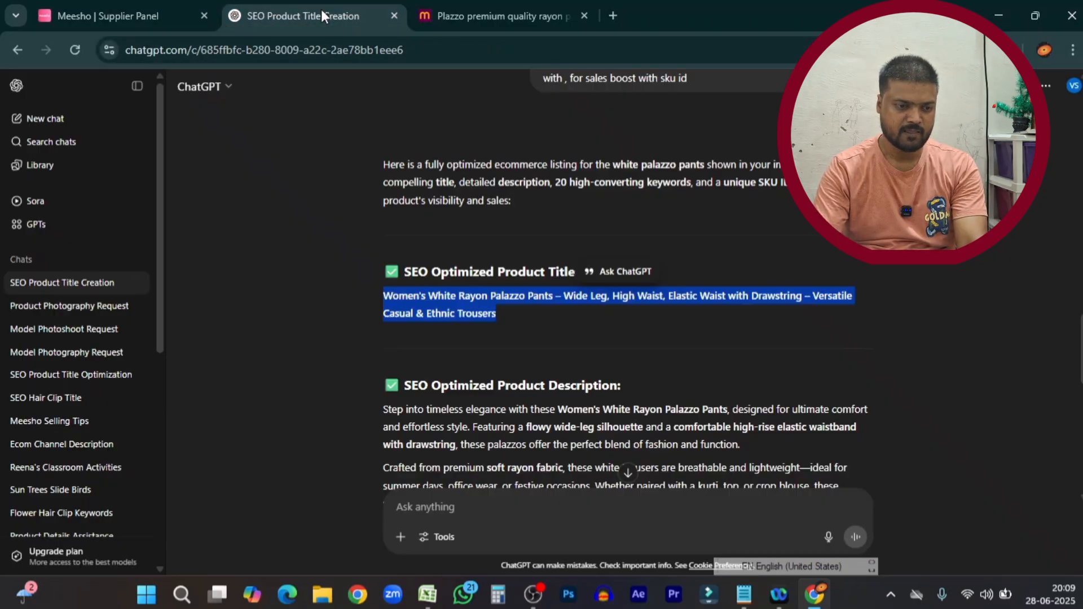
scroll(622, 430, "down", 12)
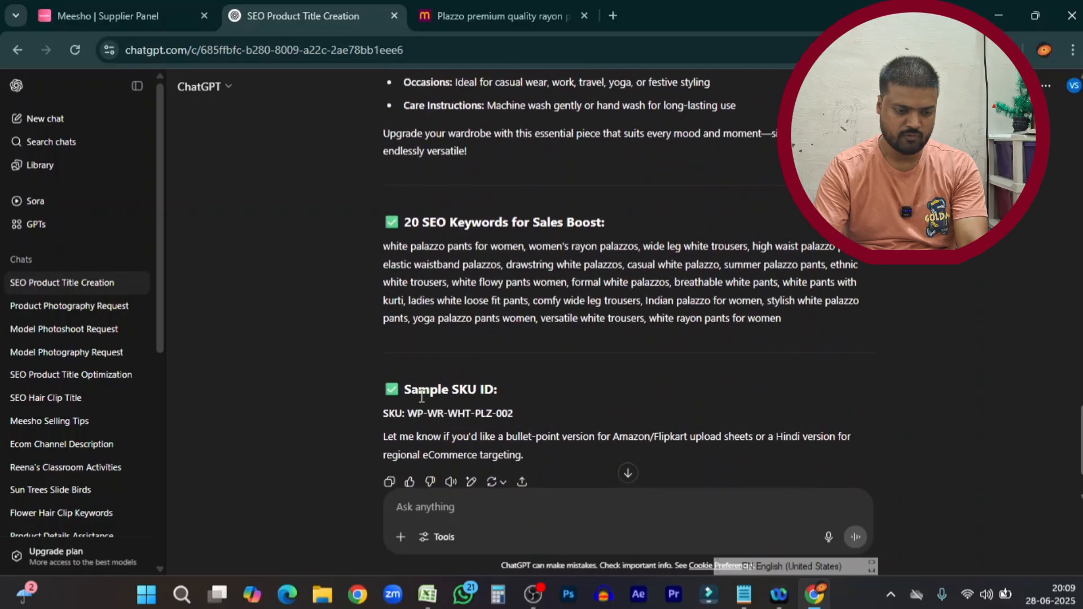
left_click_drag(408, 333, 517, 338)
key("ctrl+c")
left_click(107, 16)
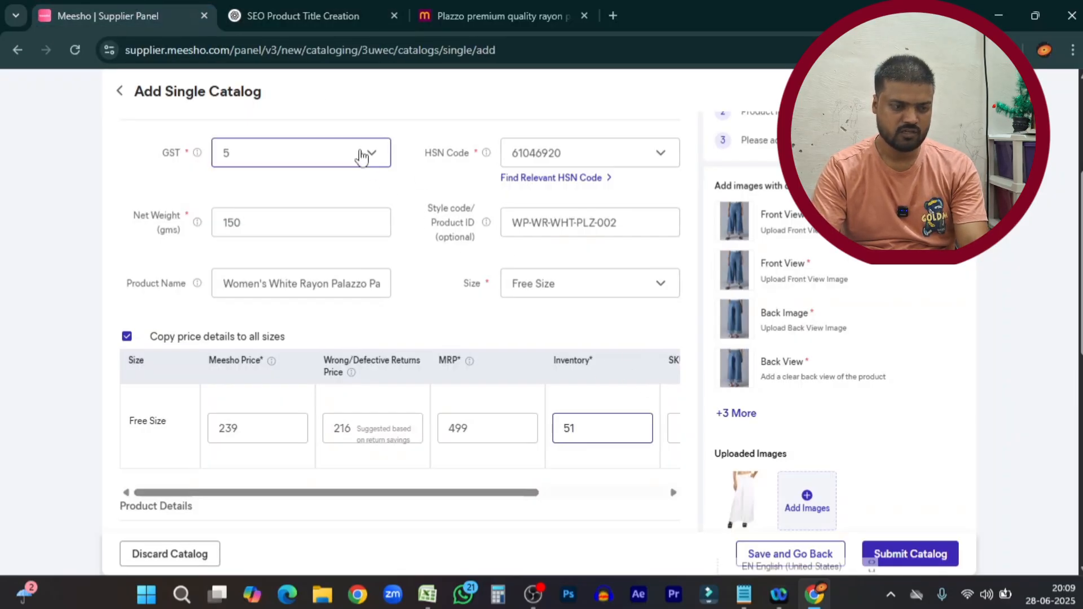
left_click(676, 430)
key("ctrl+v")
Step: Set the product's color to White and its fabric to Cotton in the product details
scroll(496, 472, "down", 5)
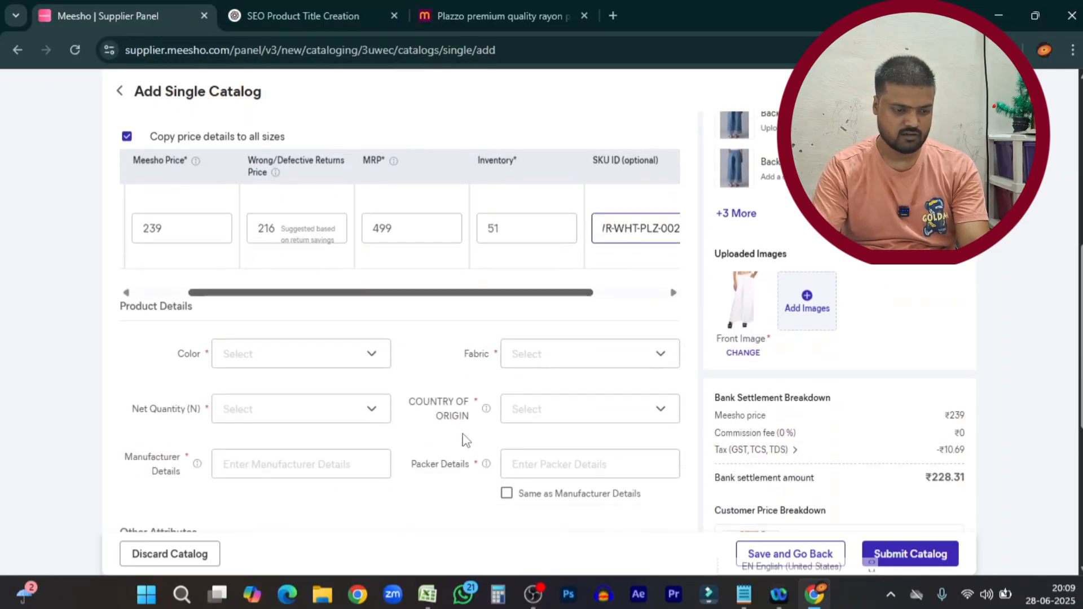
left_click(280, 325)
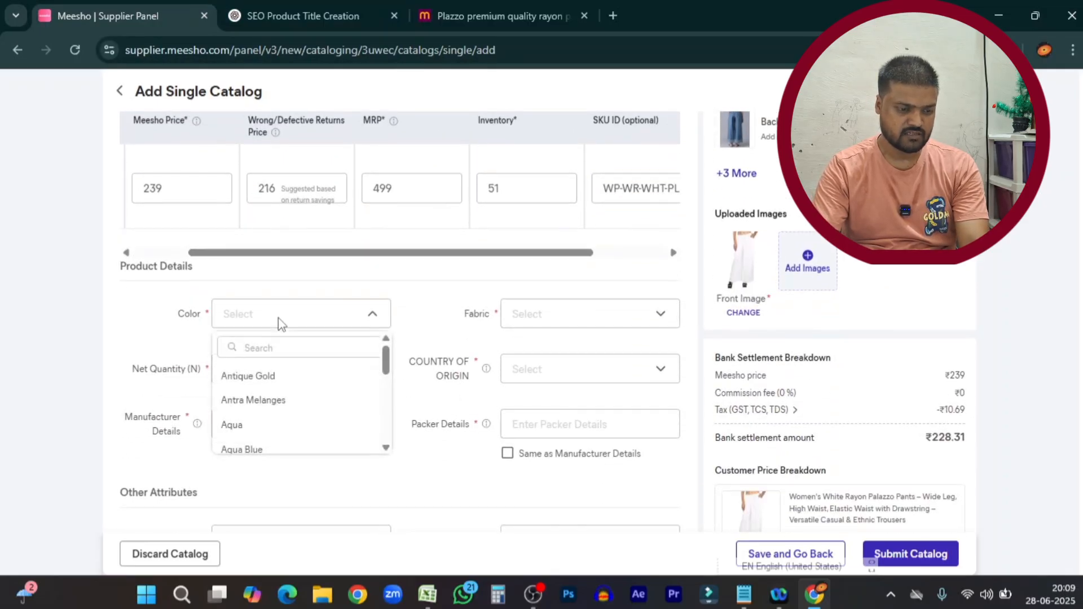
left_click(277, 348)
type("whi")
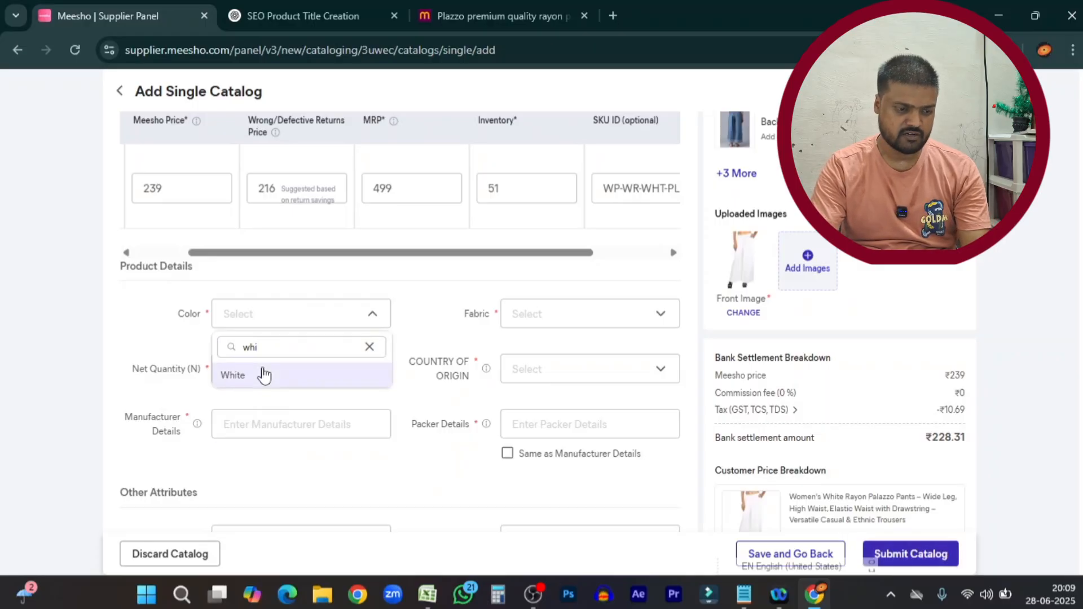
left_click(264, 376)
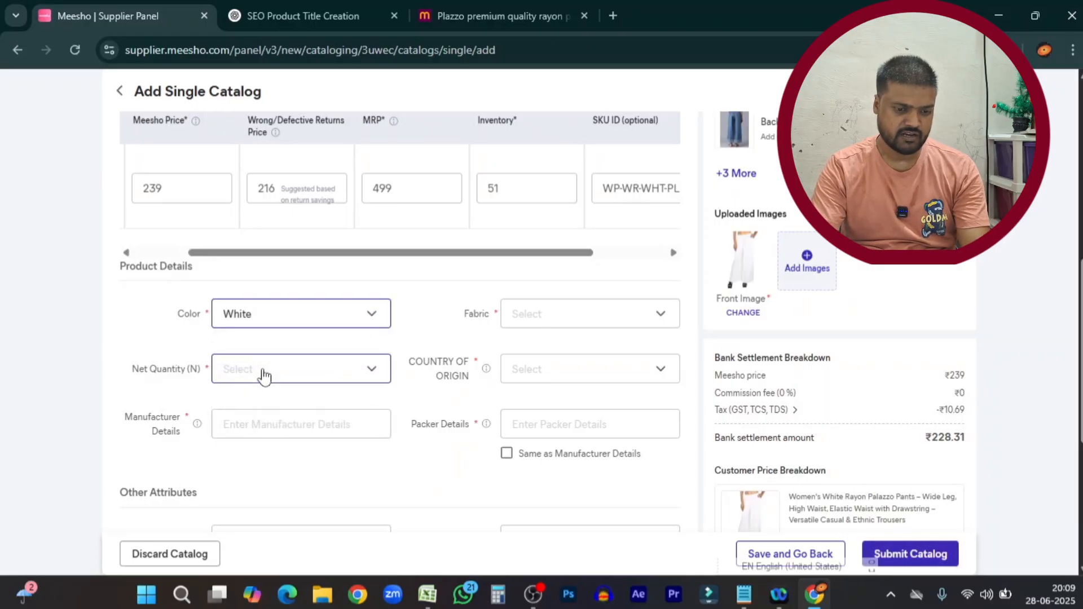
left_click(552, 320)
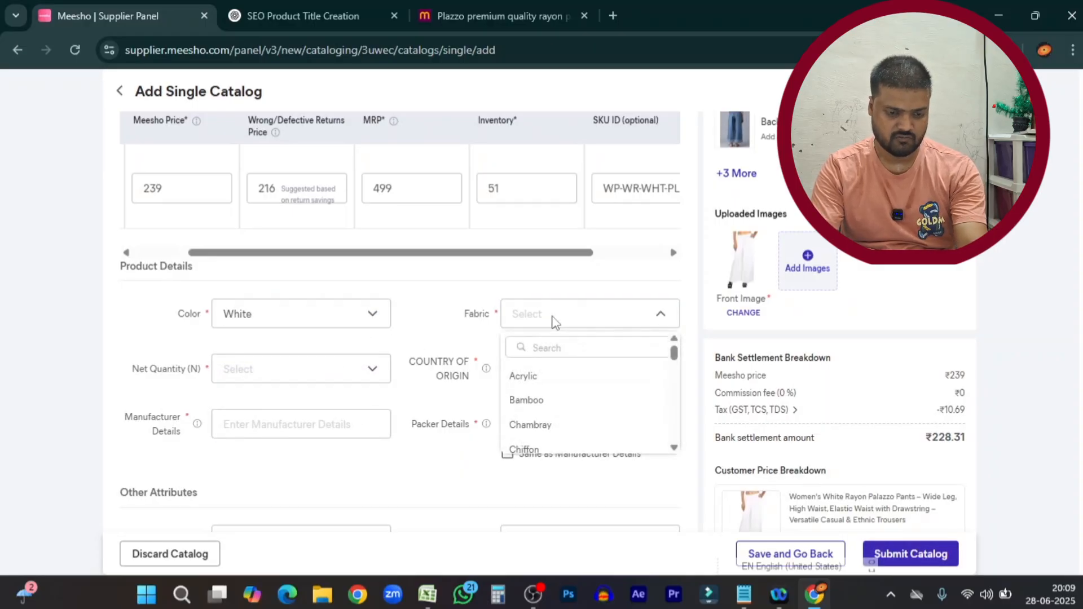
left_click(545, 340)
type("co")
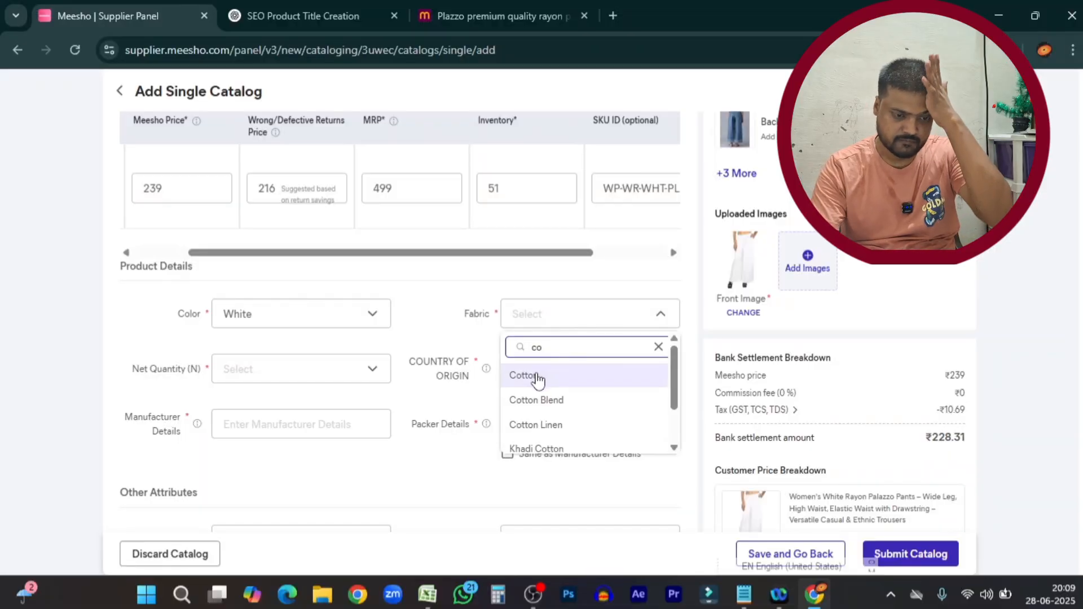
left_click(537, 376)
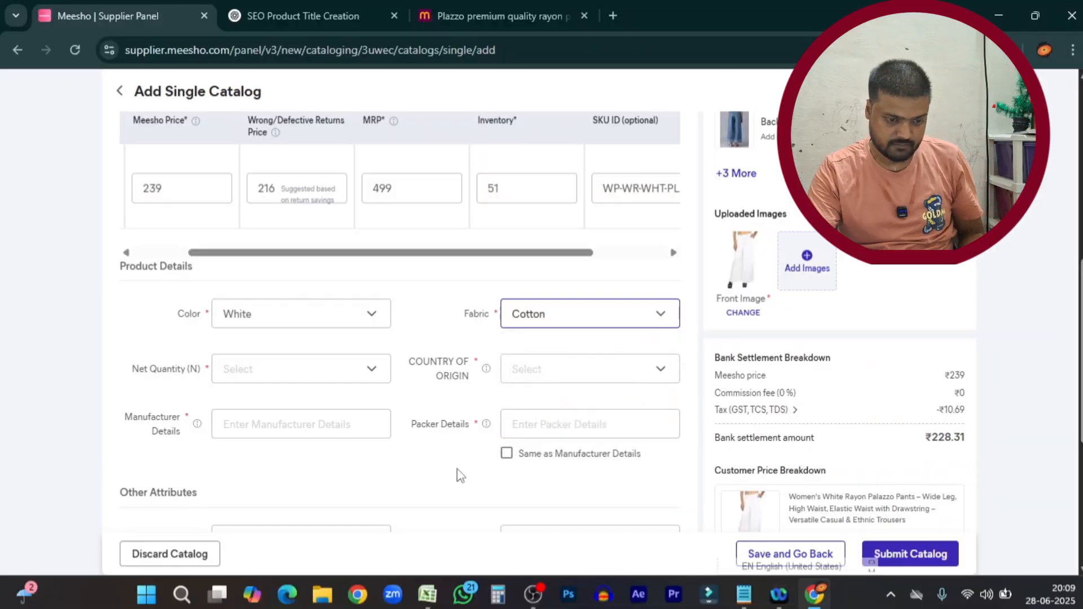
Step: Replace the catalog's front image with the second white palazzo photo from the White folder
scroll(527, 438, "down", 3)
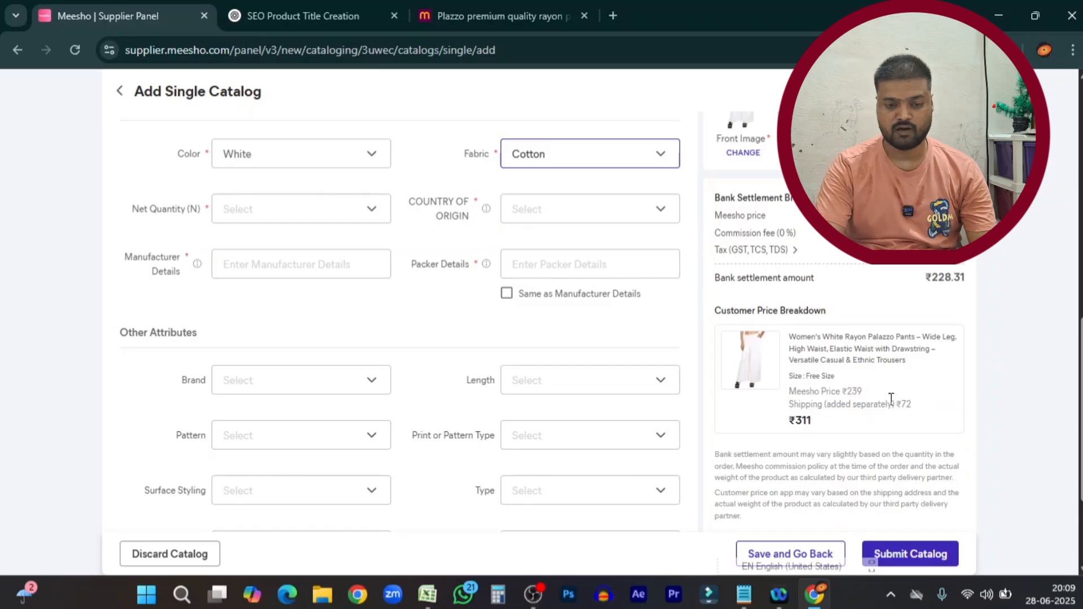
scroll(891, 398, "up", 2)
left_click(740, 232)
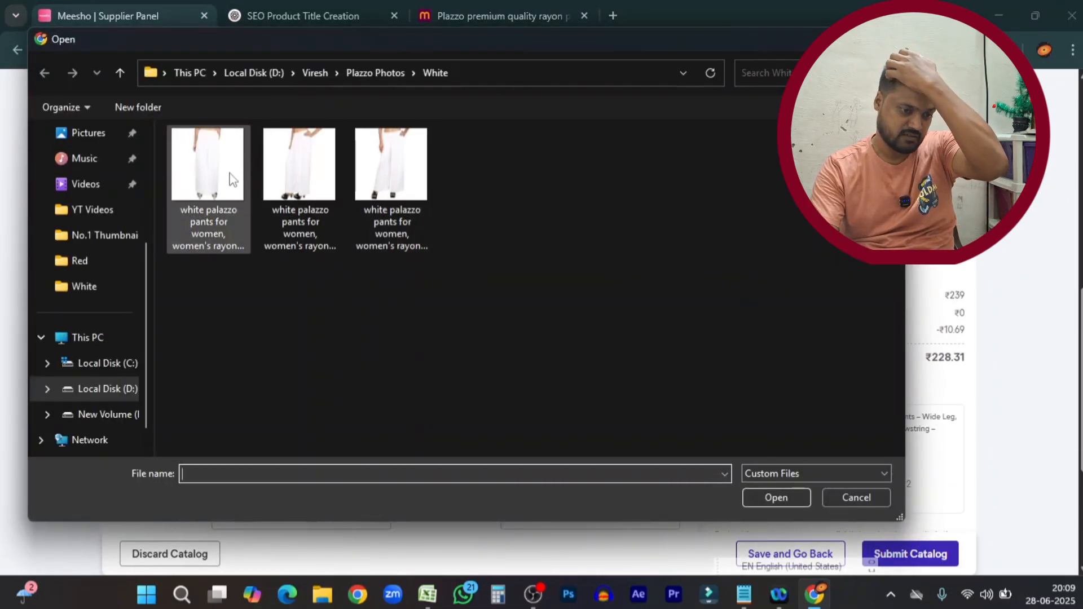
left_click(299, 170)
left_click(776, 498)
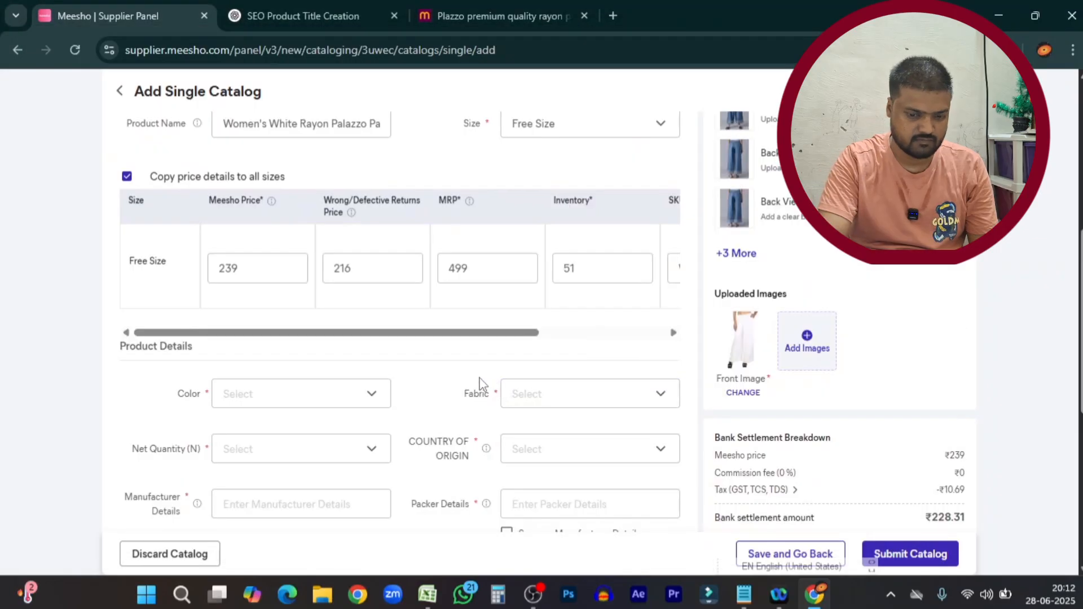
Step: Set the Free Size Meesho price to 230 with the suggested wrong/defective returns price of 207, and the inventory to 50
scroll(482, 387, "down", 5)
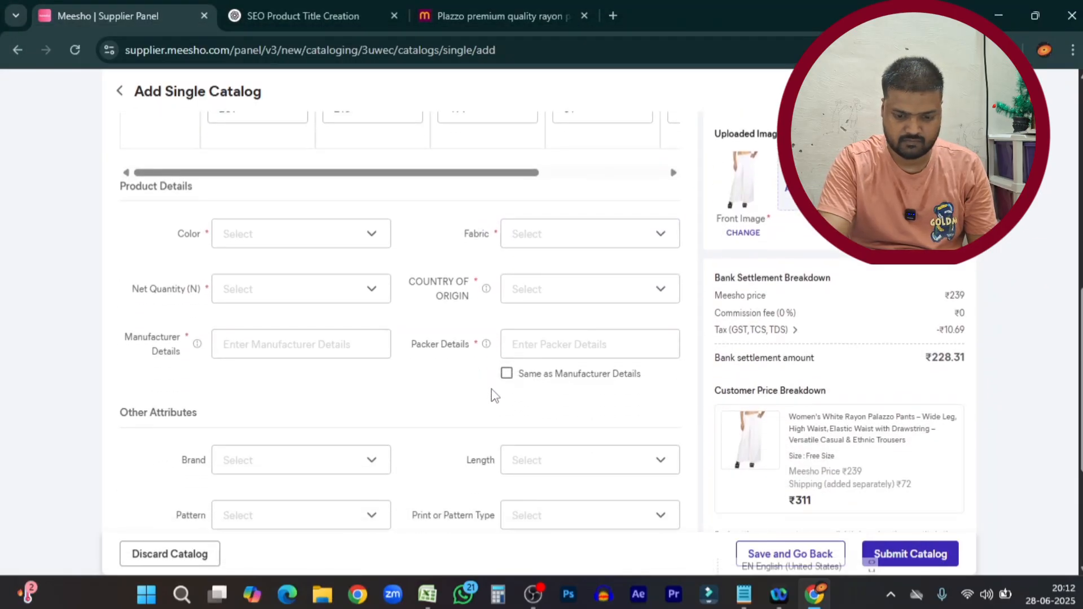
scroll(333, 302, "up", 5)
left_click(262, 271)
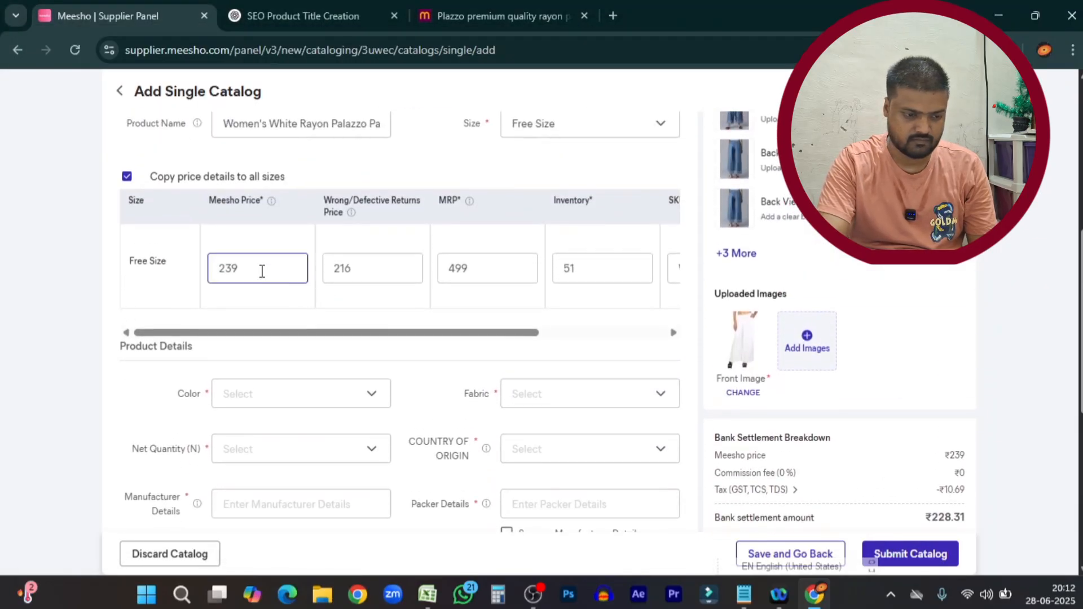
key("BackSpace")
type("0")
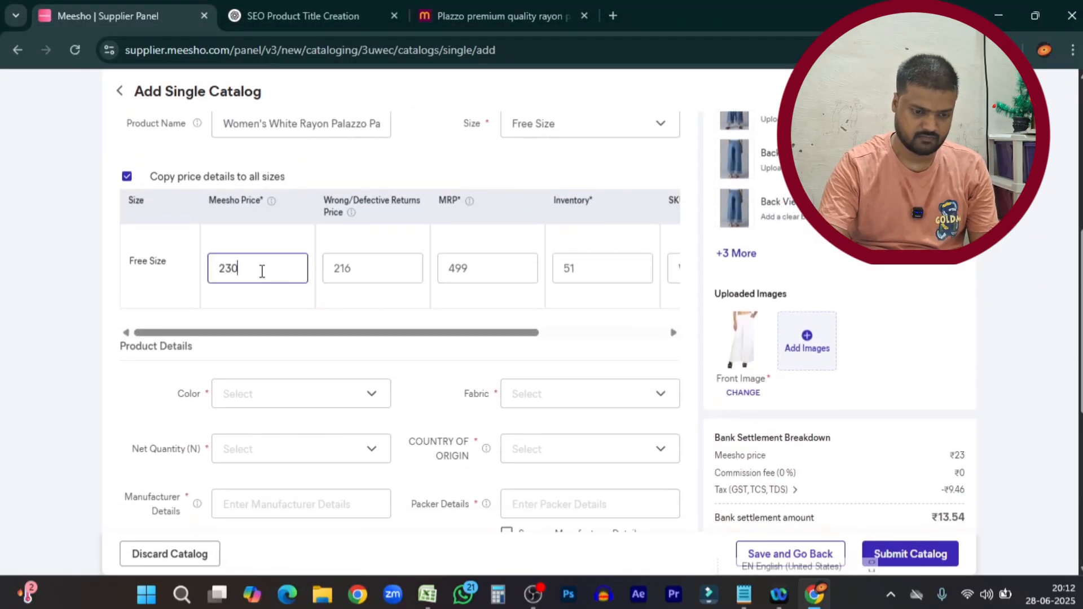
left_click(496, 270)
scroll(607, 317, "down", 2)
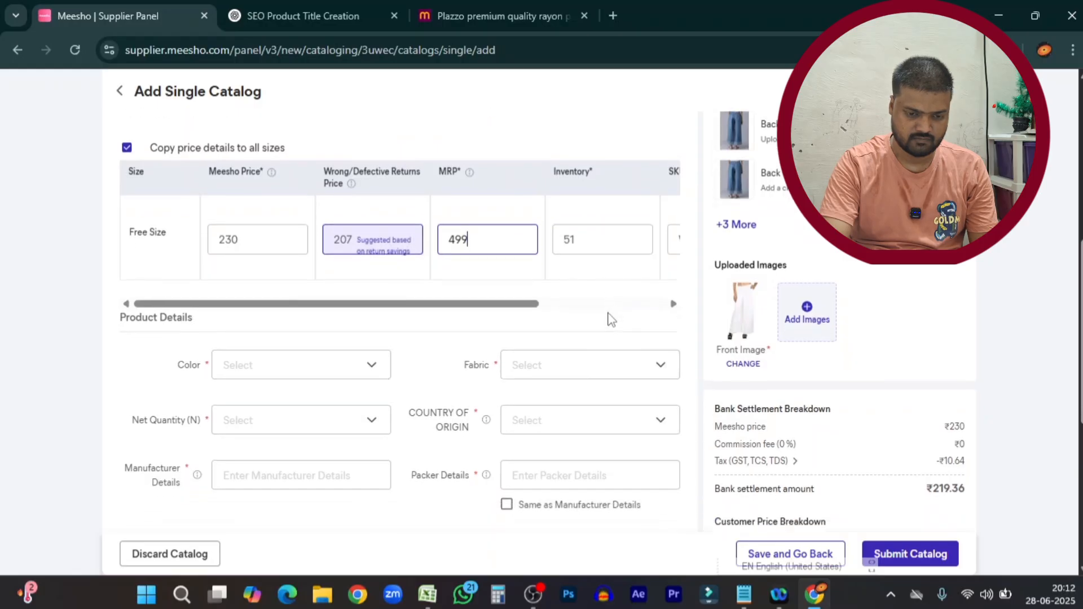
left_click(584, 187)
key("BackSpace")
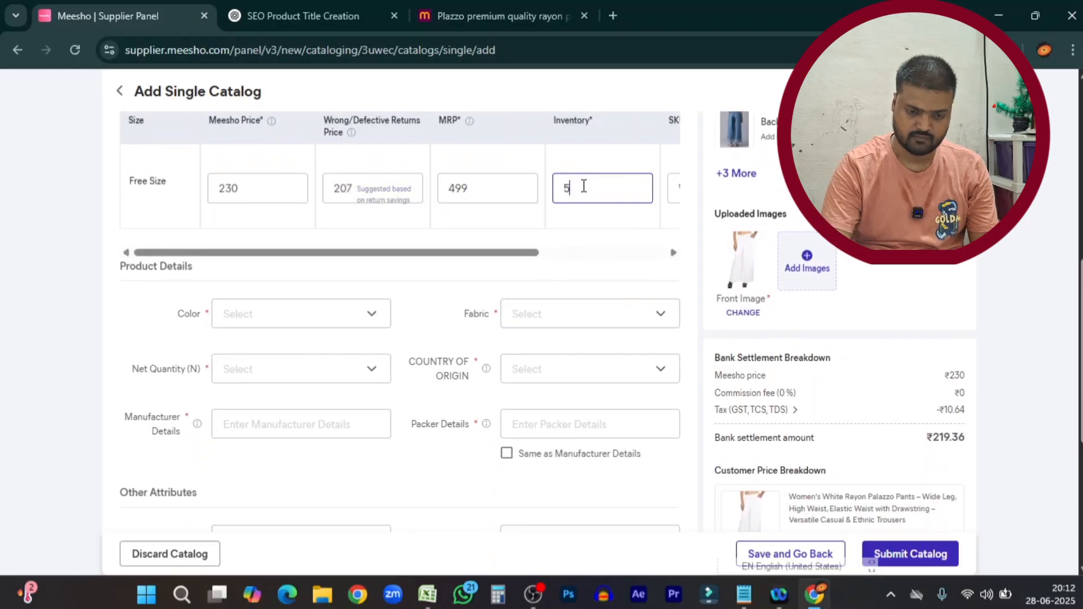
Step: Choose White as the color and Cotton as the fabric for the palazzo
left_click(339, 317)
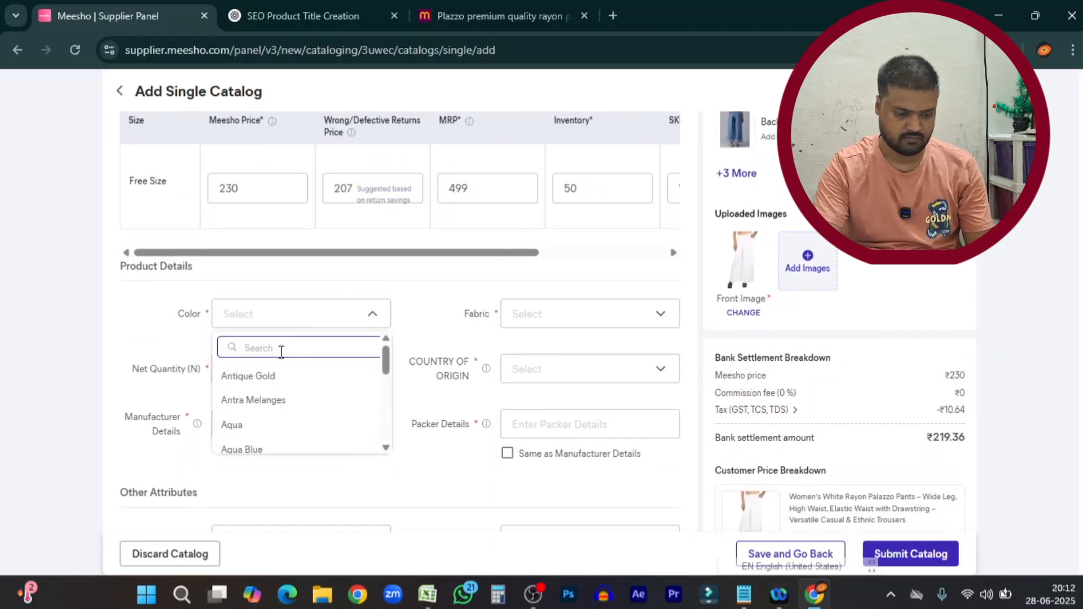
type("whi")
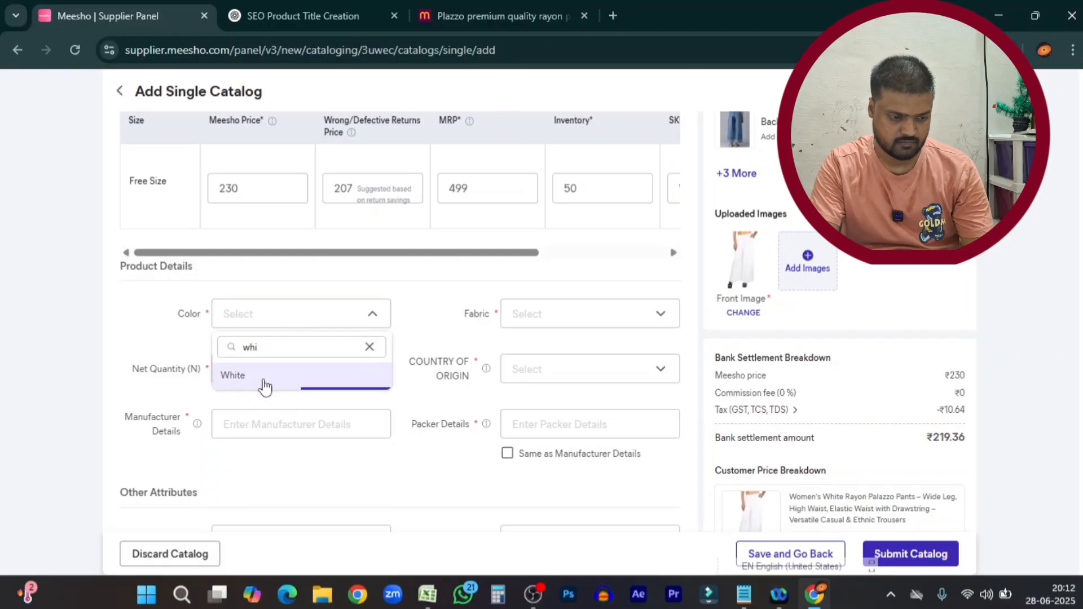
left_click(261, 379)
left_click(571, 319)
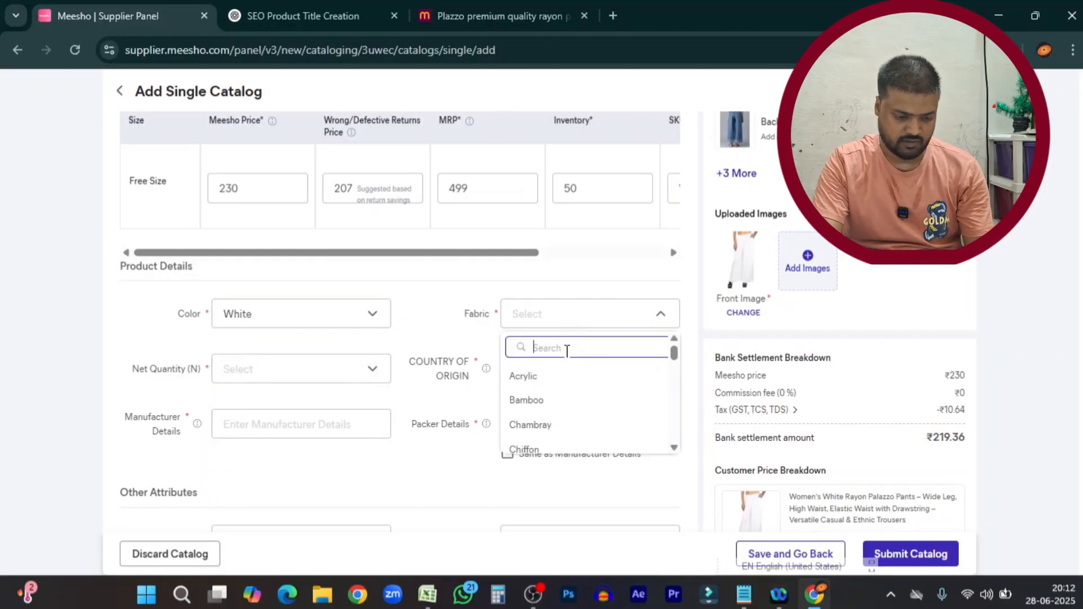
type("co")
left_click(542, 375)
Step: Set the net quantity to 1 and the country of origin to India
left_click(298, 376)
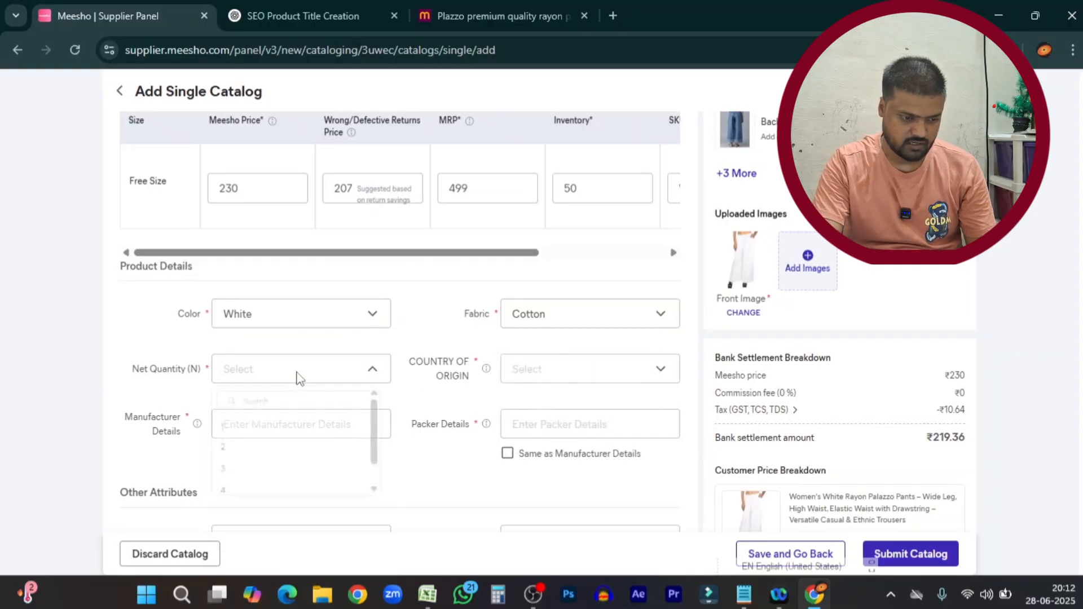
left_click(248, 430)
scroll(542, 433, "down", 3)
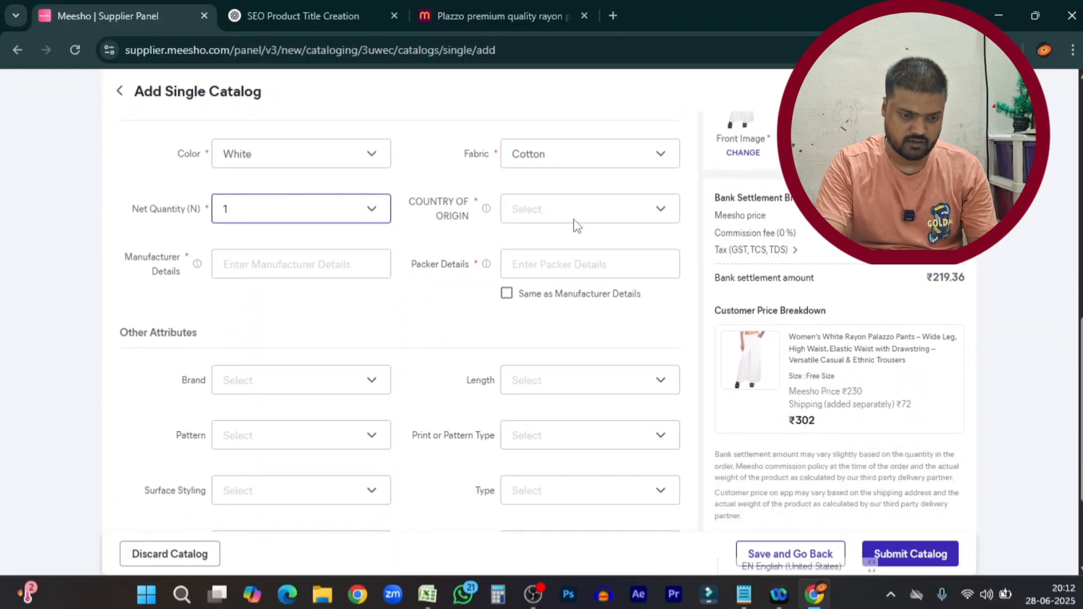
left_click(575, 220)
Step: Enter Rajkumar Traders as the manufacturer details and SHANVI ENTERPRISES as the packer details
left_click(319, 272)
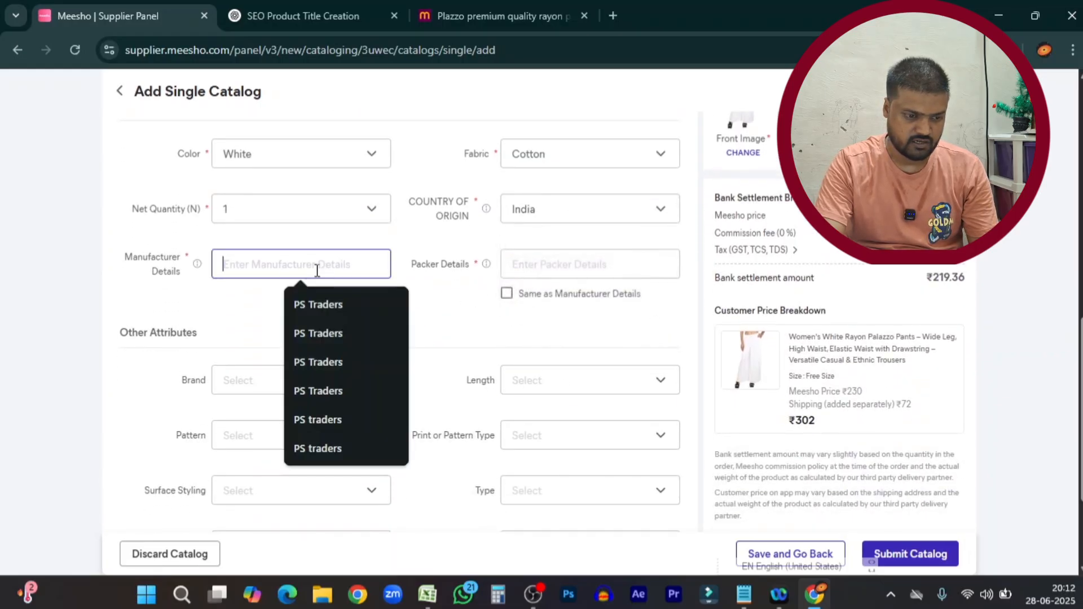
type("R")
left_click(328, 302)
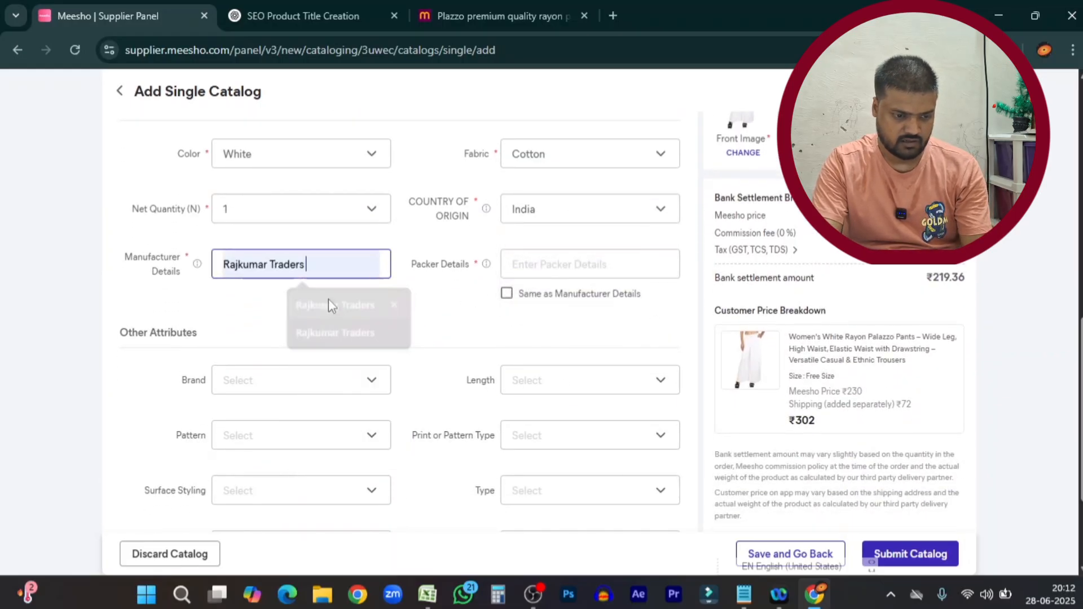
left_click(577, 258)
left_click(604, 302)
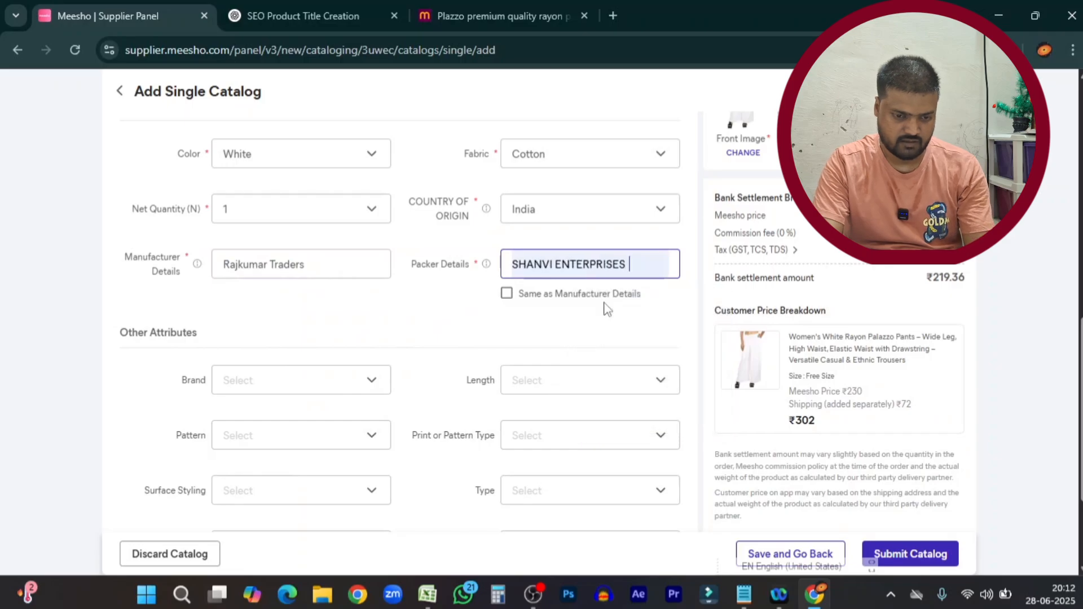
Step: Set the palazzo's length to Full length and its pattern to Solid in the other attributes
scroll(458, 377, "down", 2)
scroll(458, 377, "down", 1)
left_click(604, 224)
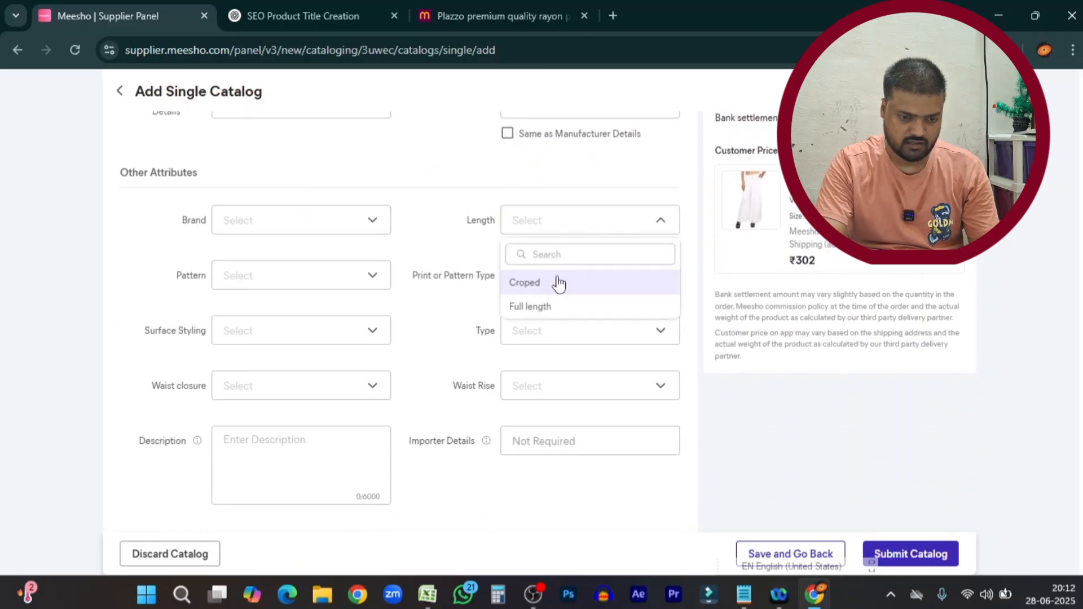
left_click(546, 307)
left_click(338, 281)
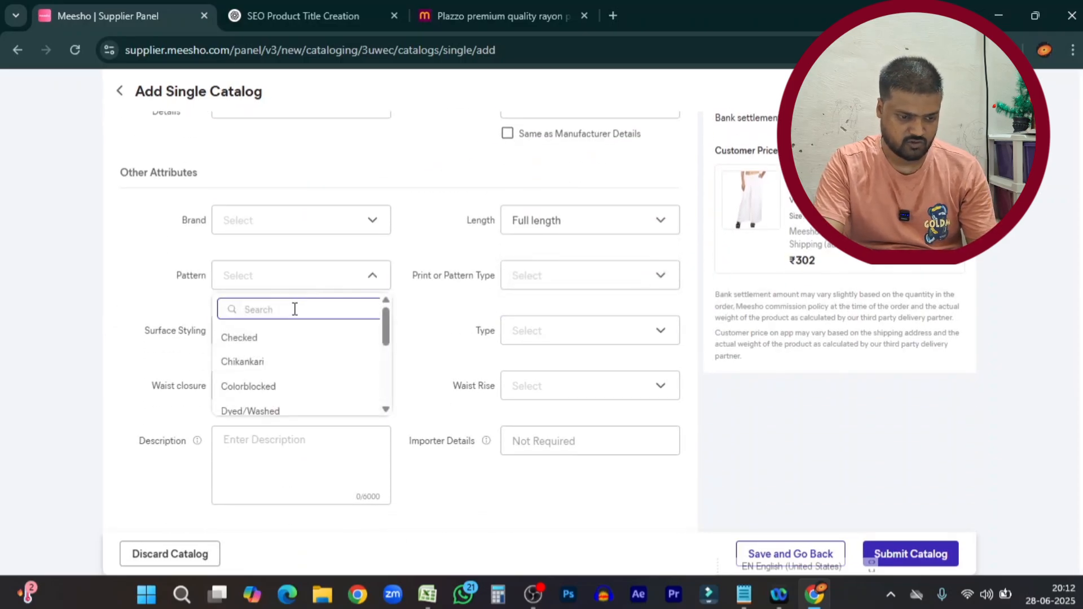
type("so")
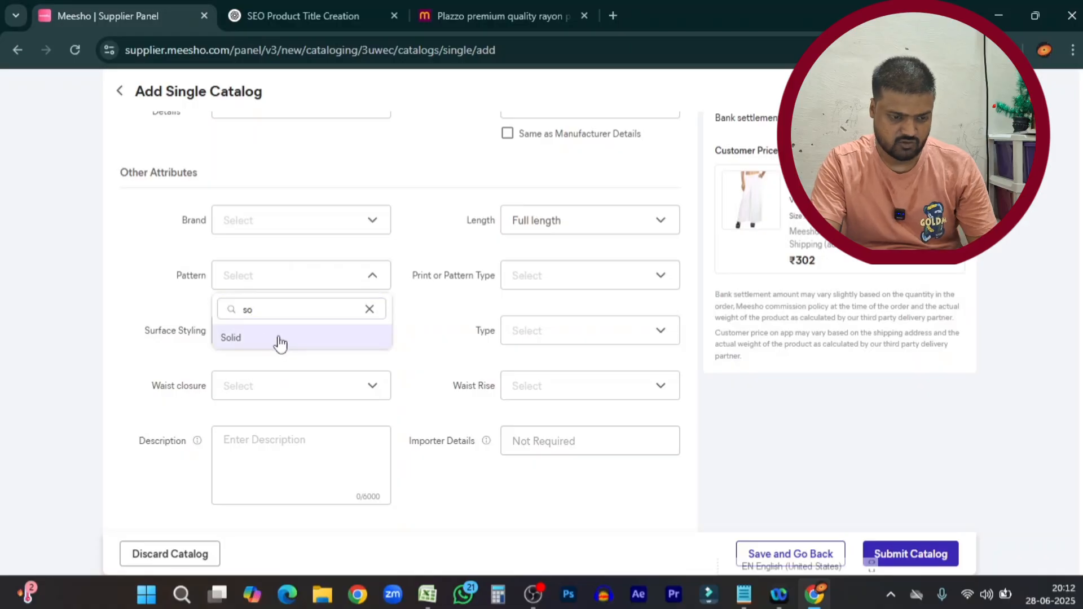
left_click(279, 340)
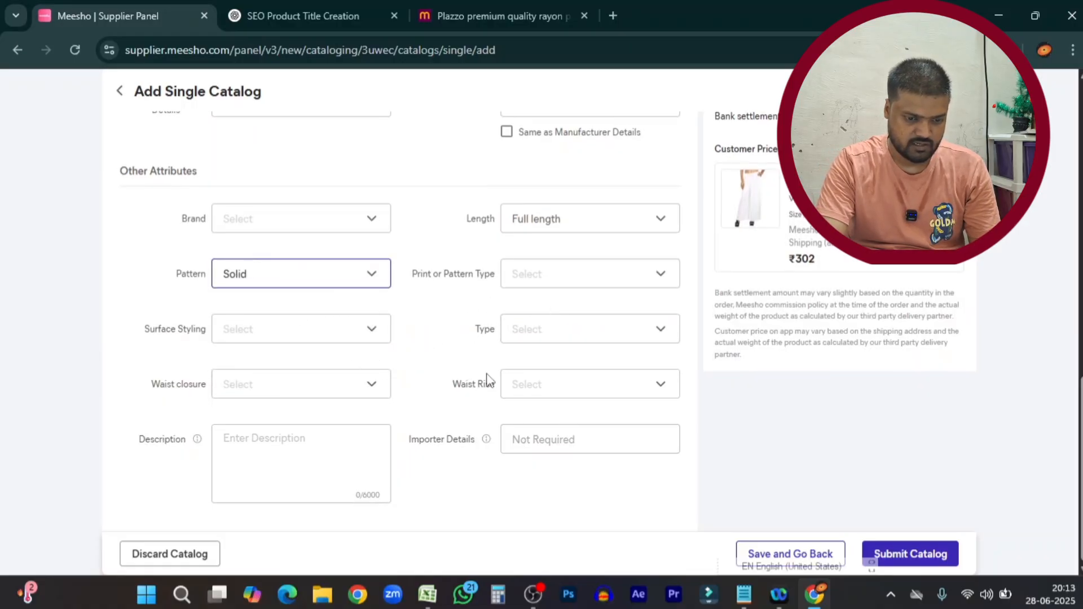
Step: Copy the two introductory paragraphs of ChatGPT's SEO optimized product description into the Meesho Description field
left_click(281, 440)
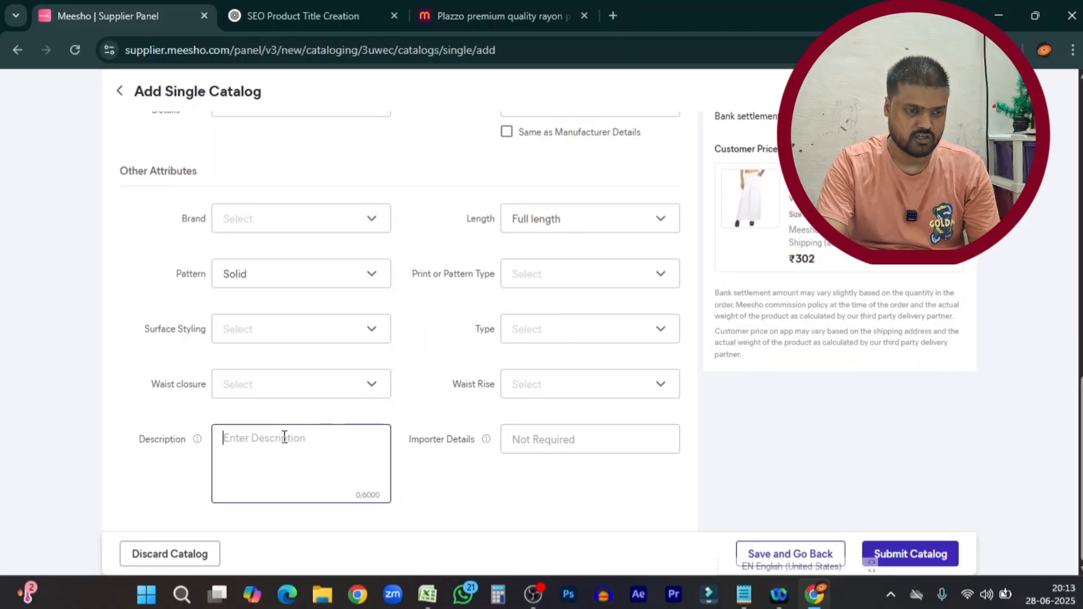
left_click(298, 7)
scroll(445, 301, "down", 2)
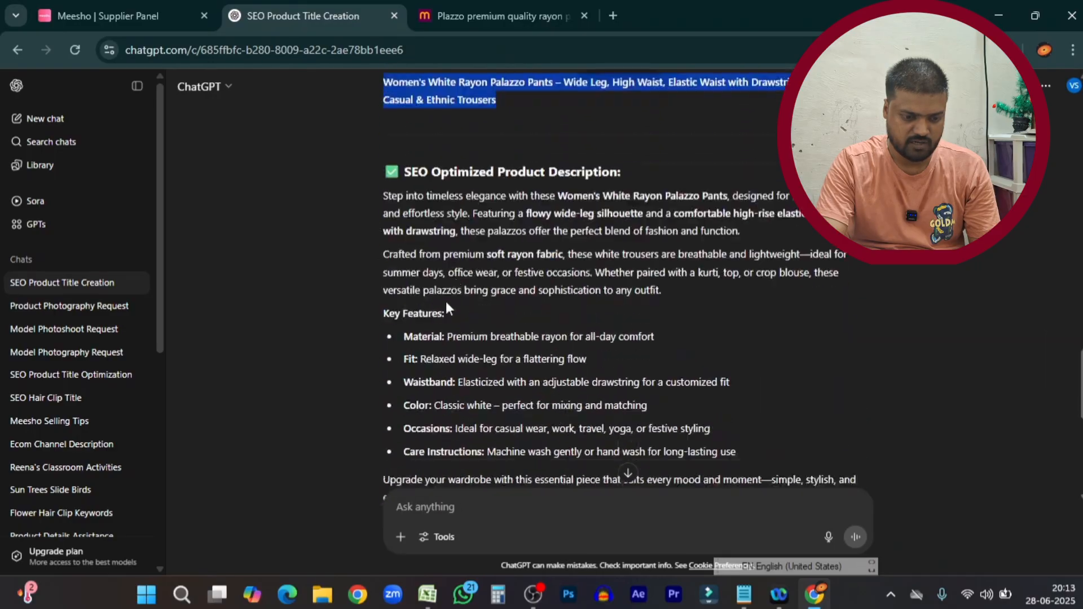
left_click_drag(384, 168, 696, 260)
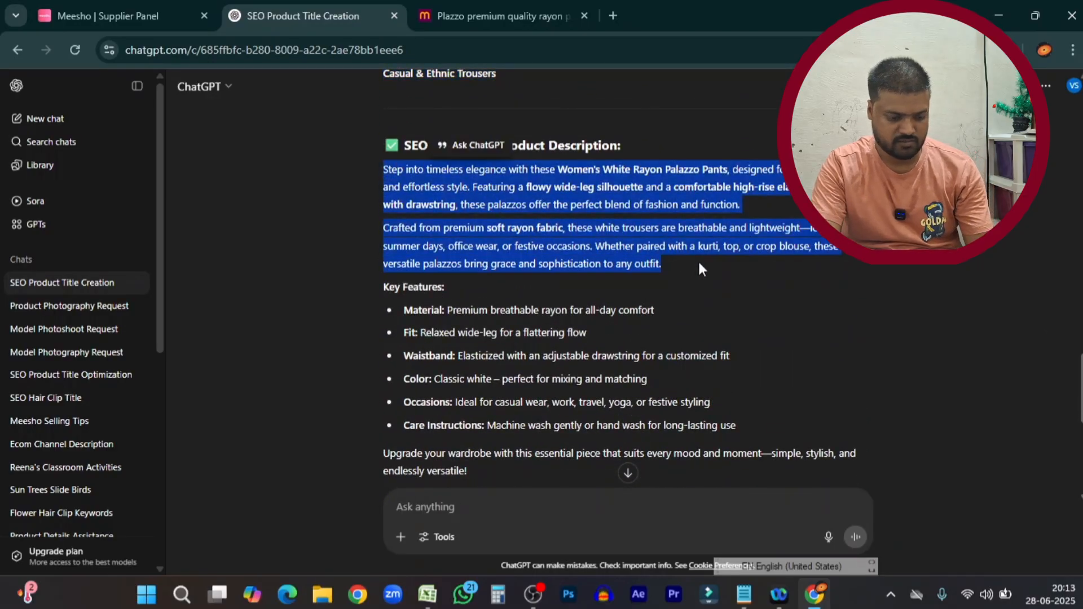
left_click(107, 16)
key("ctrl+v")
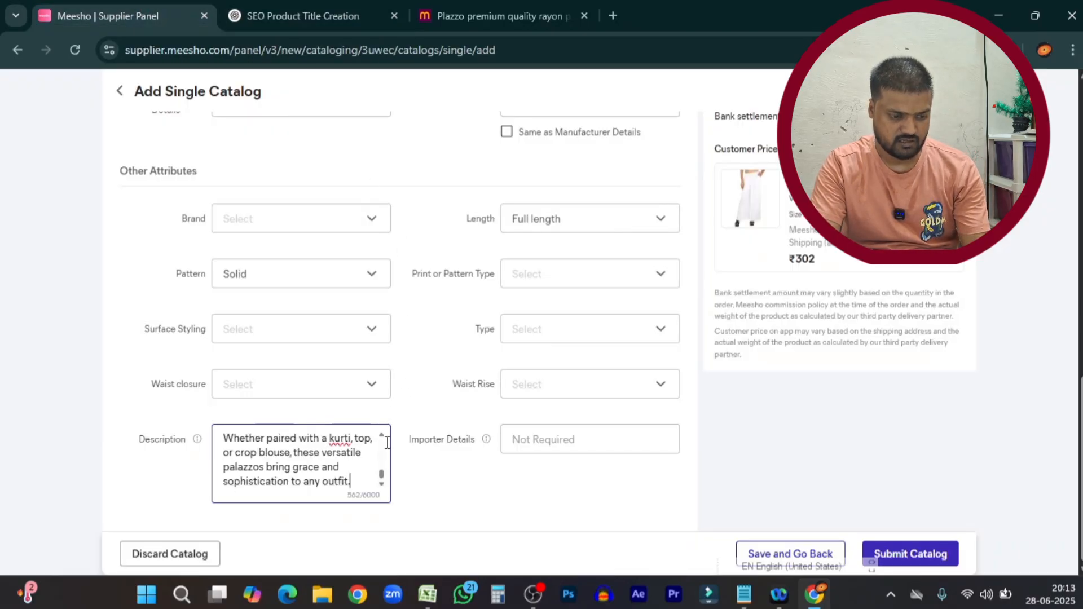
Step: Add ChatGPT's Key Features list, from Material to Care Instructions, on a new line of the Meesho description
scroll(374, 460, "down", 1)
left_click(293, 8)
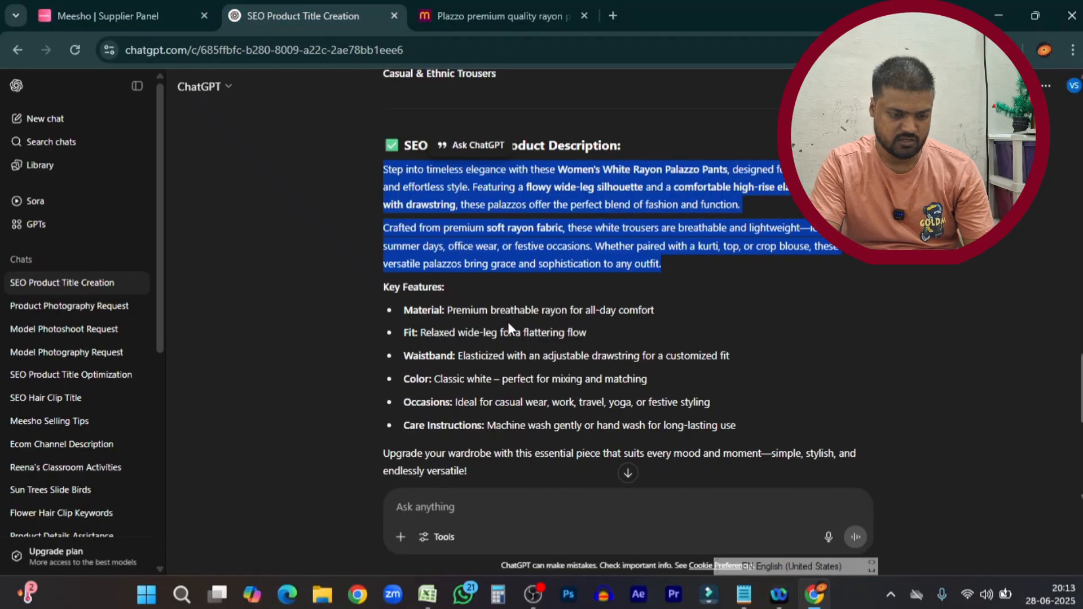
scroll(388, 234, "down", 1)
left_click_drag(384, 208, 810, 351)
key("ctrl+c")
left_click(174, 23)
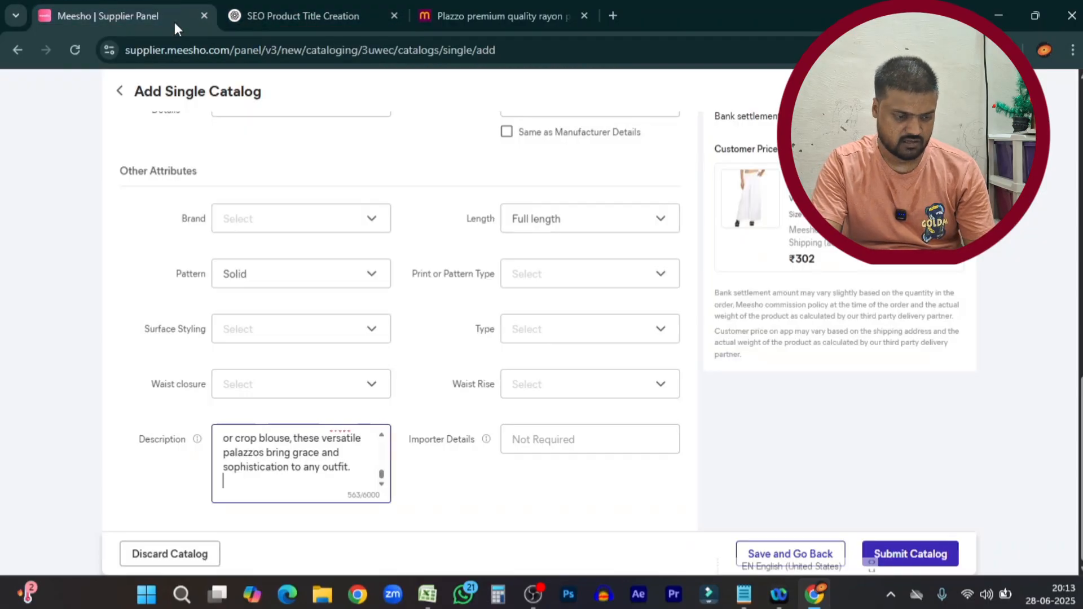
key("ctrl+v")
key("Return")
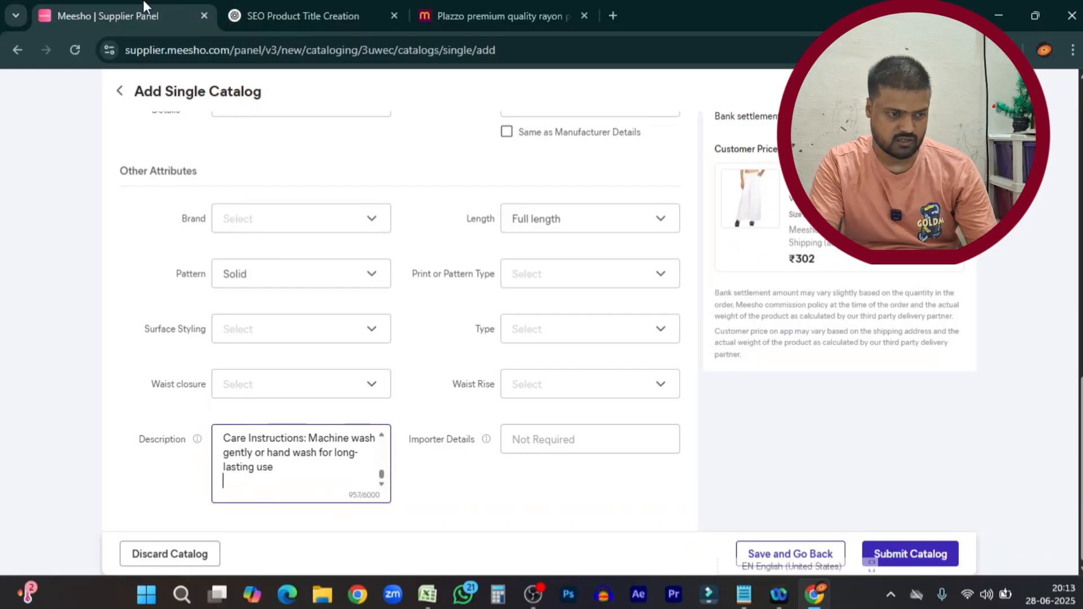
Step: Append ChatGPT's 20 SEO keywords, from "white palazzo pants for women" to "white rayon pants for women", to the Meesho description
left_click(314, 8)
scroll(443, 369, "down", 3)
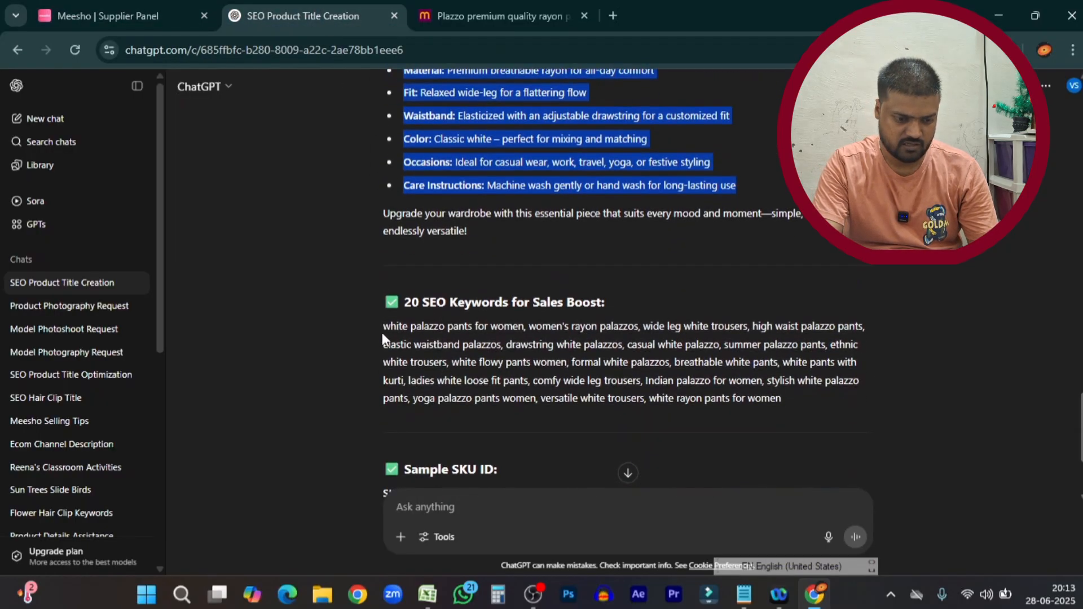
left_click_drag(382, 332, 782, 399)
key("ctrl+c")
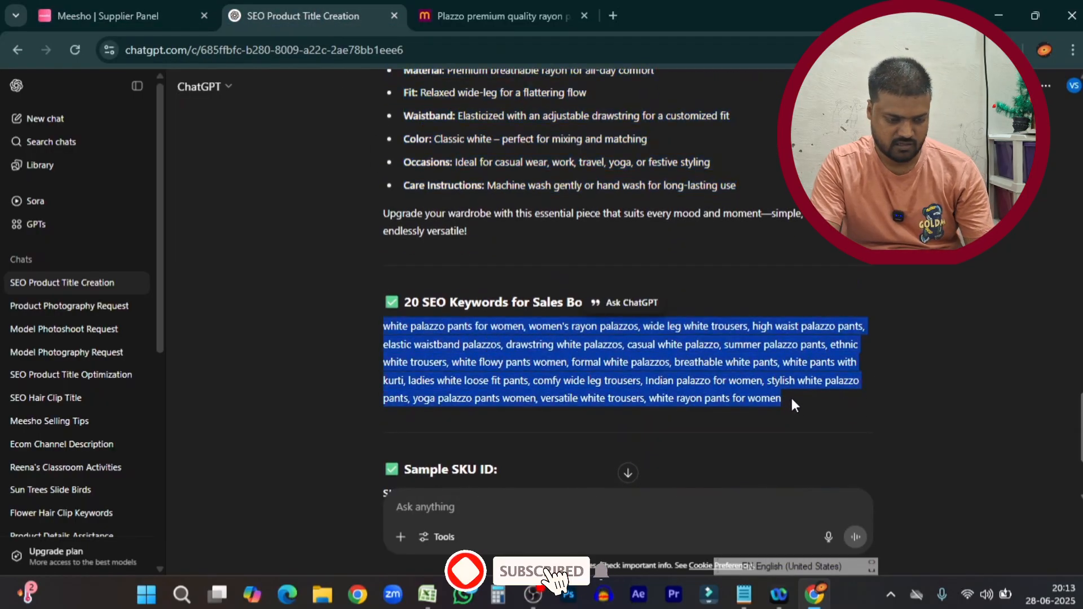
left_click(152, 8)
key("ctrl+v")
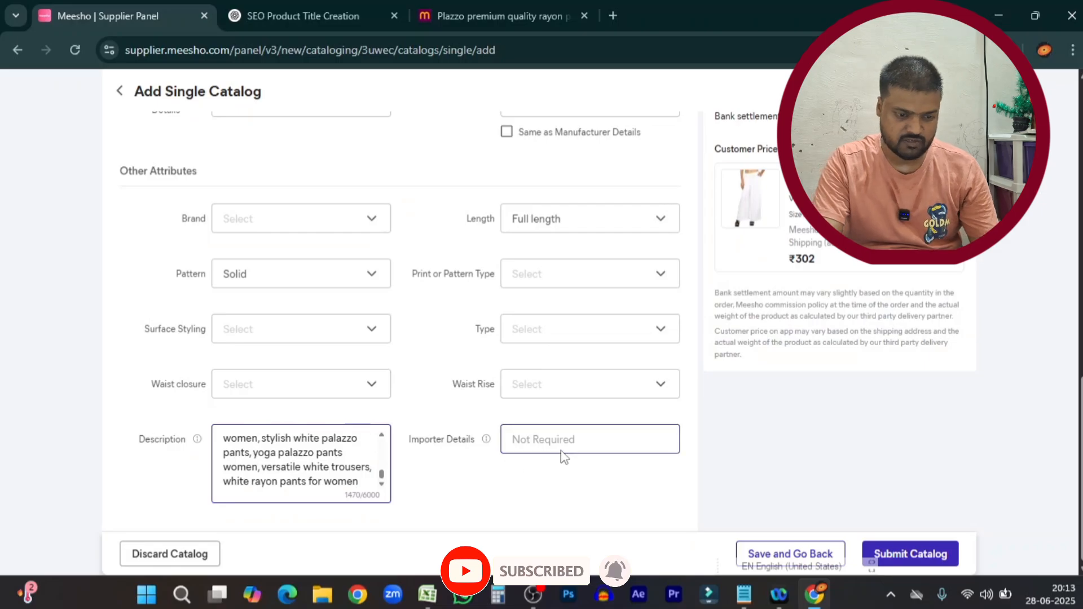
Step: Add the three white palazzo photos from the Plazzo Photos White folder as additional catalog images after the front image
scroll(638, 420, "up", 6)
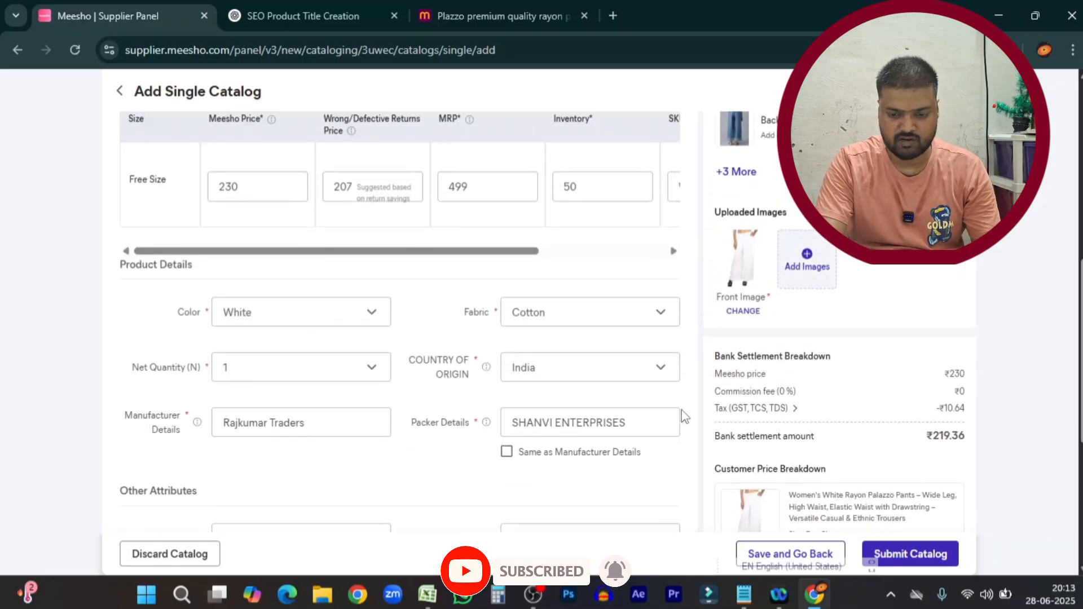
scroll(699, 417, "down", 3)
scroll(827, 295, "up", 3)
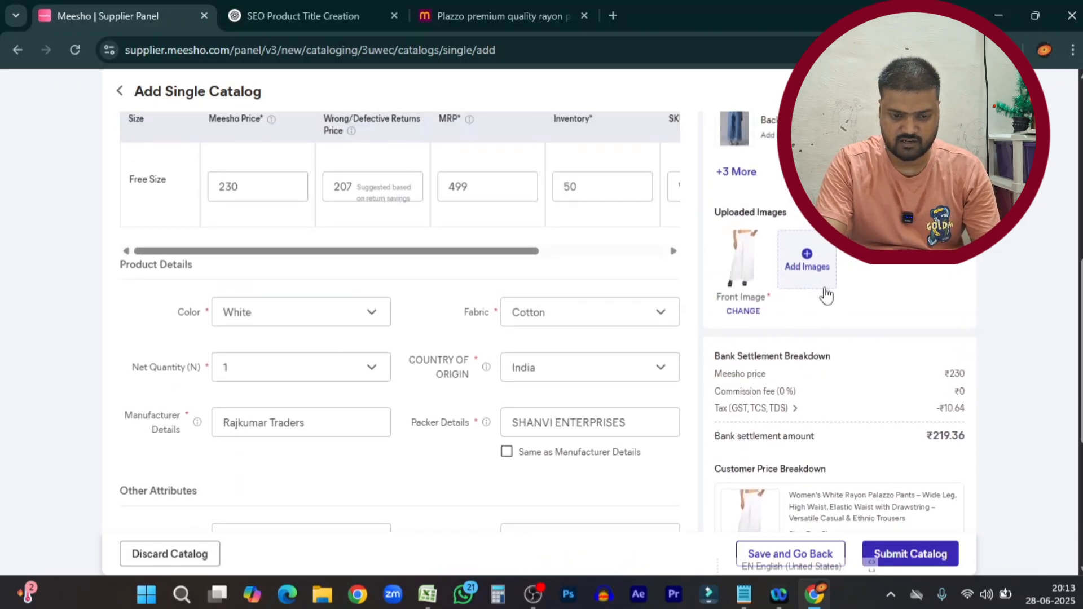
left_click(818, 274)
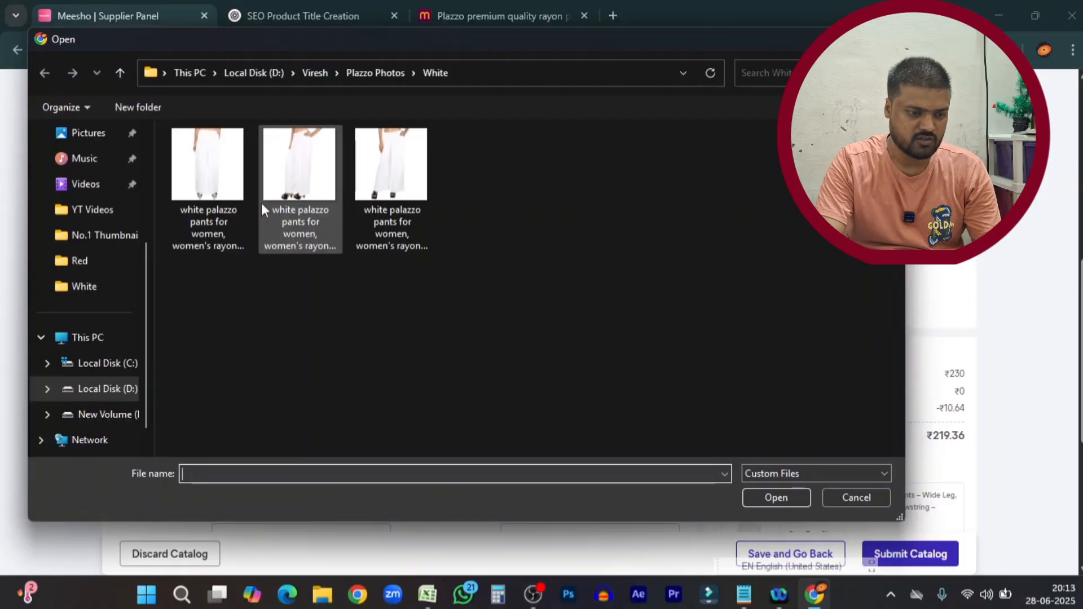
left_click(235, 197)
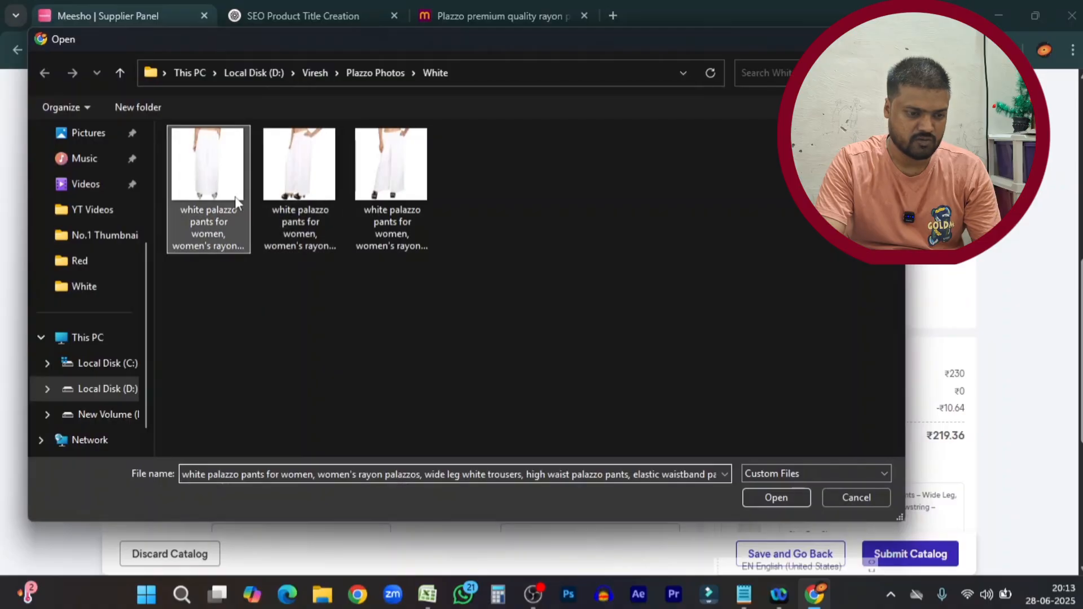
left_click(776, 496)
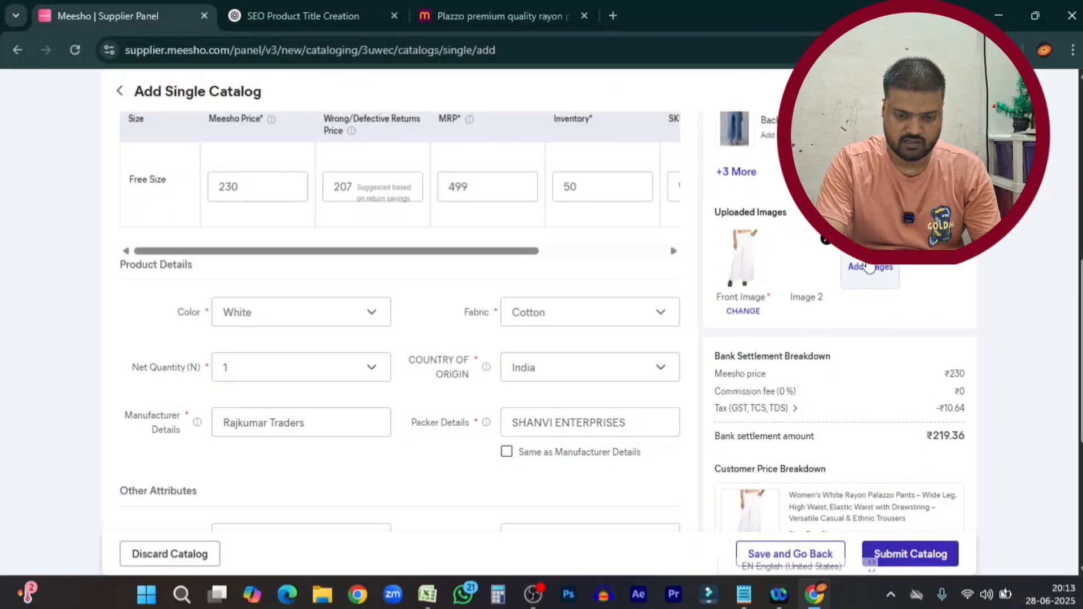
left_click(869, 267)
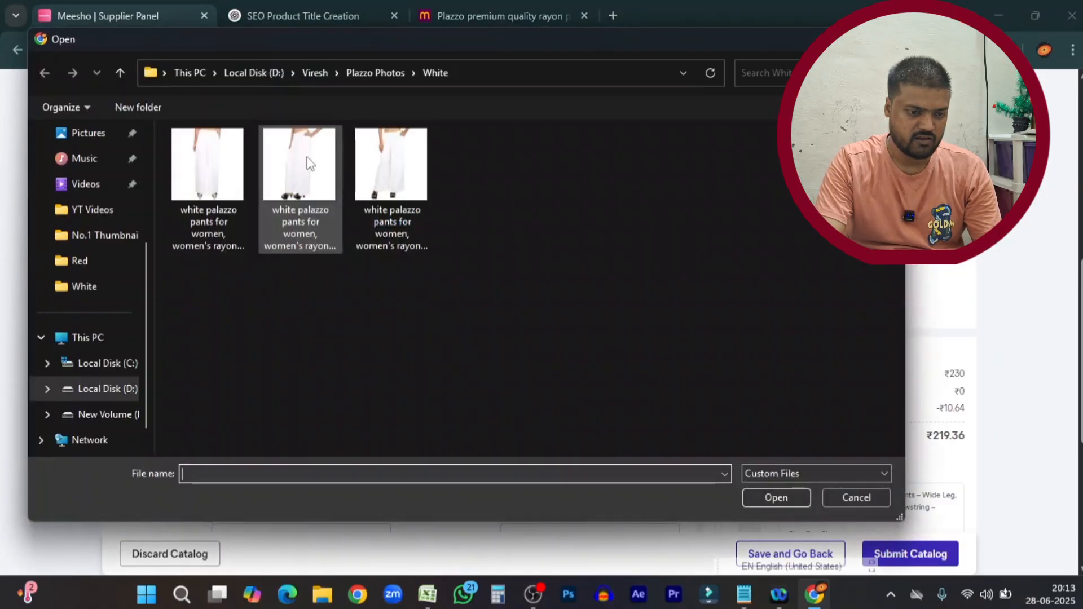
left_click(300, 169)
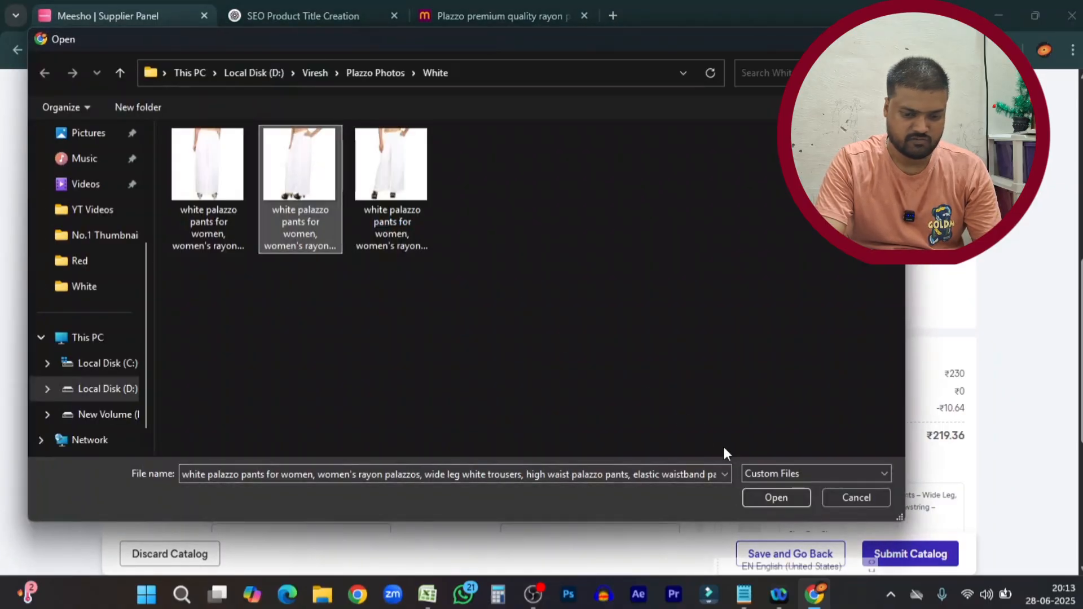
left_click(773, 497)
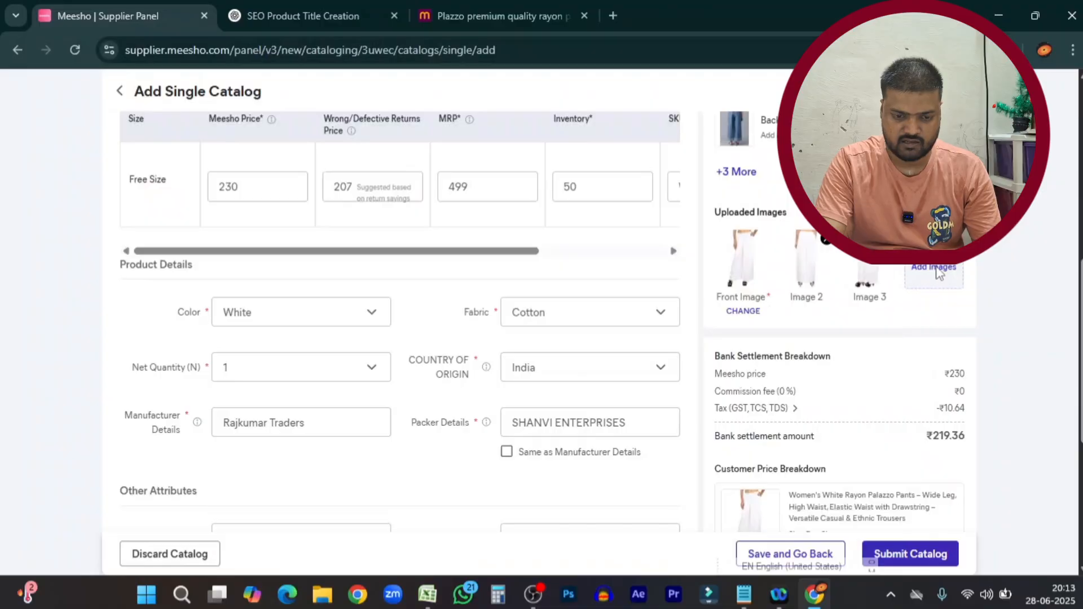
left_click(938, 272)
left_click(391, 169)
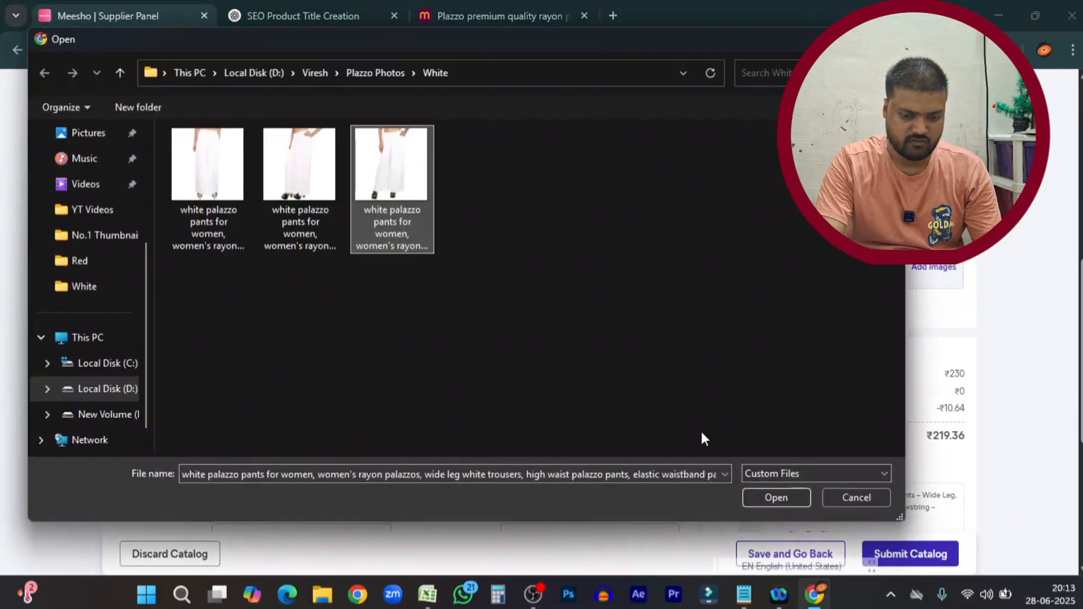
left_click(777, 499)
Step: Submit the completed catalog, declaring that all its products are not branded or illegal to sell, and update the changes
scroll(773, 396, "down", 4)
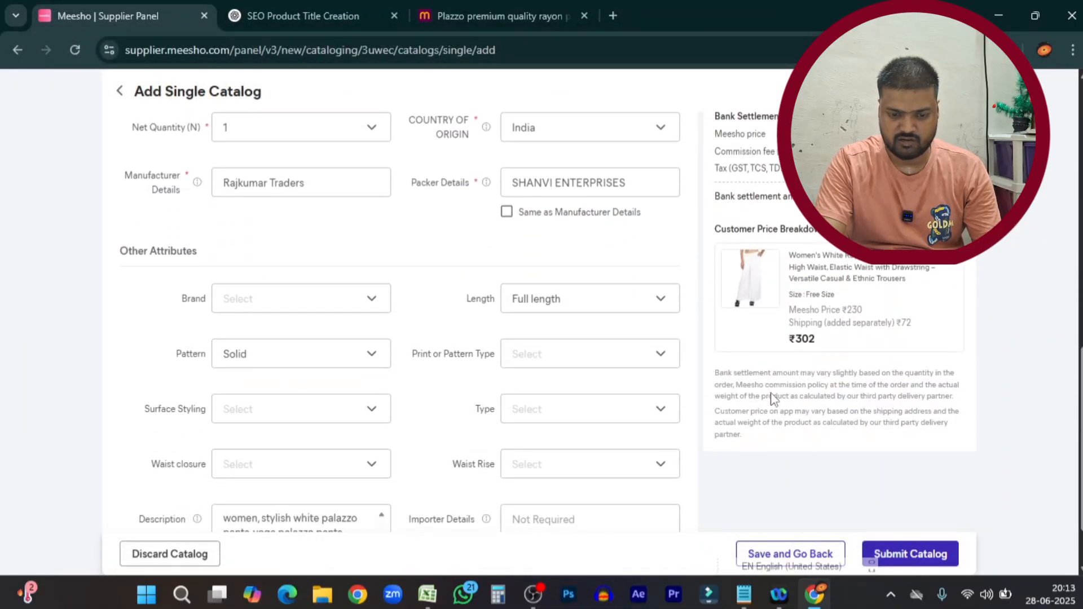
scroll(705, 403, "up", 10)
scroll(641, 418, "down", 12)
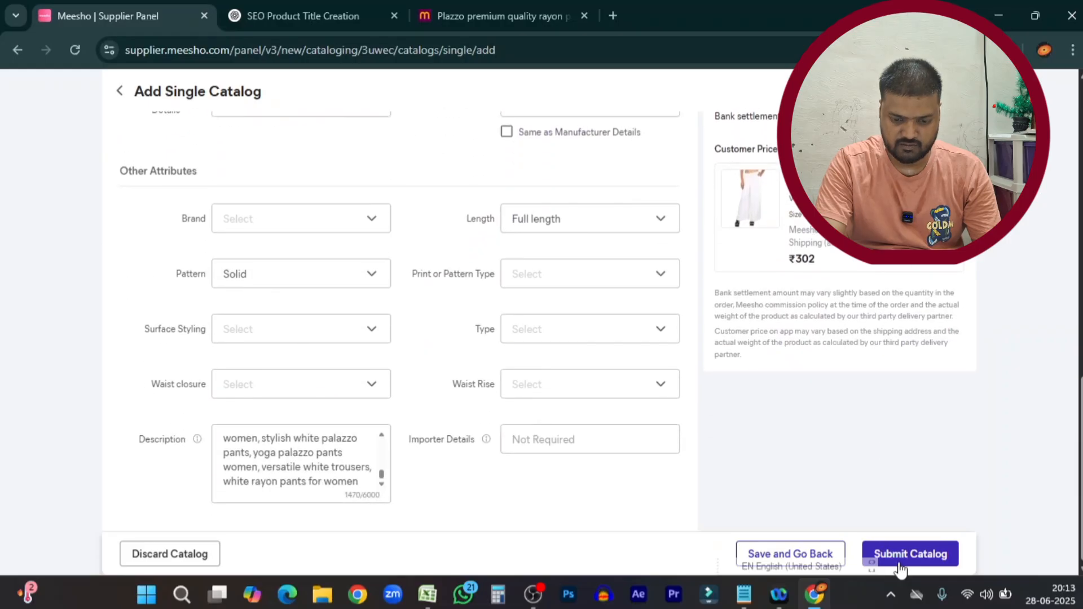
left_click(900, 563)
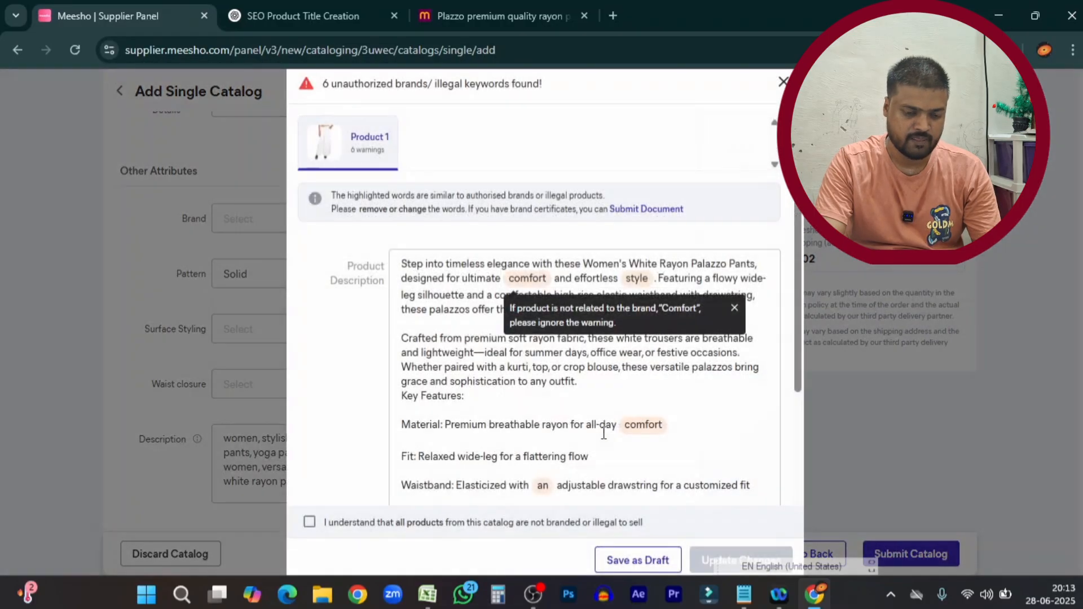
scroll(607, 454, "down", 4)
left_click(351, 523)
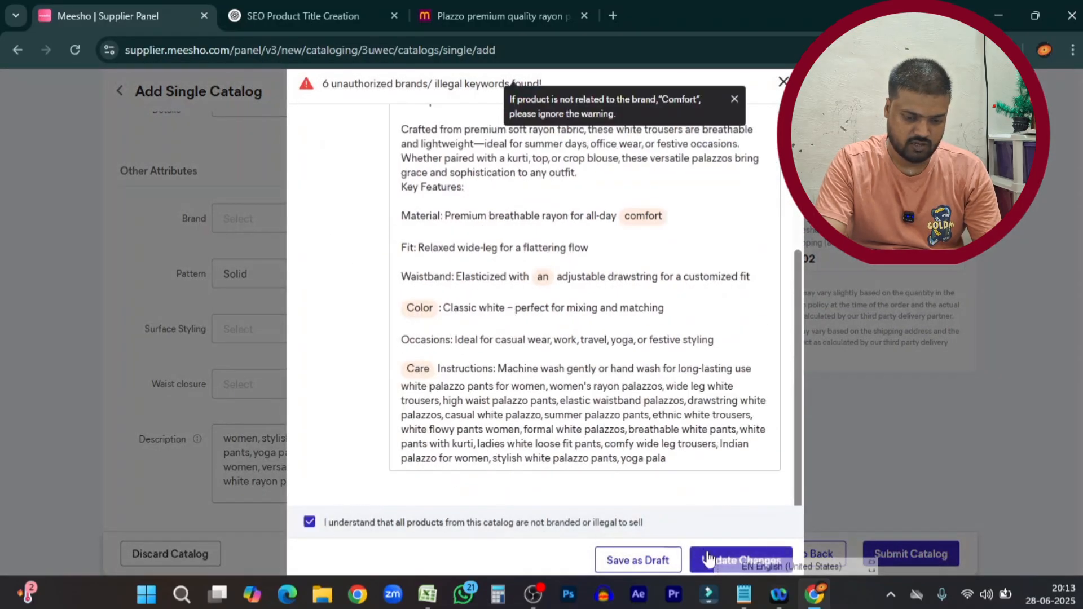
left_click(706, 558)
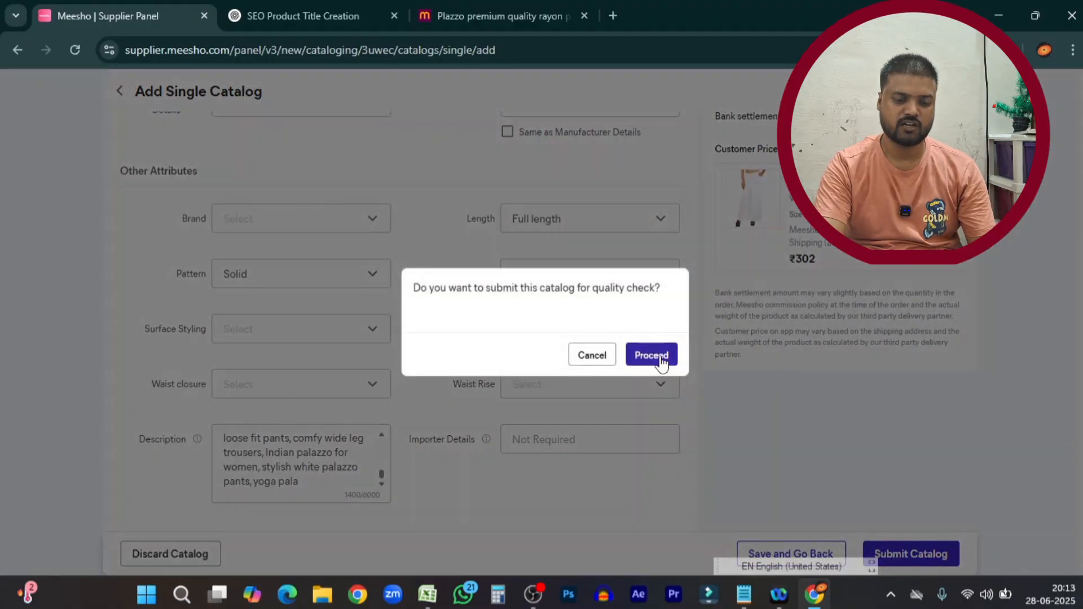
Step: Proceed with the catalog's quality check submission, skipping the recommended price and the ad campaign offer
left_click(655, 357)
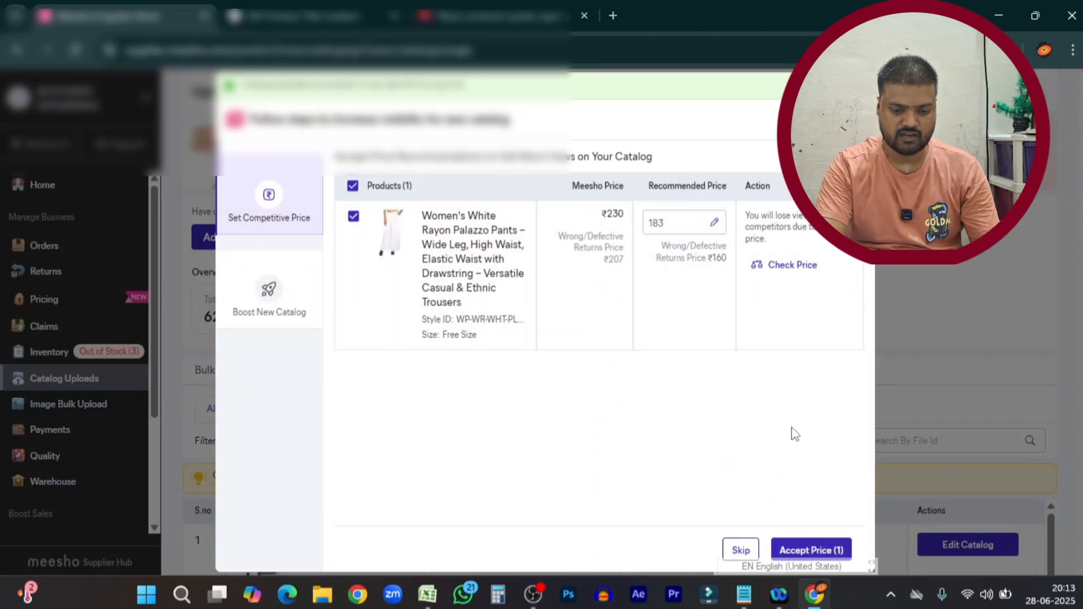
left_click(742, 550)
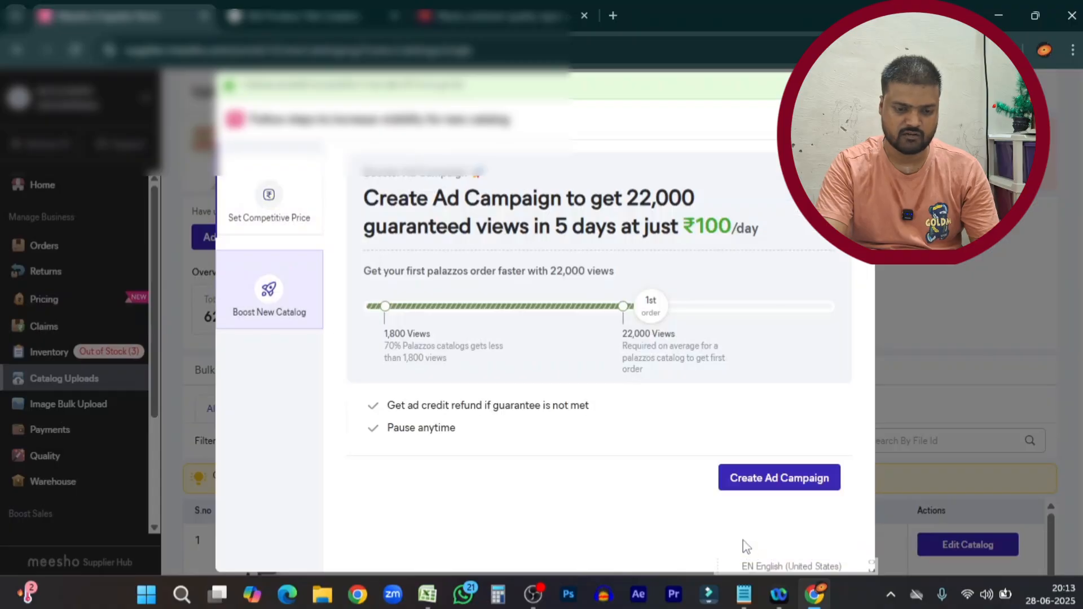
key("Escape")
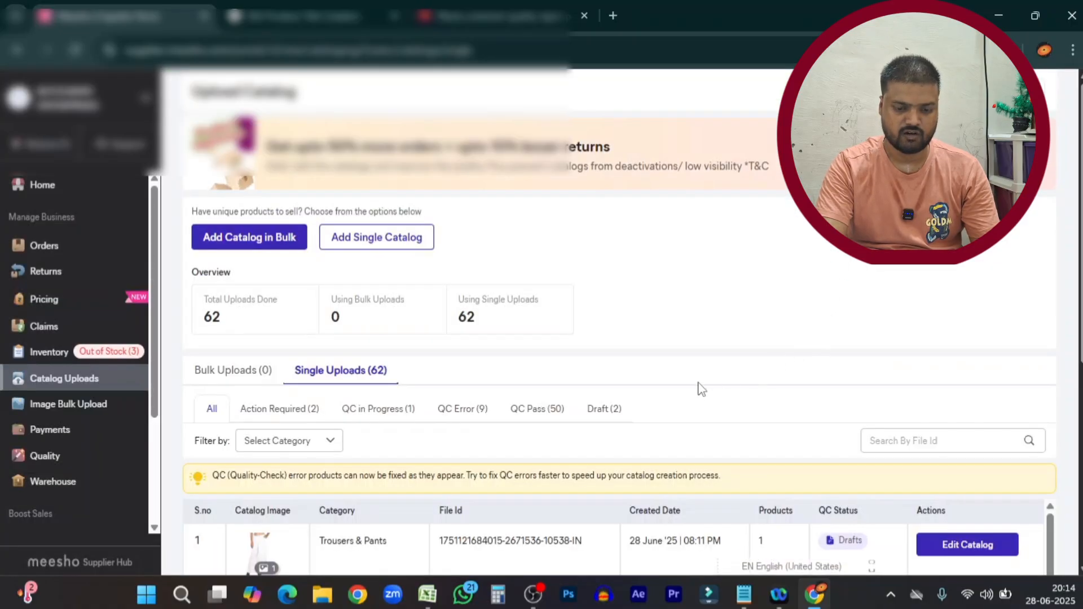
Step: Check the QC status of the submitted white palazzo catalog among the single uploads, including the QC in Progress list
scroll(717, 395, "down", 4)
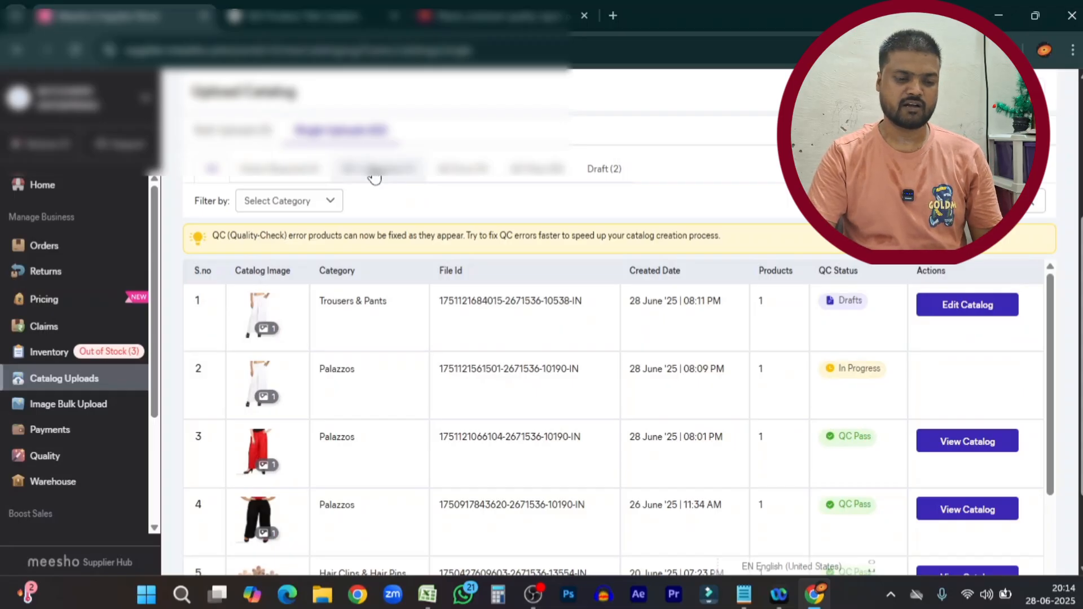
left_click(374, 178)
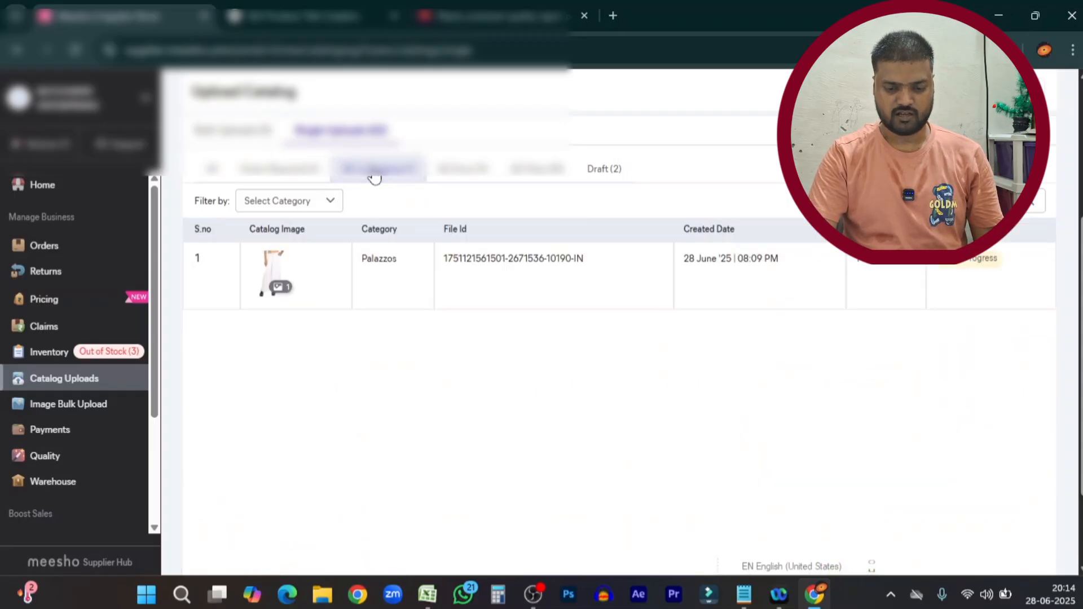
left_click_drag(331, 370, 871, 368)
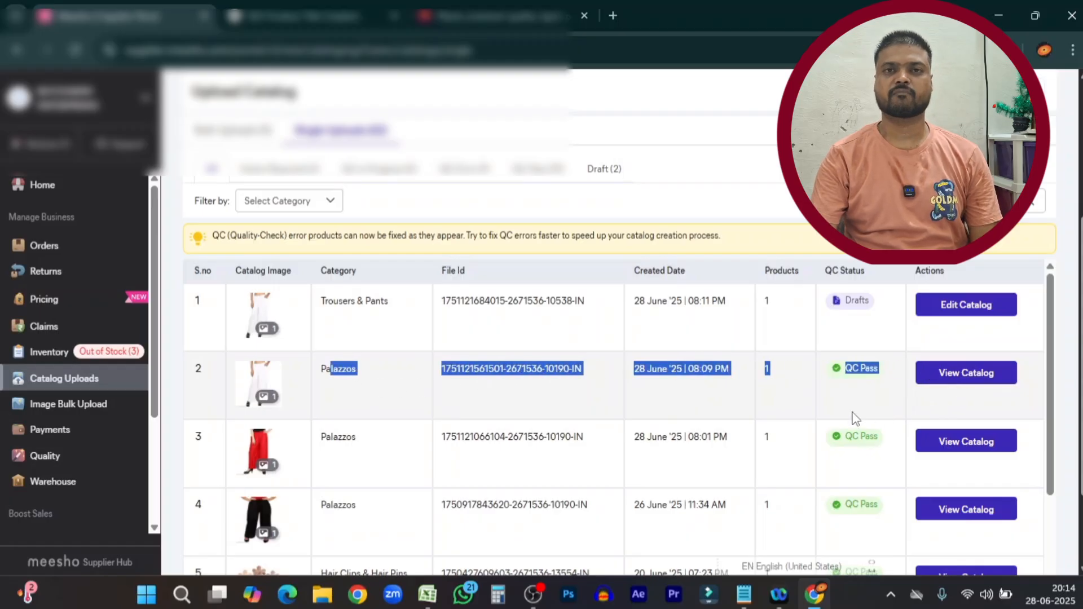